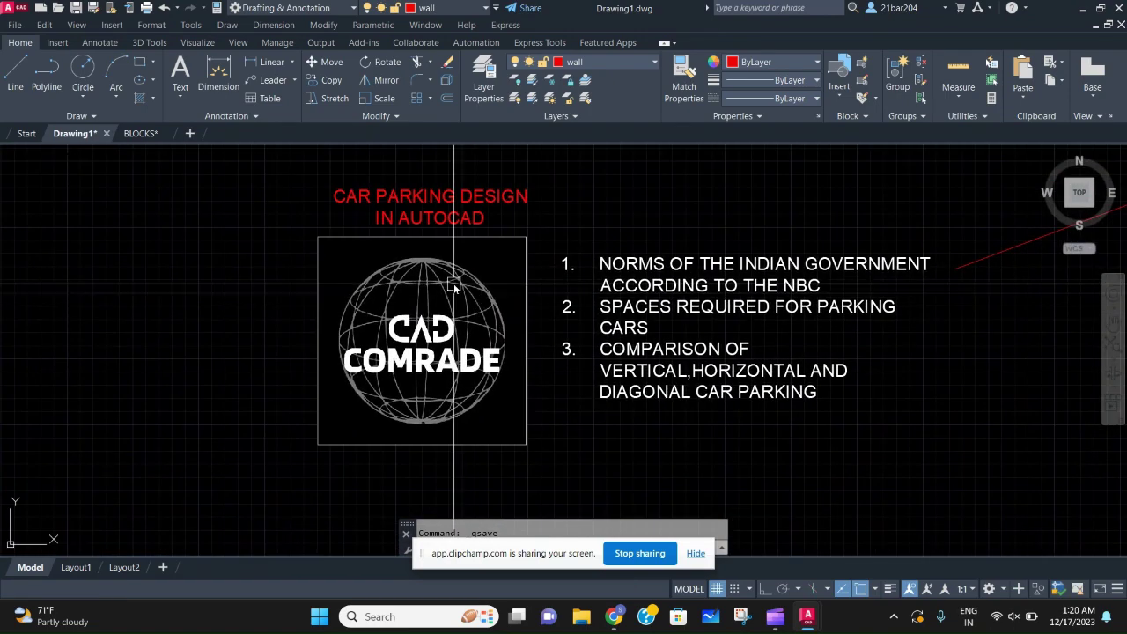
# - Examine the car parking design title and the logo beneath it in the drawing
pyautogui.scroll(5, 352, 268)
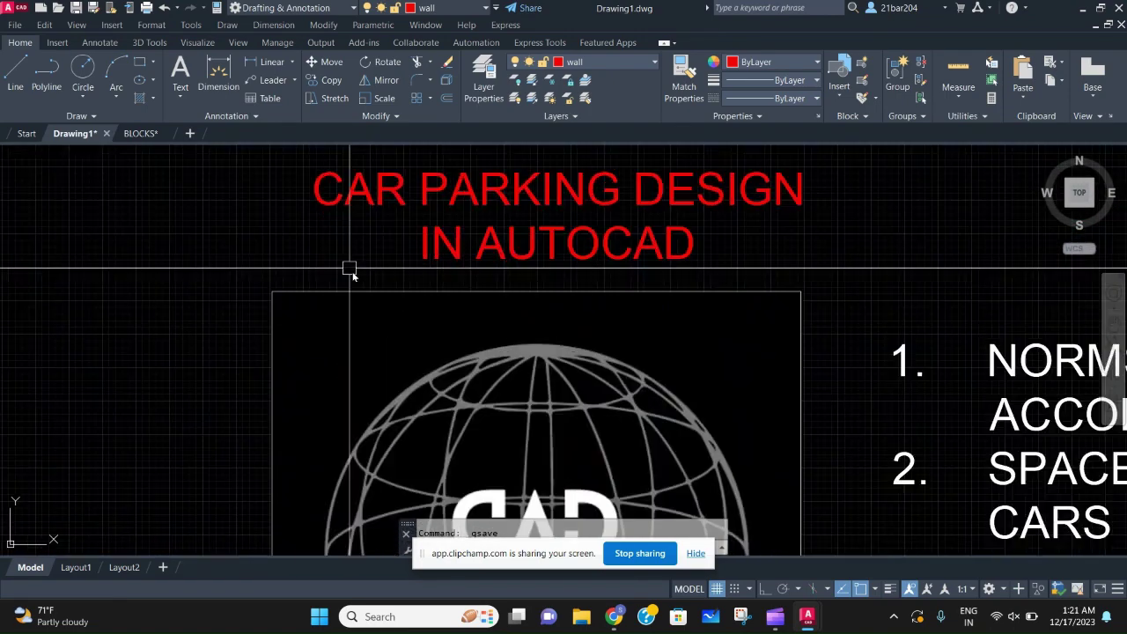
pyautogui.moveTo(335, 217); pyautogui.dragTo(344, 238, button='middle')
pyautogui.scroll(-4, 660, 266)
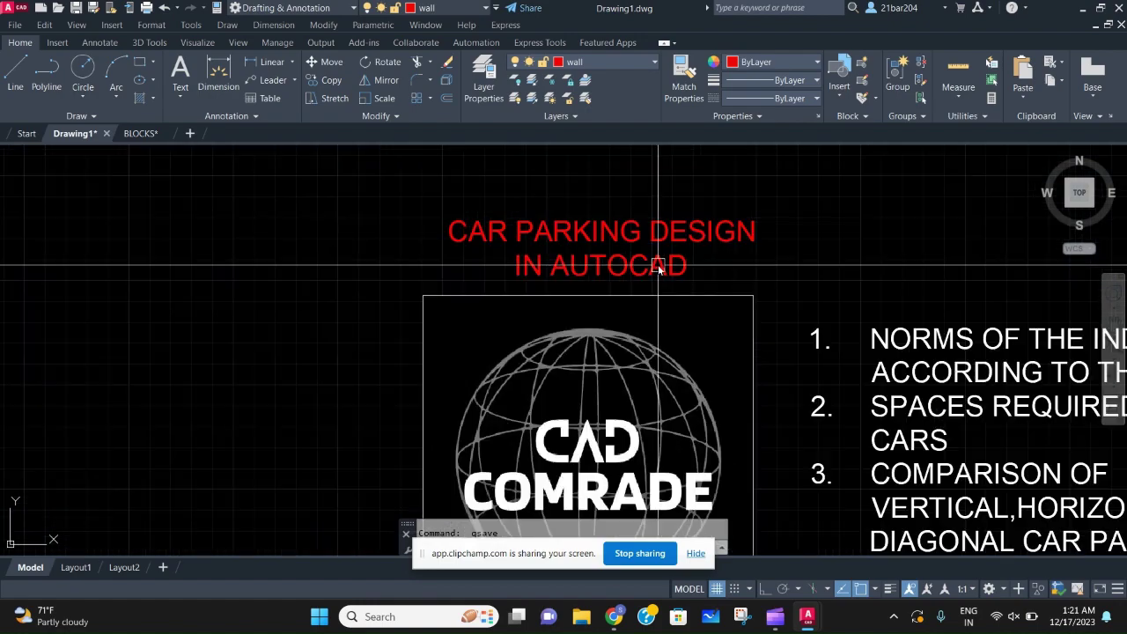
pyautogui.moveTo(655, 303); pyautogui.dragTo(586, 284, button='middle')
pyautogui.scroll(2, 681, 282)
pyautogui.moveTo(843, 354)
pyautogui.mouseDown(button='middle')
pyautogui.moveTo(682, 282)
pyautogui.moveTo(664, 358)
pyautogui.mouseUp(button='middle')
pyautogui.scroll(-4, 665, 304)
pyautogui.scroll(2, 468, 269)
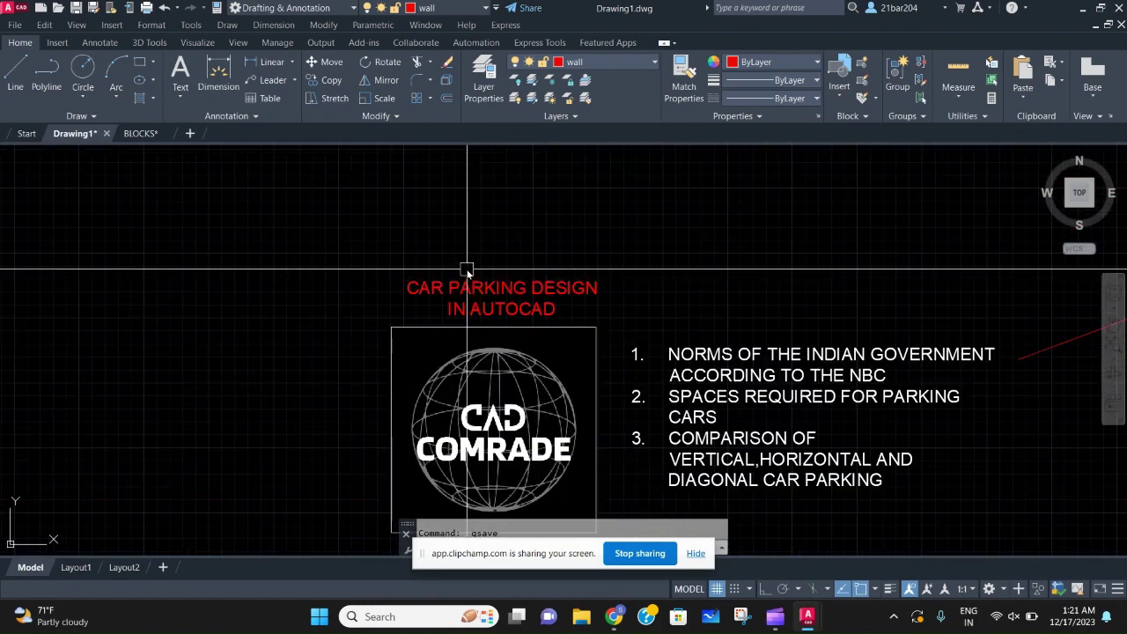
pyautogui.moveTo(516, 302); pyautogui.dragTo(462, 270, button='middle')
pyautogui.scroll(2, 463, 270)
pyautogui.moveTo(536, 283); pyautogui.dragTo(357, 194, button='middle')
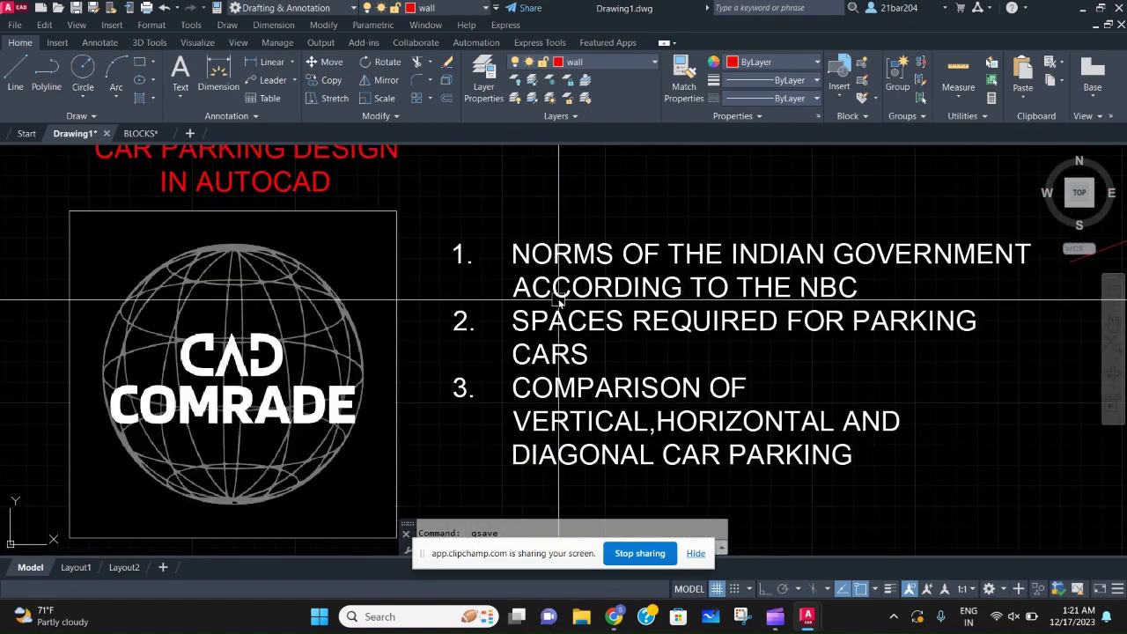
# - Read through the three numbered topics listed beside the logo
pyautogui.moveTo(535, 393)
pyautogui.mouseDown(button='middle')
pyautogui.moveTo(527, 372)
pyautogui.moveTo(546, 372)
pyautogui.mouseUp(button='middle')
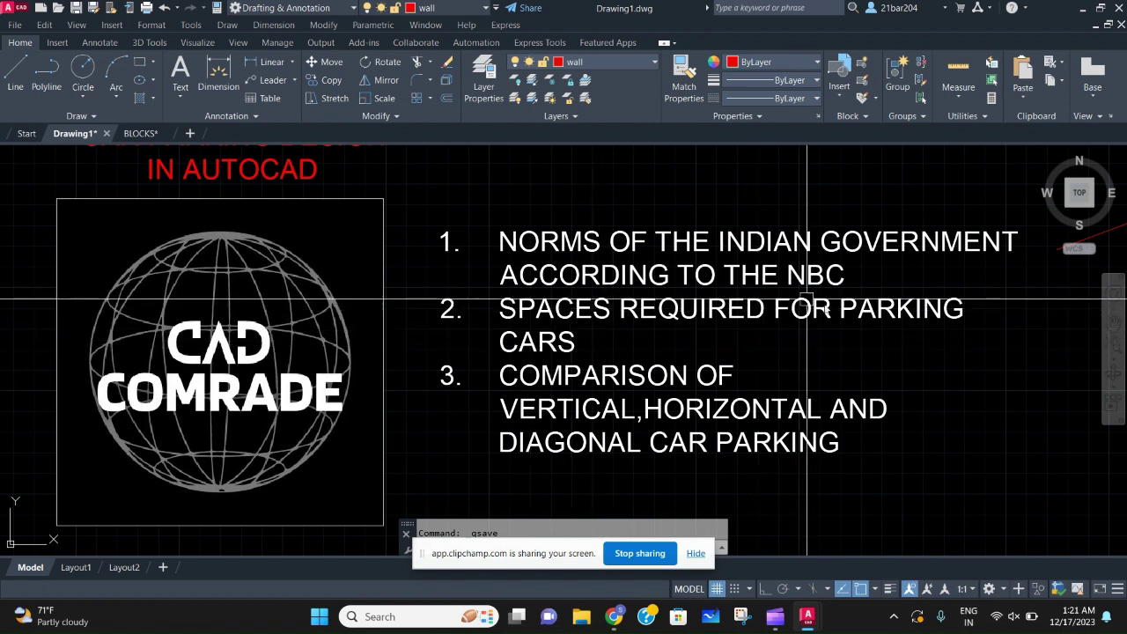
pyautogui.moveTo(546, 370); pyautogui.dragTo(524, 265, button='middle')
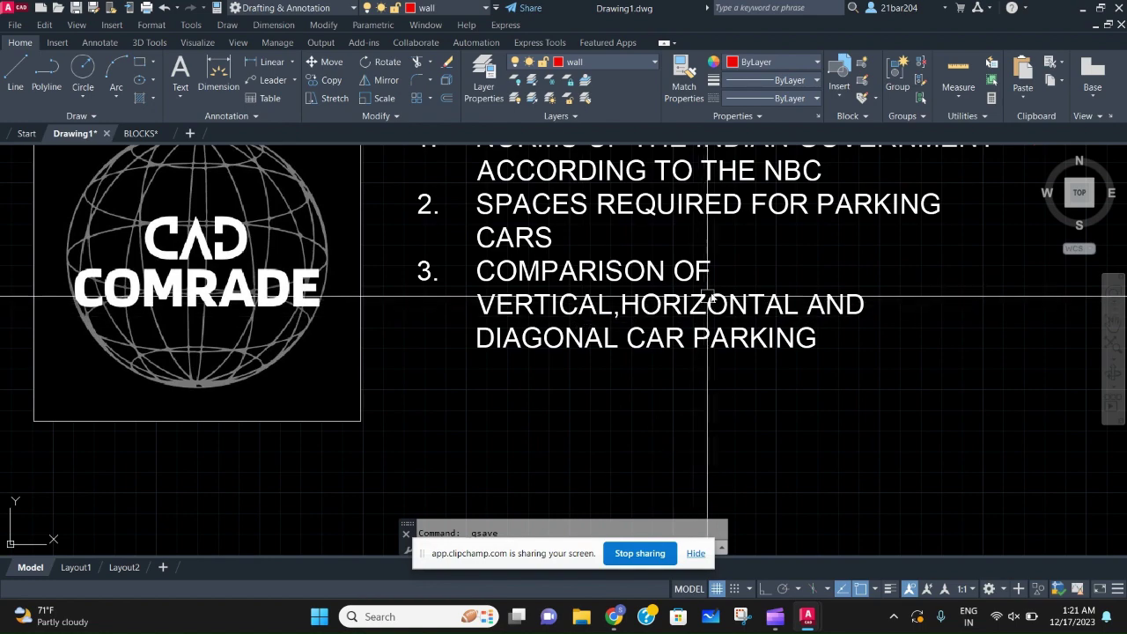
pyautogui.scroll(-2, 548, 348)
pyautogui.moveTo(611, 385); pyautogui.dragTo(428, 385, button='middle')
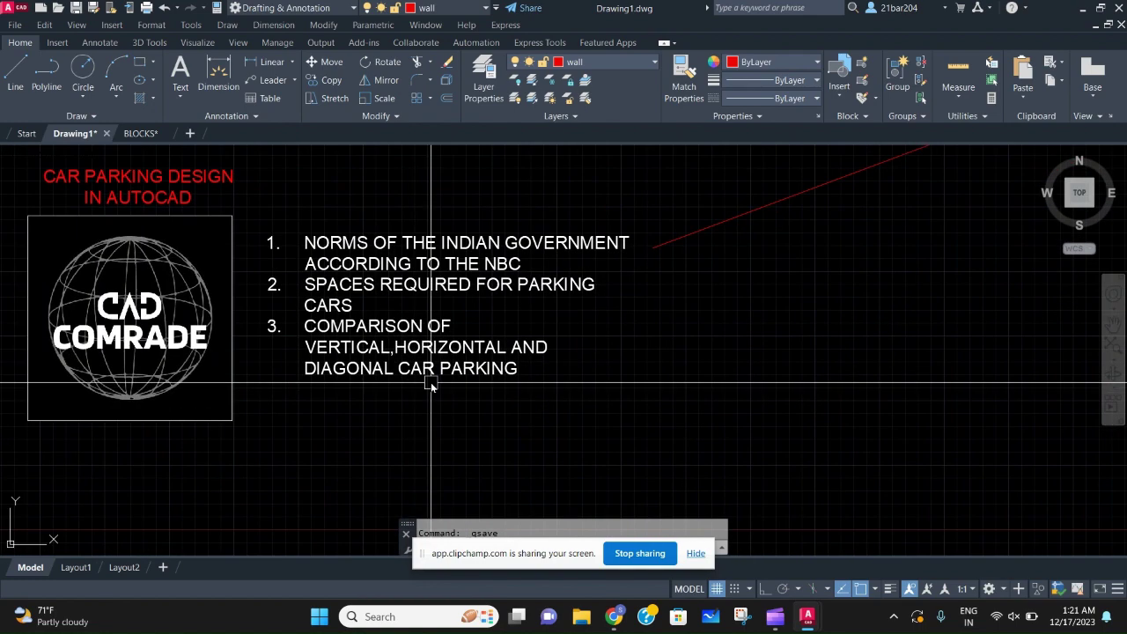
pyautogui.scroll(-1, 428, 380)
pyautogui.scroll(1, 380, 351)
pyautogui.scroll(2, 380, 351)
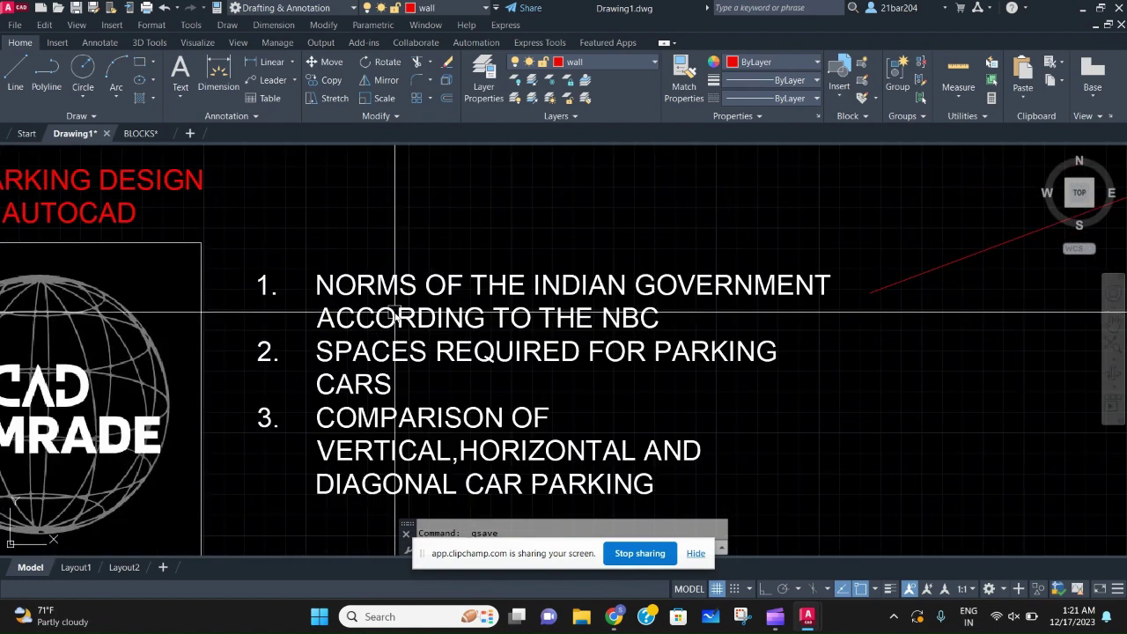
pyautogui.scroll(-2, 441, 344)
pyautogui.scroll(2, 546, 322)
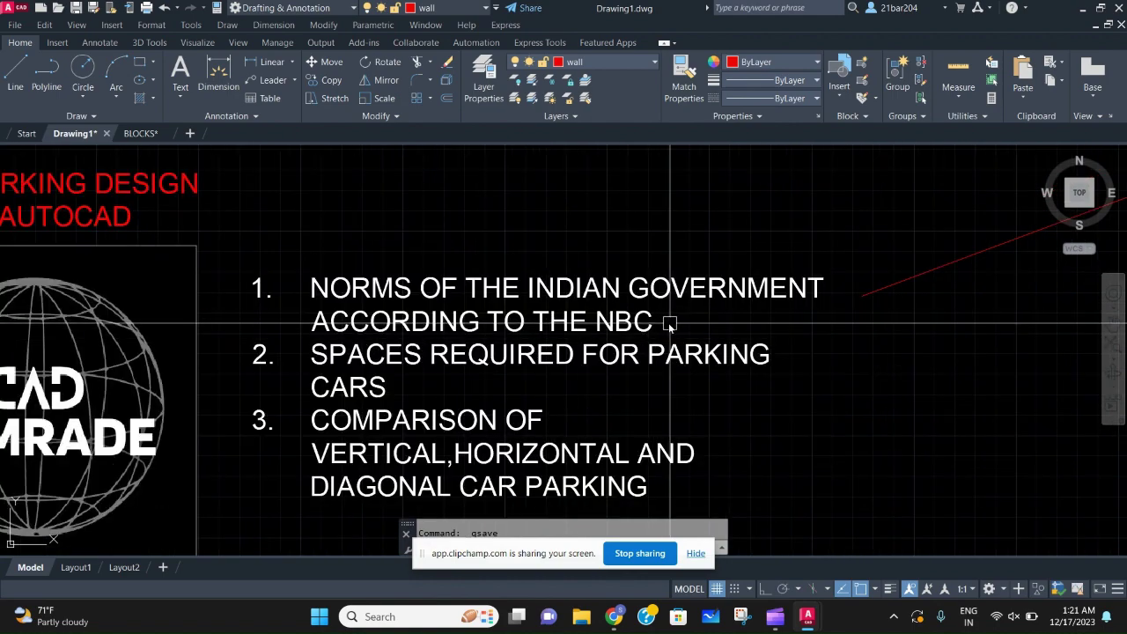
pyautogui.scroll(-3, 660, 326)
pyautogui.scroll(3, 659, 330)
pyautogui.scroll(-1, 658, 333)
# - Examine the first topic, on the Indian government norms according to the NBC
pyautogui.moveTo(659, 334)
pyautogui.mouseDown(button='middle')
pyautogui.moveTo(312, 362)
pyautogui.moveTo(413, 332)
pyautogui.mouseUp(button='middle')
pyautogui.scroll(2, 299, 370)
pyautogui.scroll(2, 450, 344)
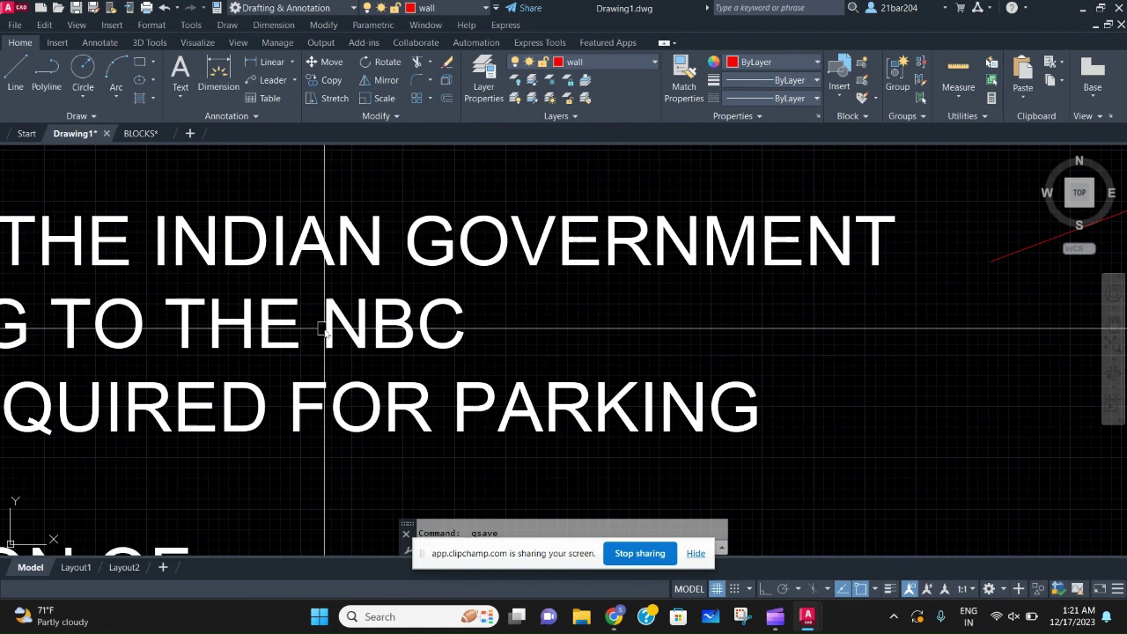
pyautogui.scroll(-4, 458, 352)
pyautogui.scroll(-2, 449, 353)
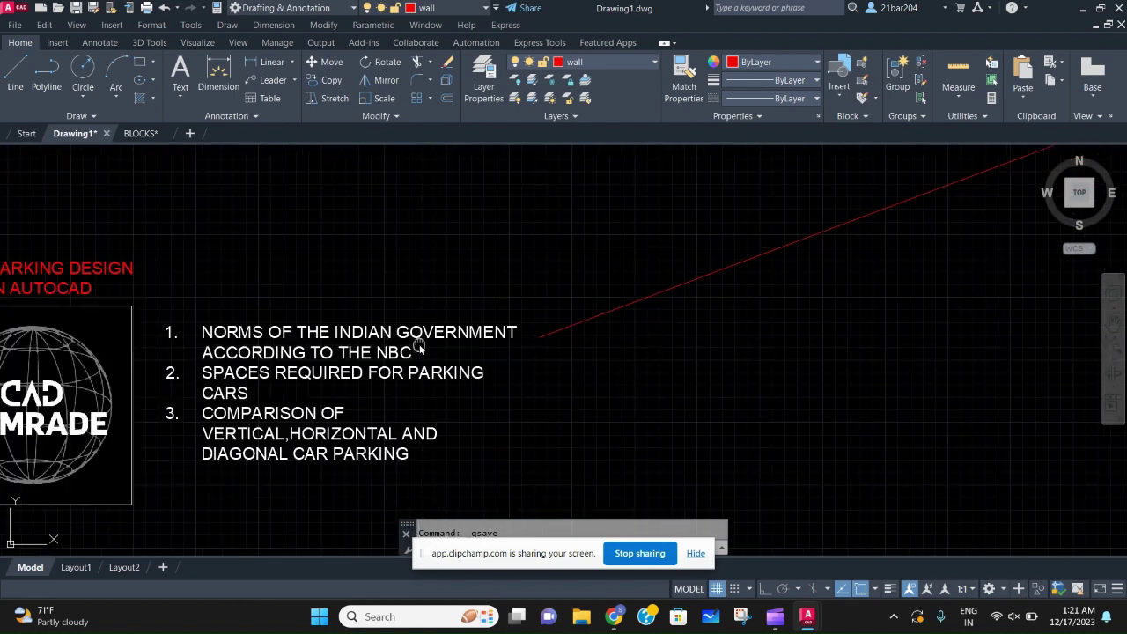
pyautogui.scroll(2, 489, 350)
pyautogui.scroll(2, 489, 350)
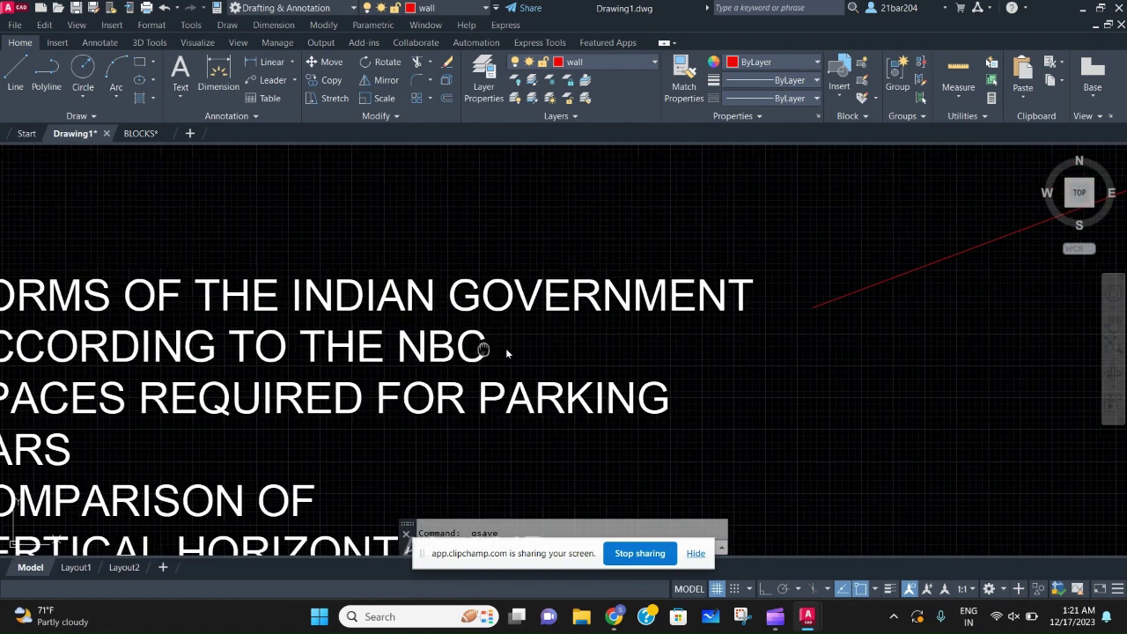
pyautogui.moveTo(503, 347); pyautogui.dragTo(579, 335, button='middle')
pyautogui.scroll(-2, 577, 333)
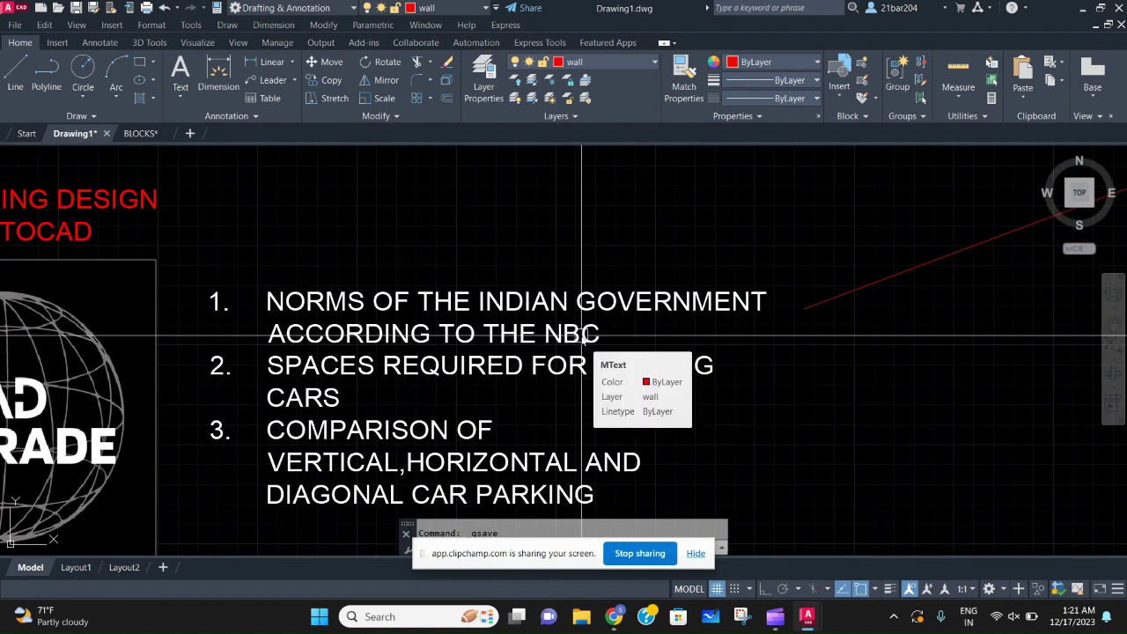
pyautogui.scroll(-2, 616, 325)
pyautogui.moveTo(616, 324); pyautogui.dragTo(544, 333, button='middle')
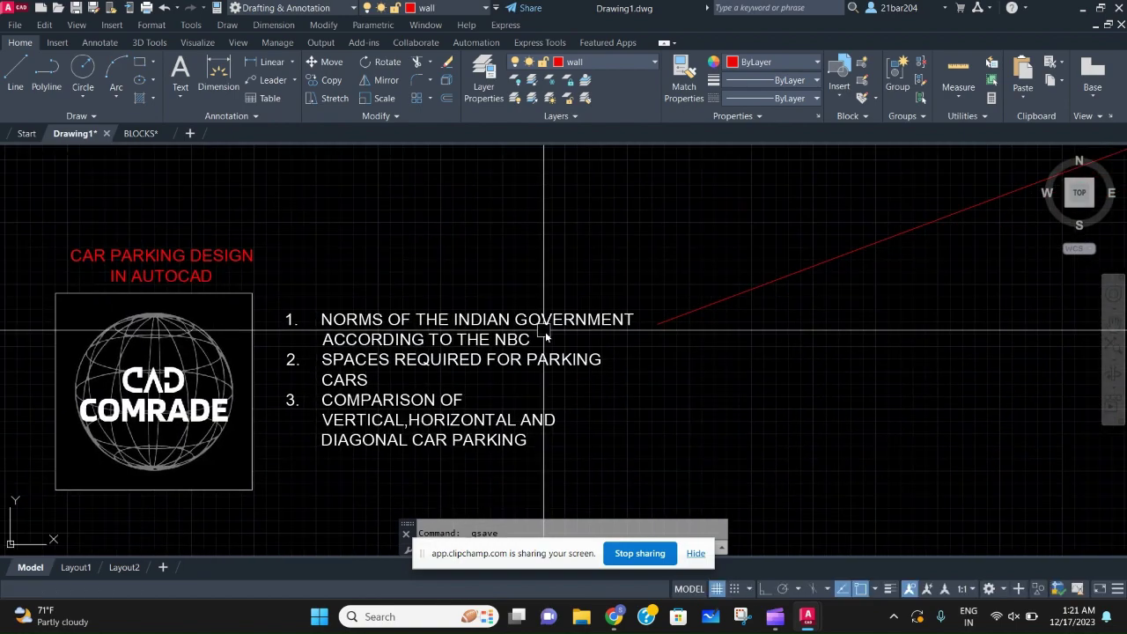
# - Follow the red leader line to the boxed notes and read the parking norms for residential, commercial, shopping mall and hotel buildings
pyautogui.scroll(2, 542, 339)
pyautogui.scroll(-4, 522, 346)
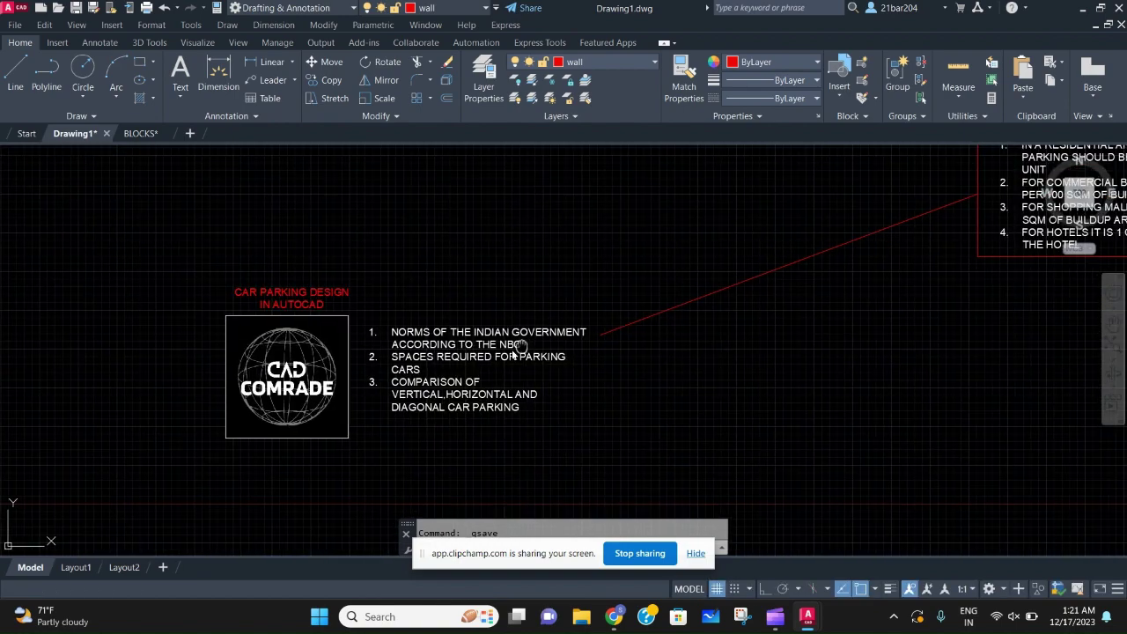
pyautogui.scroll(2, 563, 338)
pyautogui.moveTo(761, 283)
pyautogui.mouseDown(button='middle')
pyautogui.moveTo(494, 380)
pyautogui.moveTo(581, 335)
pyautogui.mouseUp(button='middle')
pyautogui.scroll(-2, 493, 378)
pyautogui.scroll(4, 752, 287)
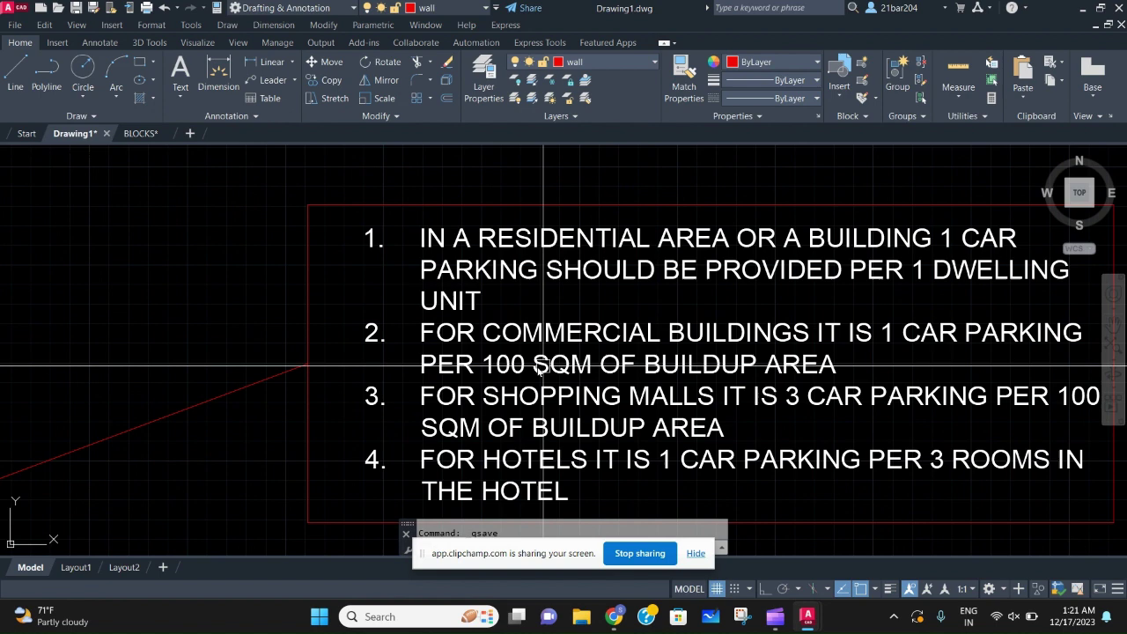
pyautogui.scroll(-2, 569, 329)
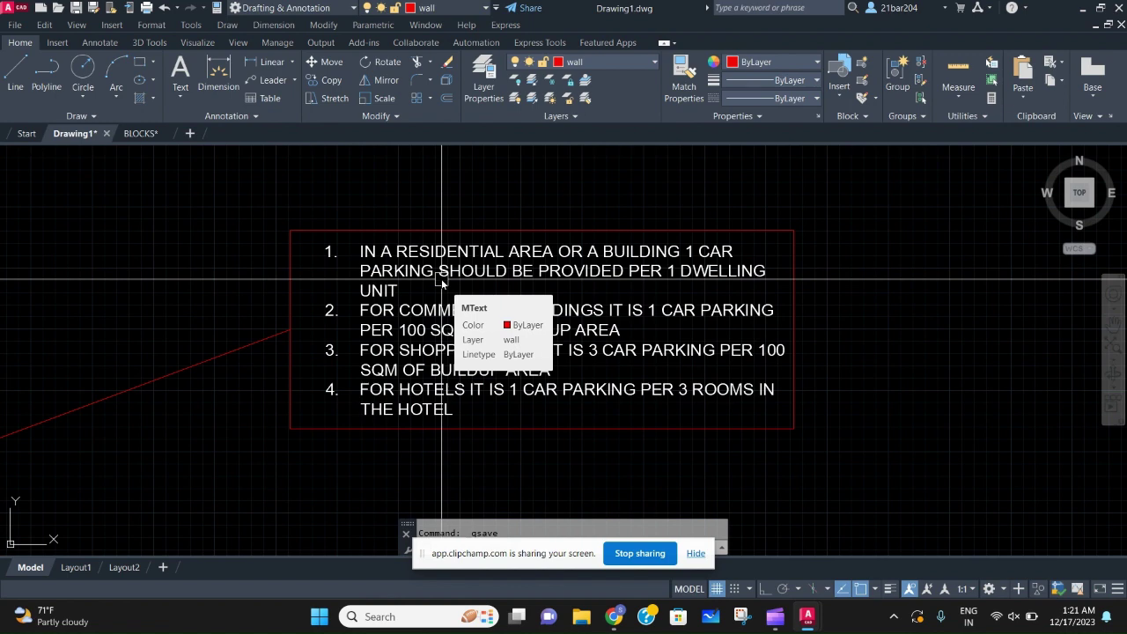
pyautogui.scroll(2, 438, 304)
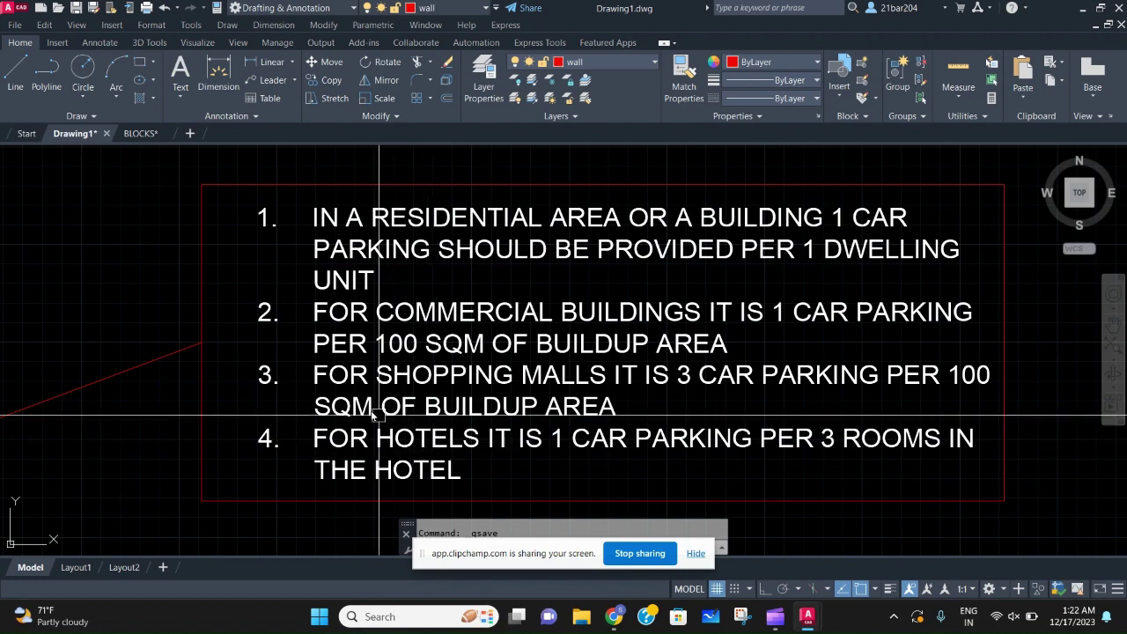
pyautogui.scroll(-2, 504, 432)
pyautogui.scroll(5, 468, 451)
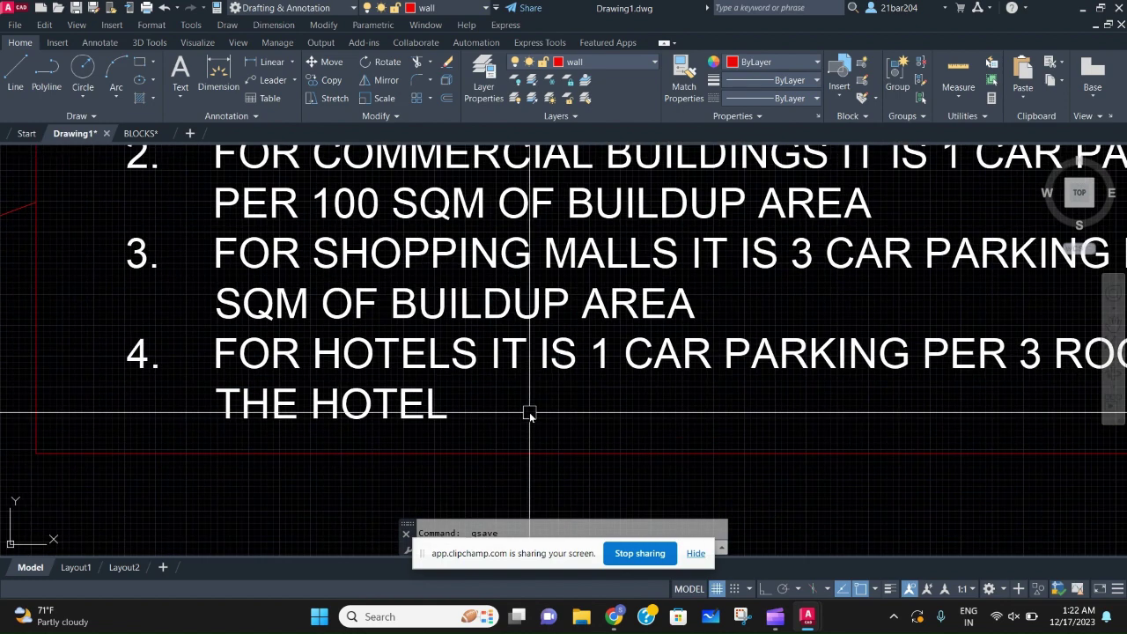
pyautogui.scroll(-2, 530, 412)
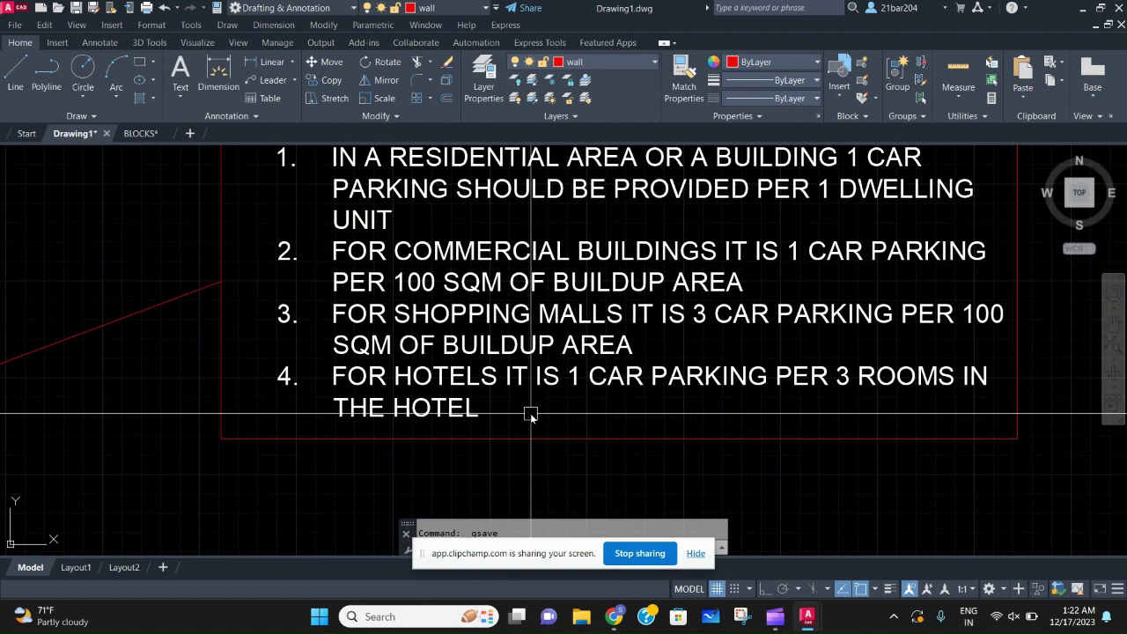
pyautogui.scroll(-2, 530, 413)
pyautogui.scroll(4, 367, 394)
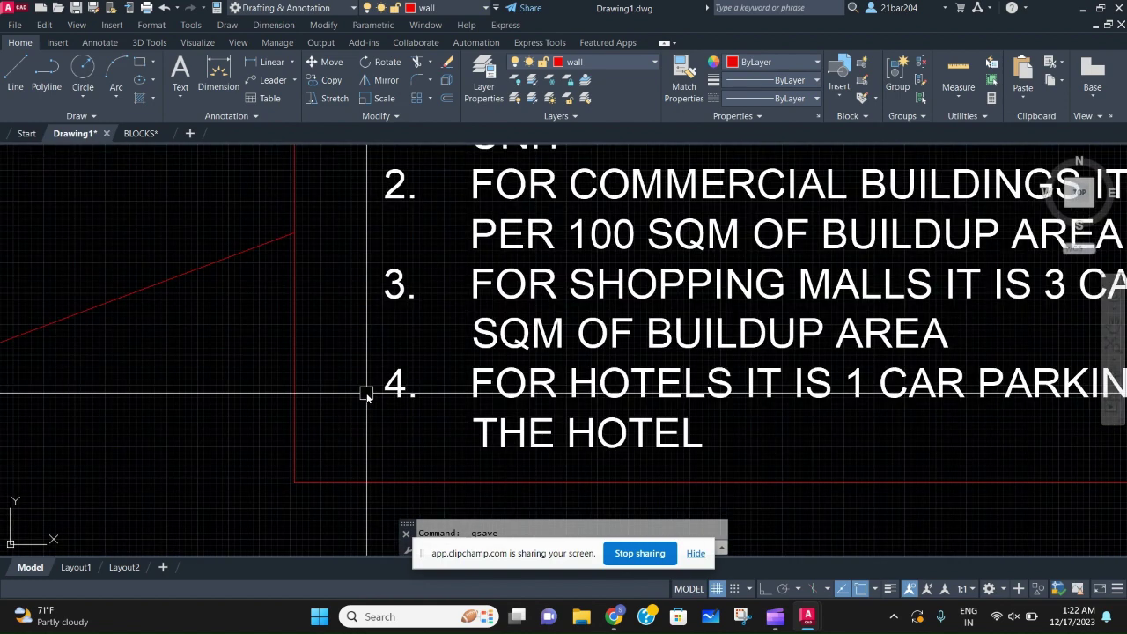
pyautogui.scroll(-3, 493, 432)
pyautogui.scroll(3, 403, 440)
pyautogui.scroll(-1, 524, 388)
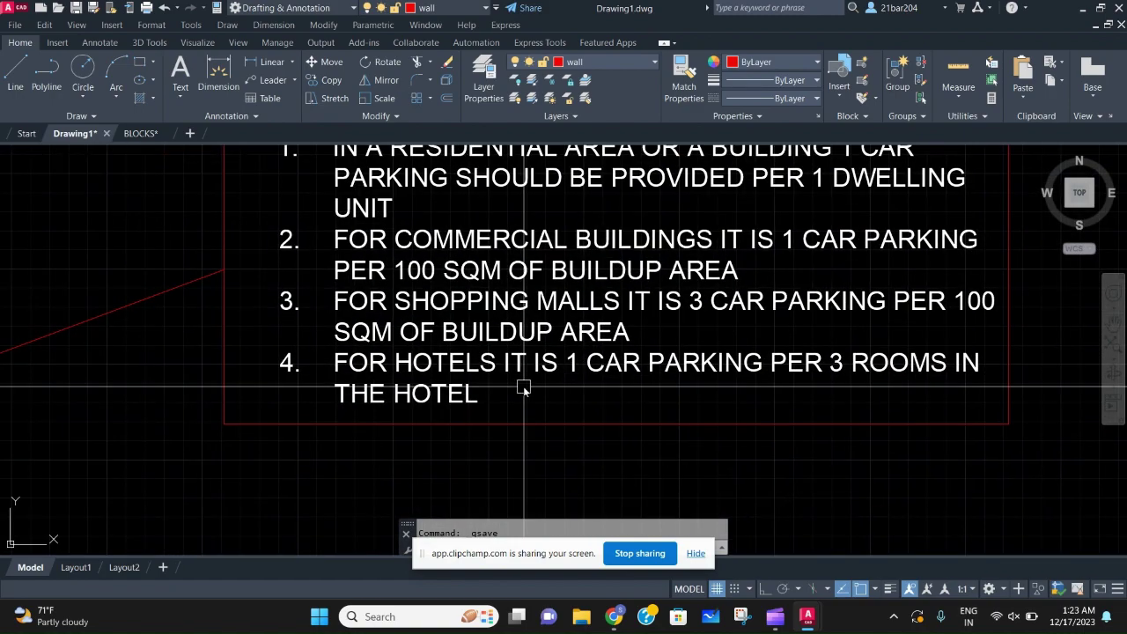
pyautogui.scroll(-2, 524, 385)
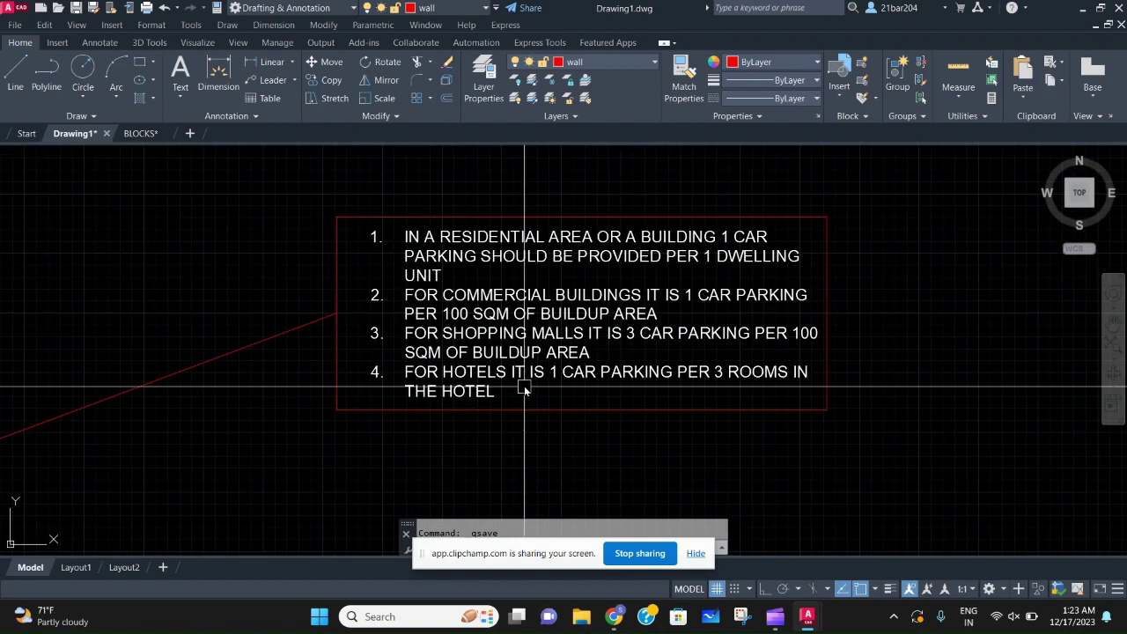
# - Return to the topic list and examine the second topic, on the spaces required for parking cars
pyautogui.moveTo(516, 396); pyautogui.dragTo(745, 259, button='middle')
pyautogui.moveTo(322, 350); pyautogui.dragTo(401, 354, button='middle')
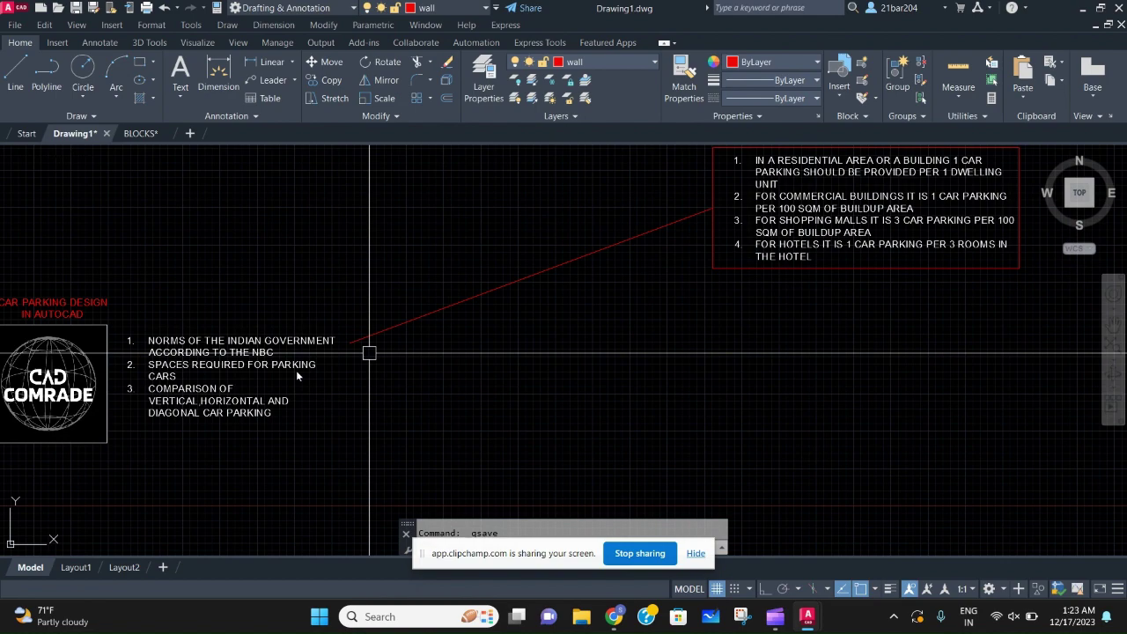
pyautogui.scroll(5, 201, 375)
pyautogui.moveTo(201, 375); pyautogui.dragTo(321, 369, button='middle')
pyautogui.scroll(-3, 321, 370)
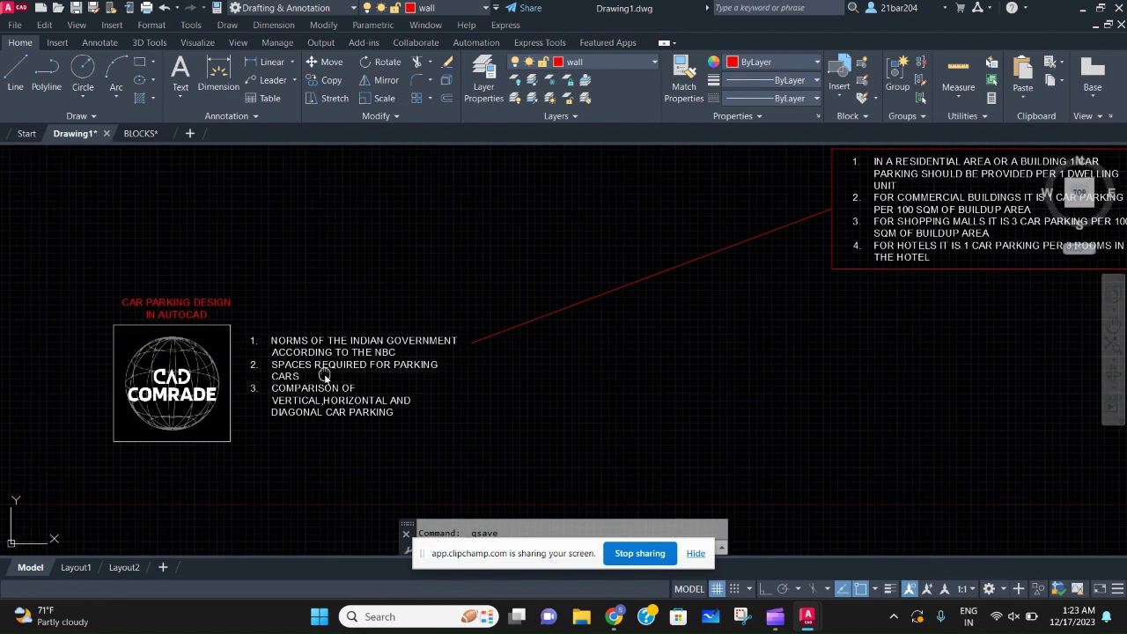
pyautogui.scroll(3, 212, 325)
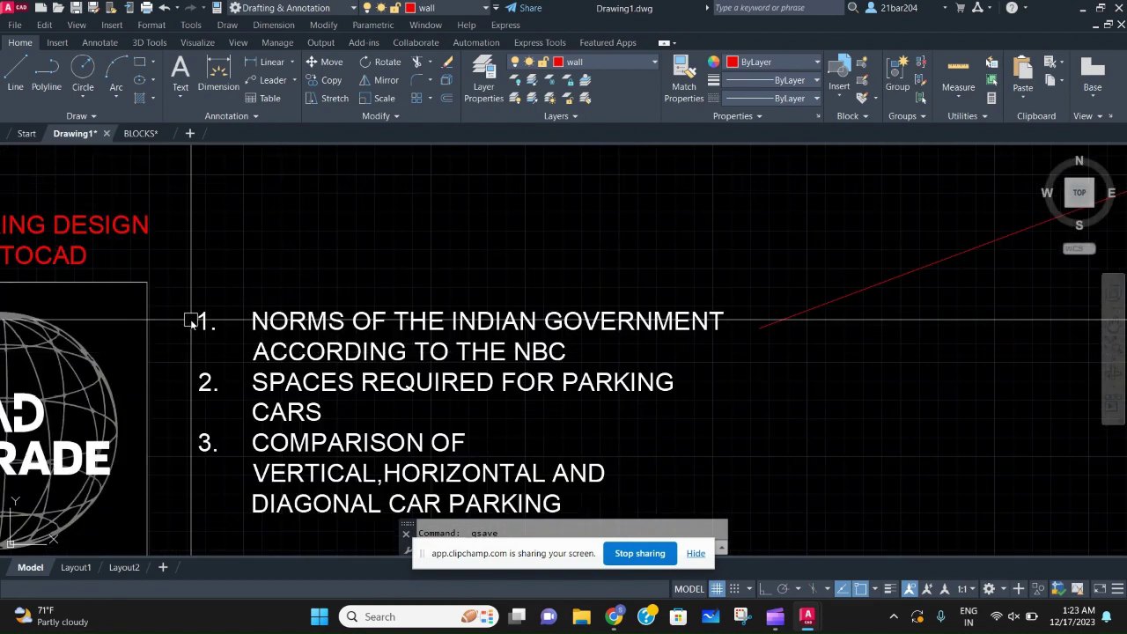
pyautogui.scroll(-2, 228, 368)
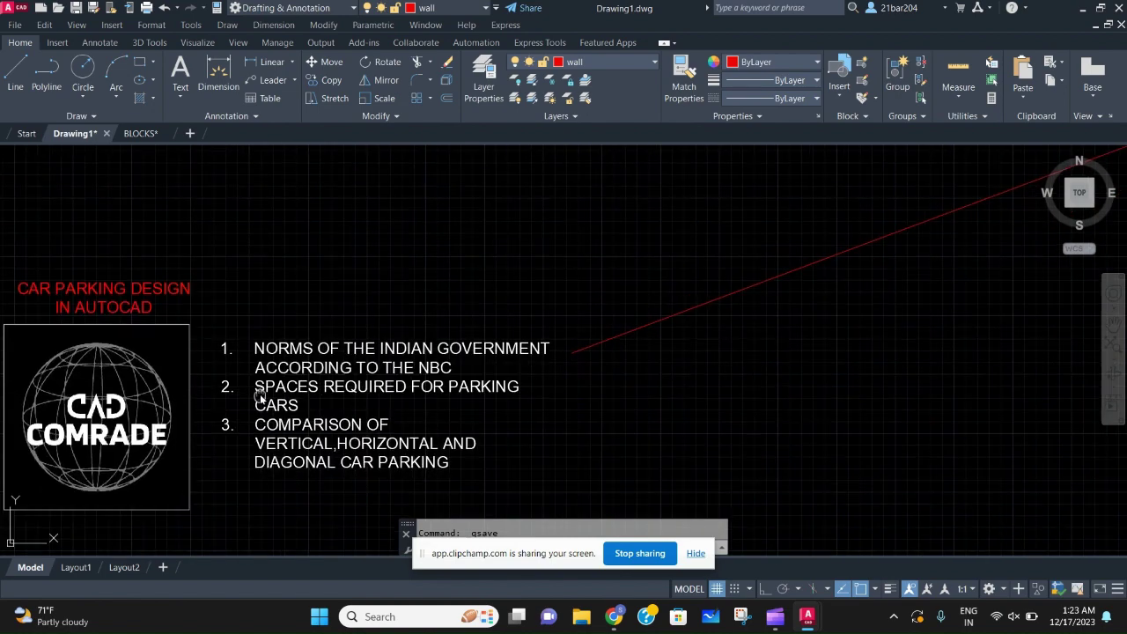
pyautogui.scroll(3, 264, 394)
pyautogui.scroll(-1, 270, 388)
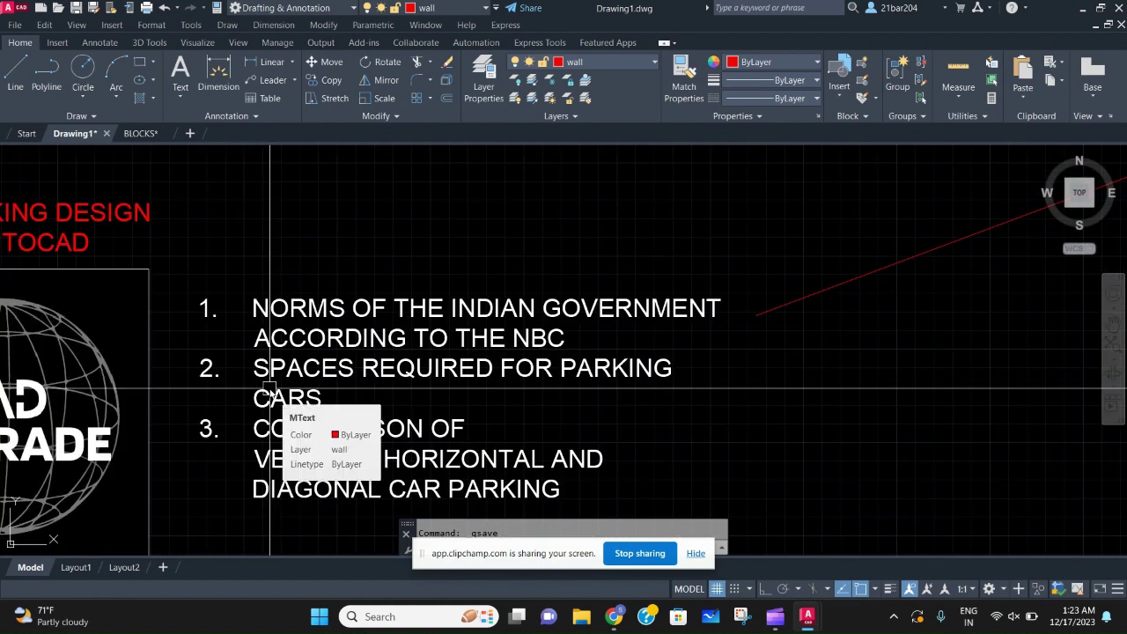
pyautogui.scroll(2, 270, 388)
pyautogui.scroll(-2, 270, 388)
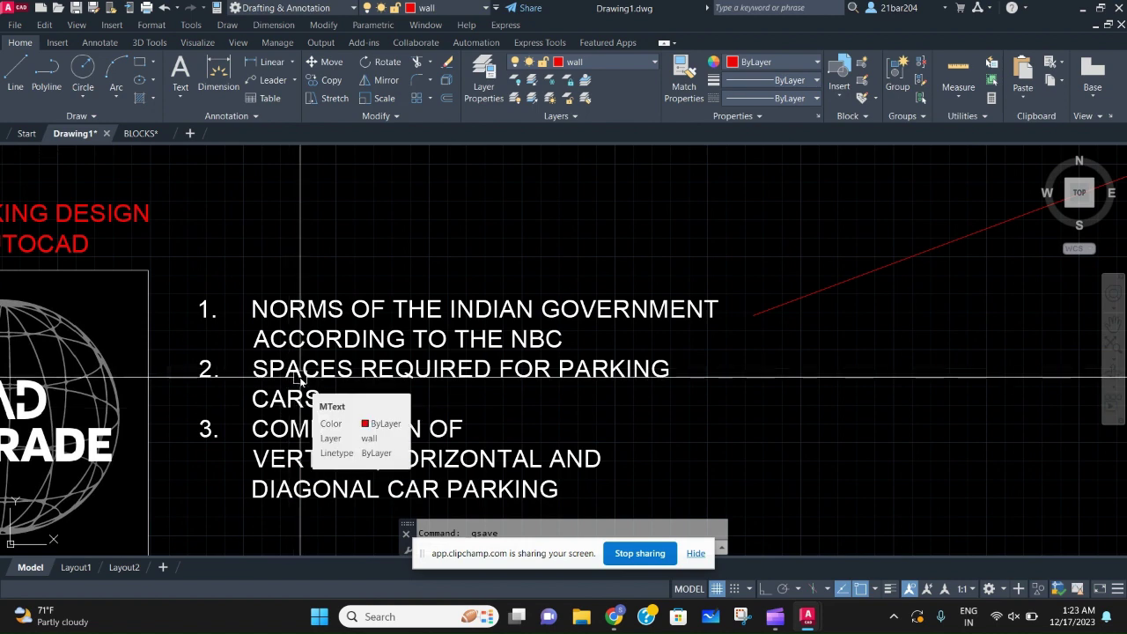
pyautogui.scroll(-2, 568, 275)
pyautogui.moveTo(836, 337); pyautogui.dragTo(530, 328, button='middle')
pyautogui.scroll(2, 529, 329)
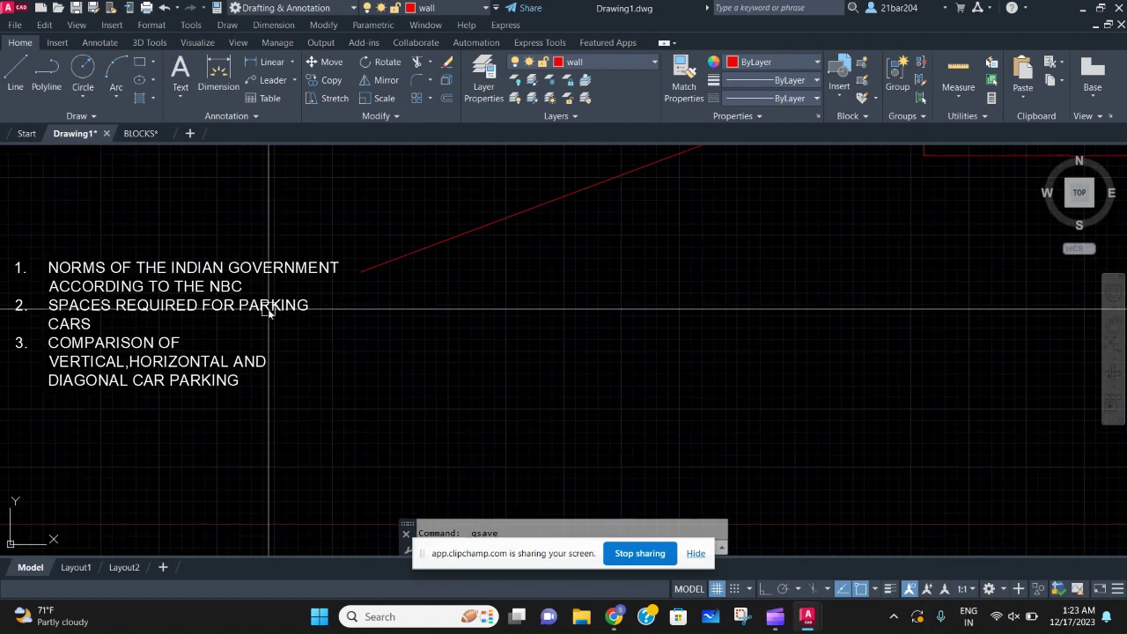
pyautogui.moveTo(315, 335); pyautogui.dragTo(400, 326, button='middle')
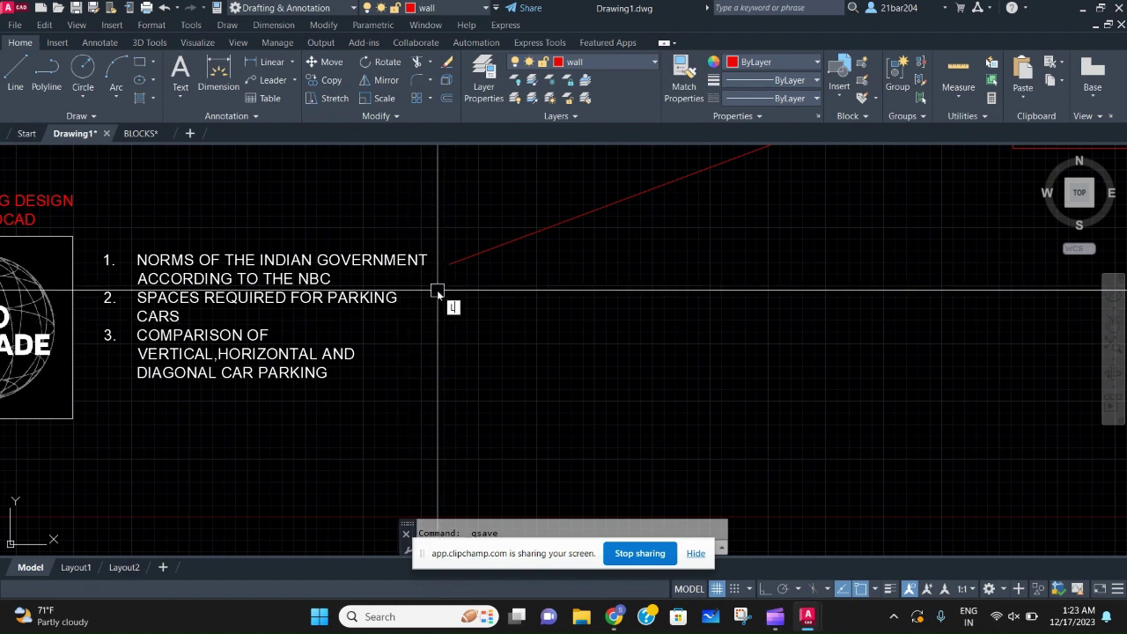
# - Draw a 9' horizontal line beside the topic list with Ortho turned on
pyautogui.write('l')
pyautogui.press('Return')
pyautogui.scroll(-2, 466, 327)
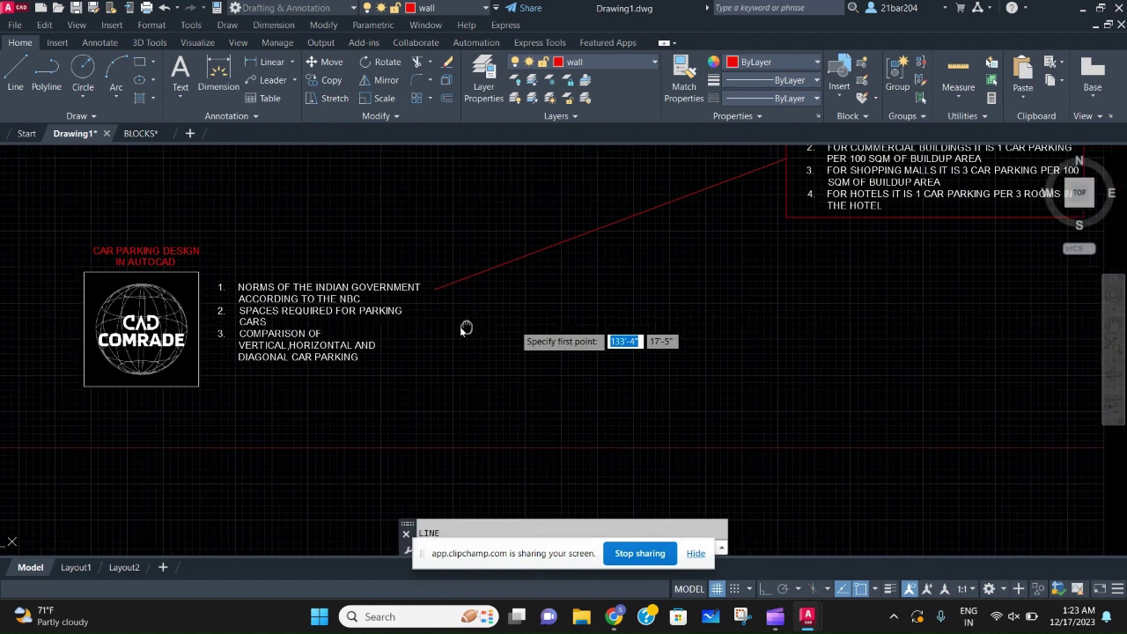
pyautogui.scroll(2, 466, 328)
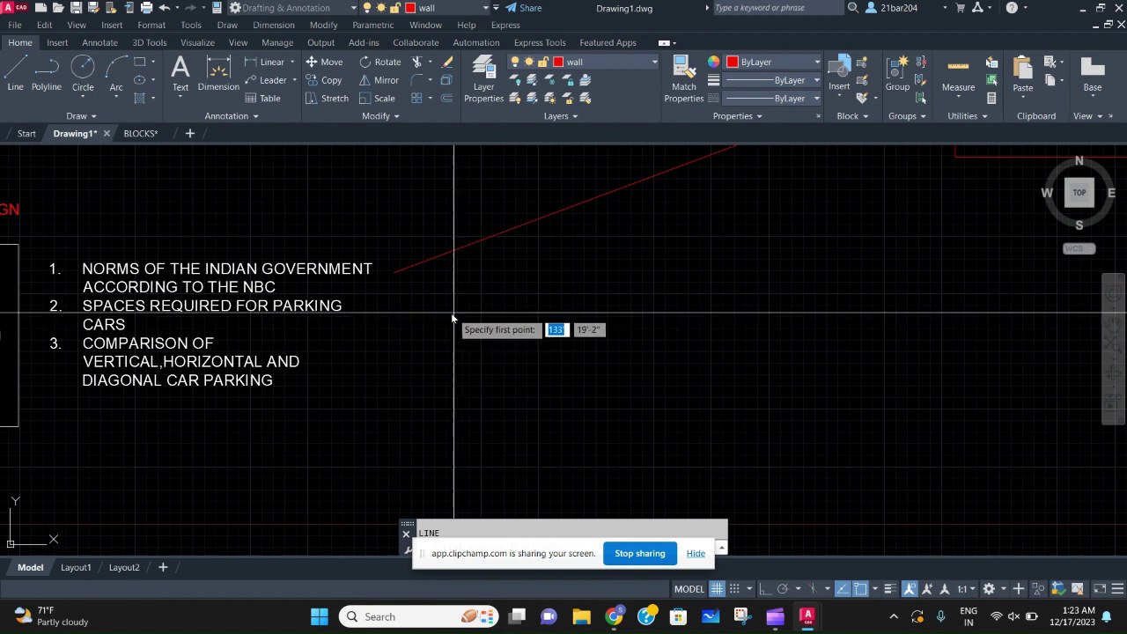
pyautogui.scroll(2, 453, 313)
pyautogui.click(454, 303)
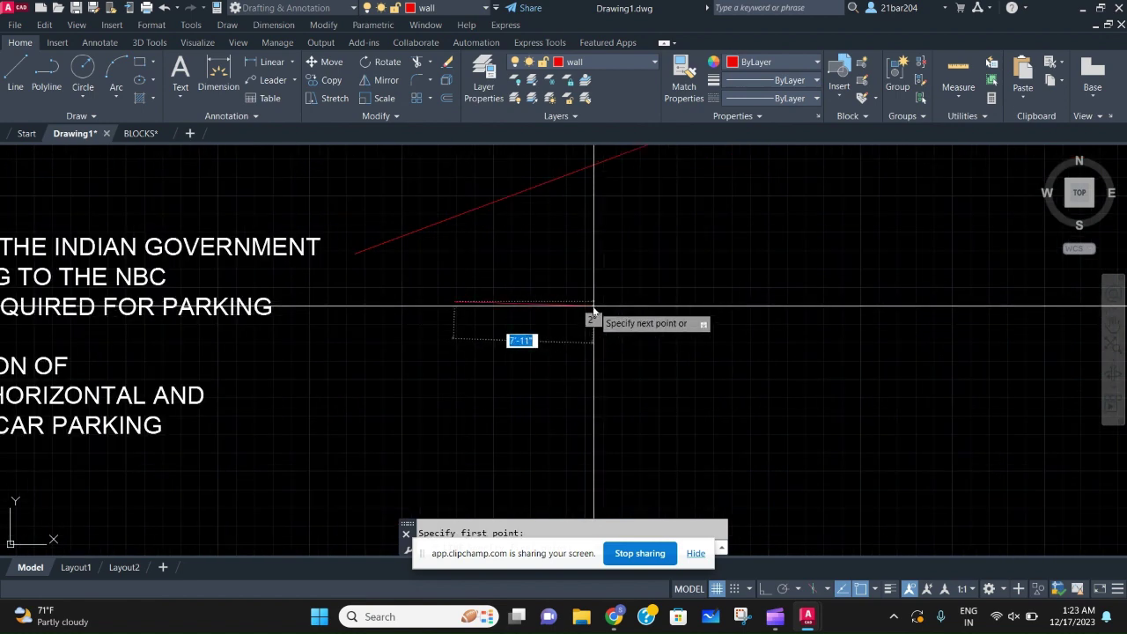
pyautogui.moveTo(772, 609)
pyautogui.press('F8')
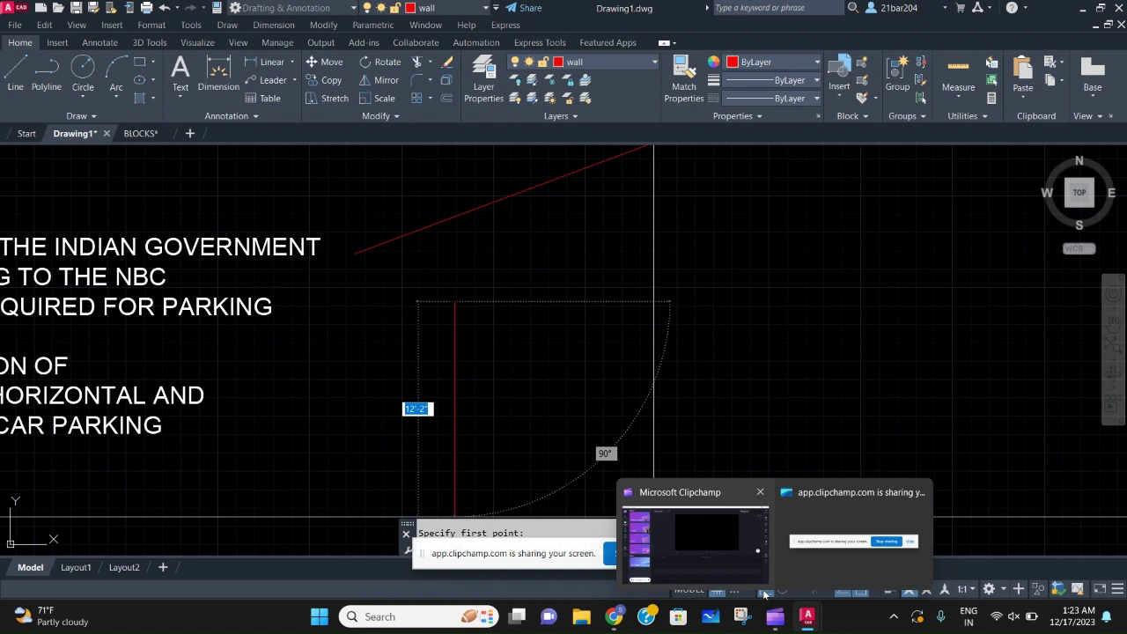
pyautogui.scroll(2, 544, 330)
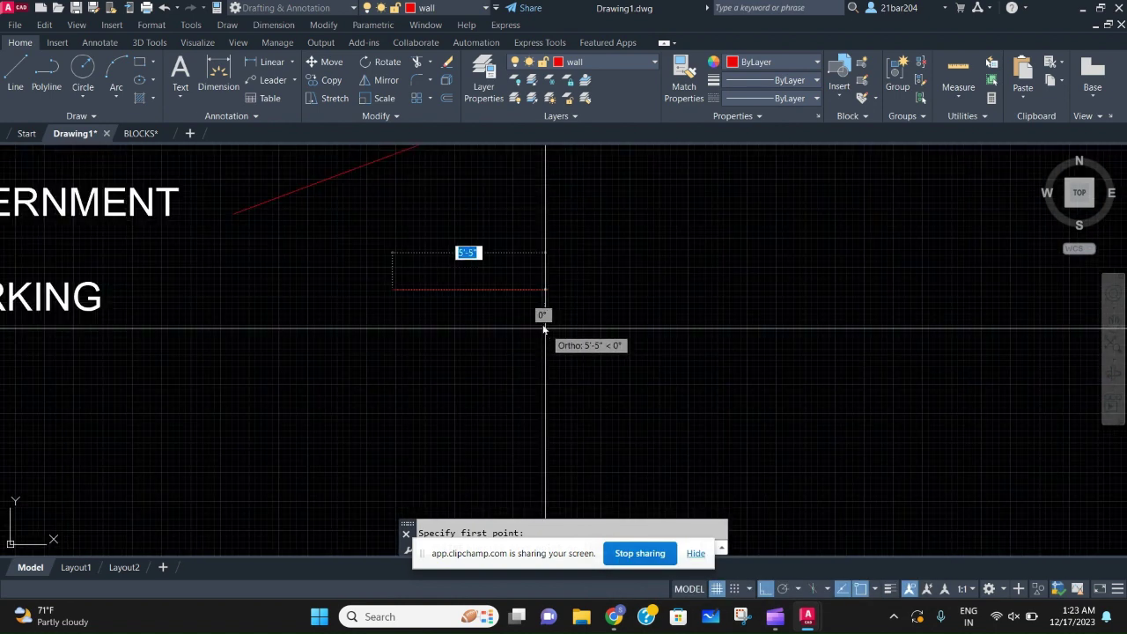
pyautogui.scroll(2, 503, 300)
pyautogui.scroll(-2, 449, 337)
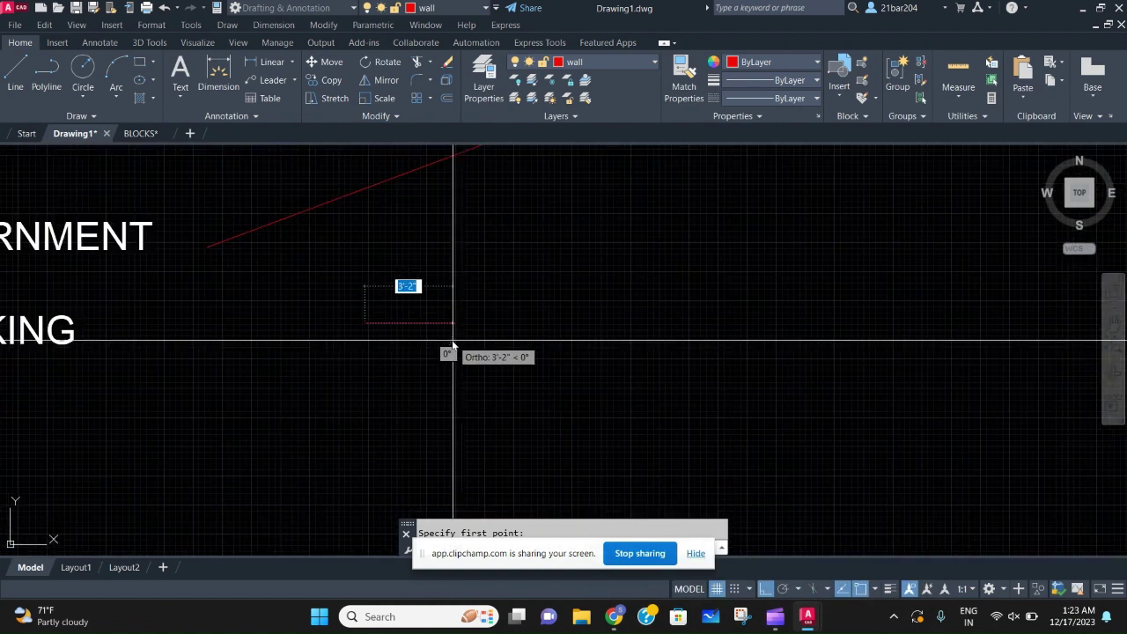
pyautogui.moveTo(453, 340); pyautogui.dragTo(456, 358, button='middle')
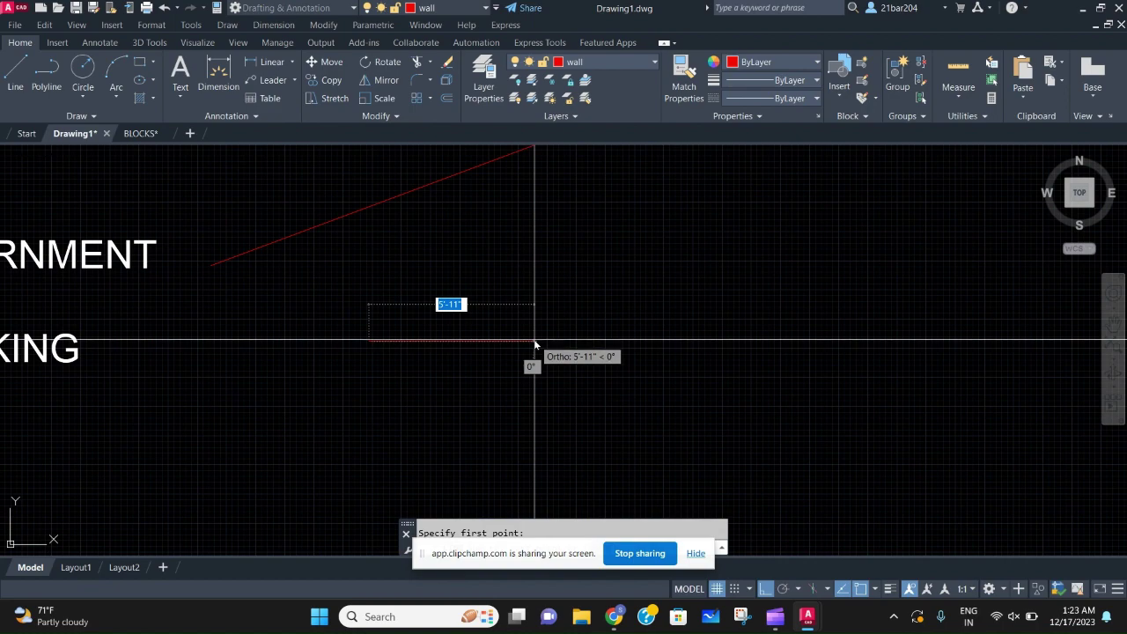
pyautogui.write('9')
pyautogui.press('Return')
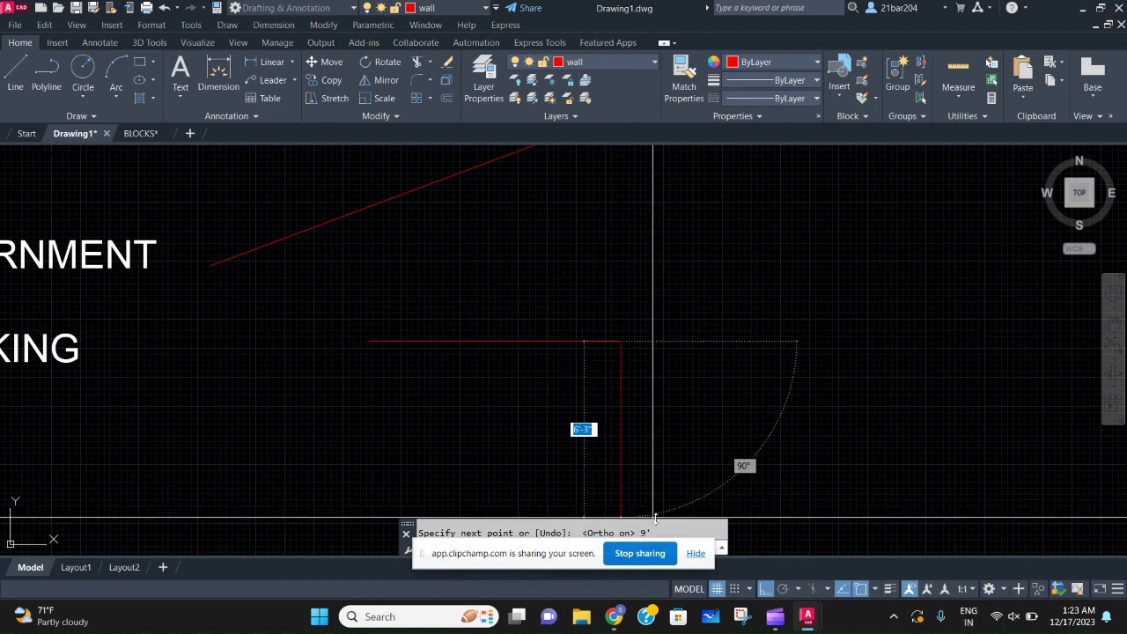
# - Continue the line 15' straight down from its right end and finish it there
pyautogui.scroll(2, 570, 251)
pyautogui.scroll(-2, 577, 287)
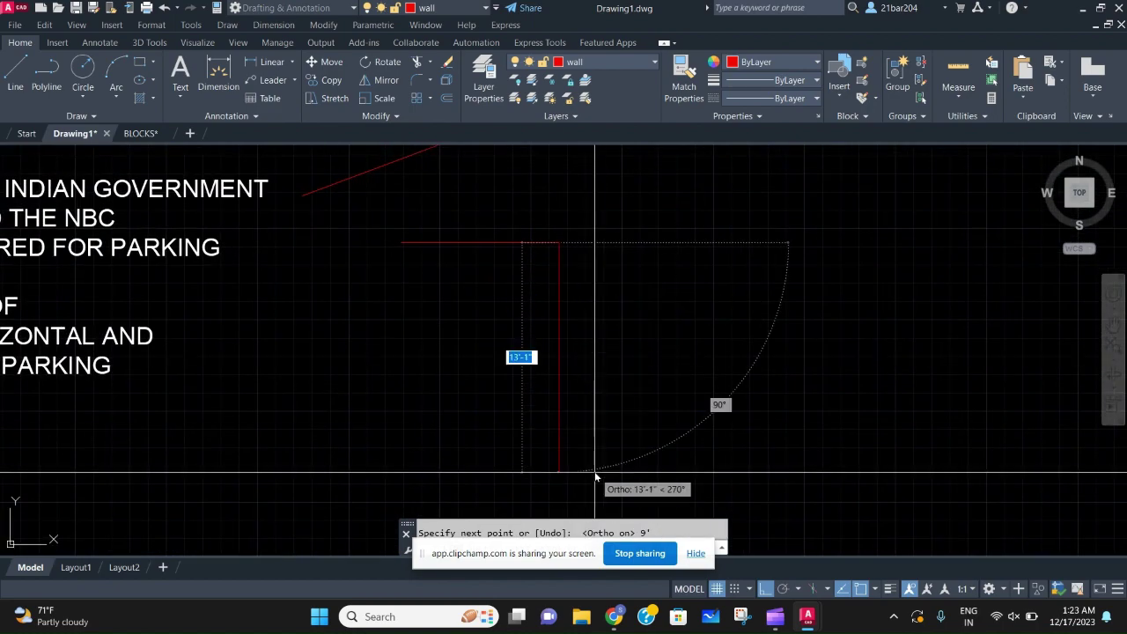
pyautogui.moveTo(593, 470); pyautogui.dragTo(591, 443, button='middle')
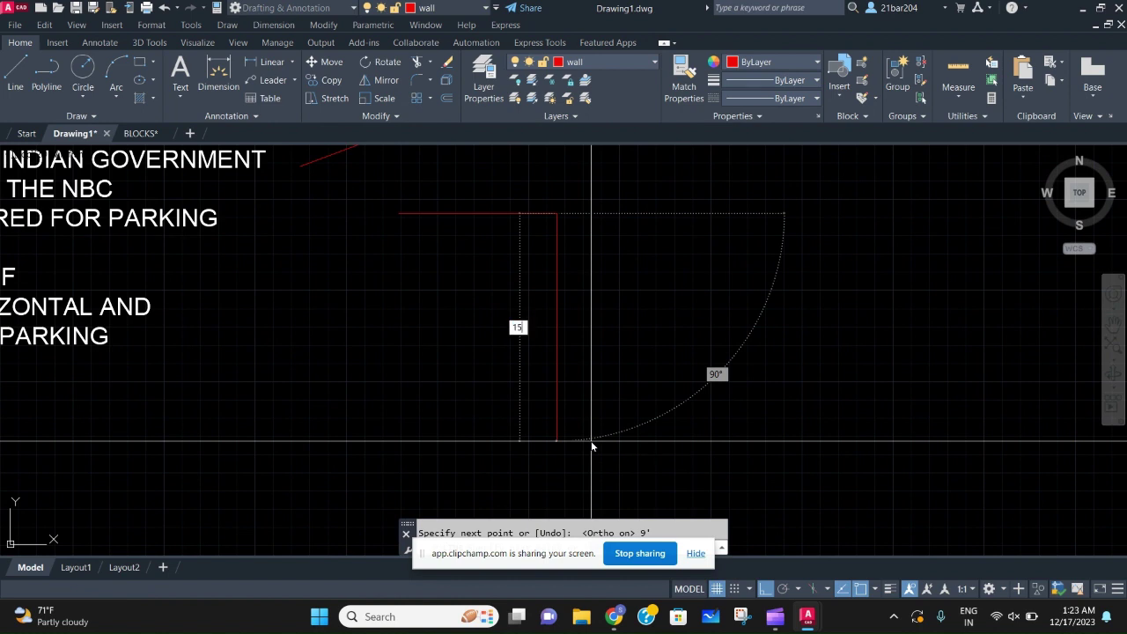
pyautogui.press('Return')
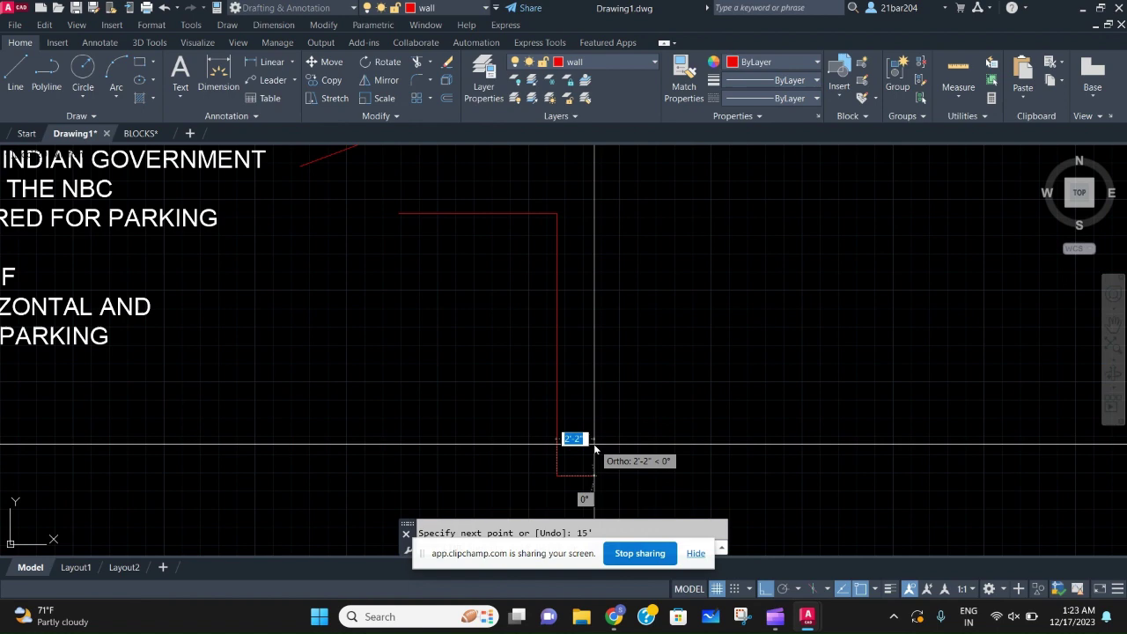
pyautogui.scroll(-1, 608, 423)
pyautogui.press('Escape')
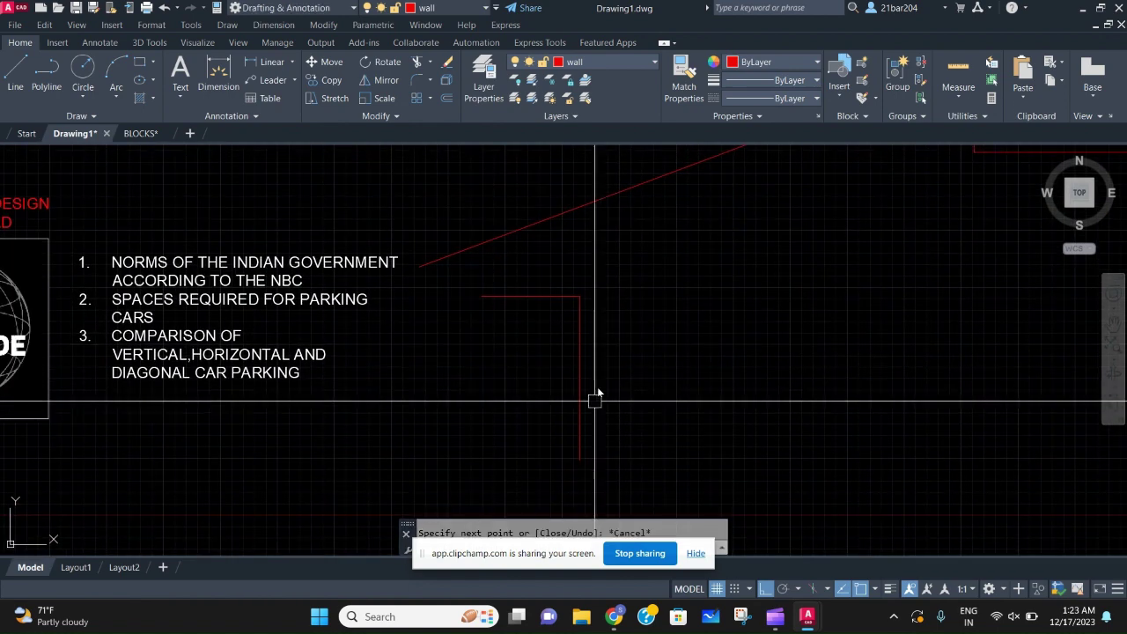
# - Draw a rectangle from the free end of the 9' line to the lower end of the 15' line
pyautogui.write('rec')
pyautogui.press('Return')
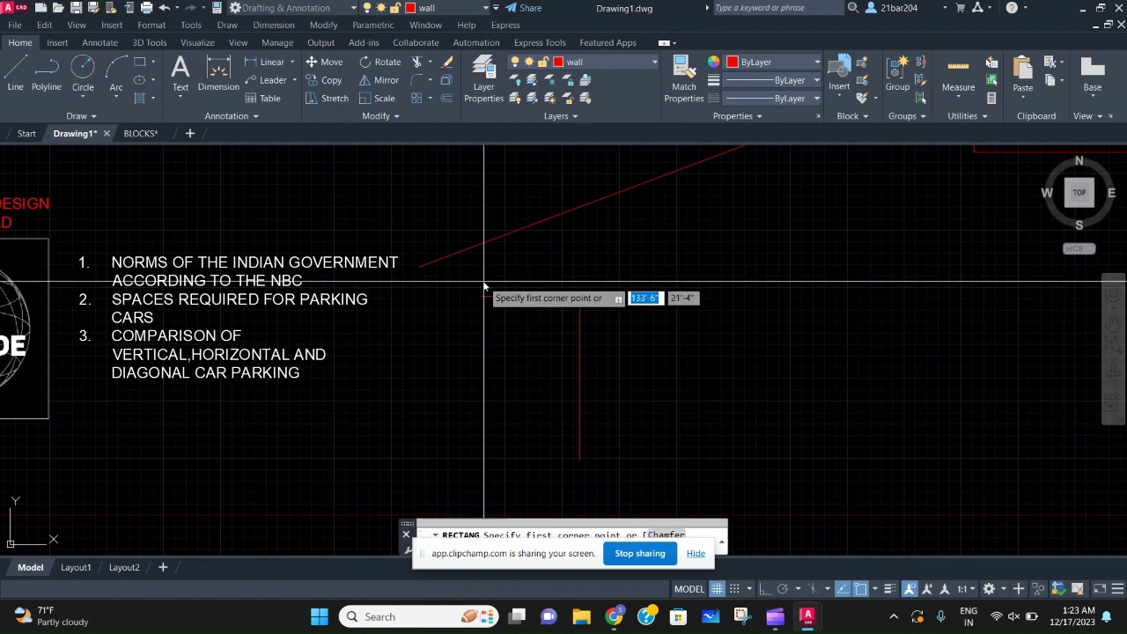
pyautogui.click(482, 297)
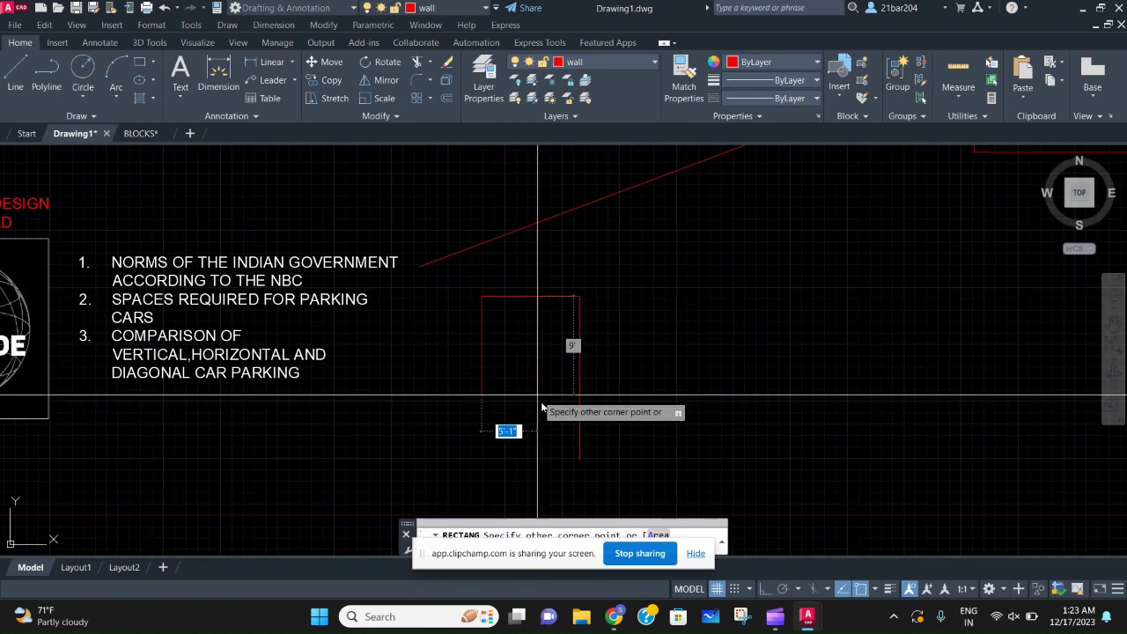
pyautogui.click(578, 459)
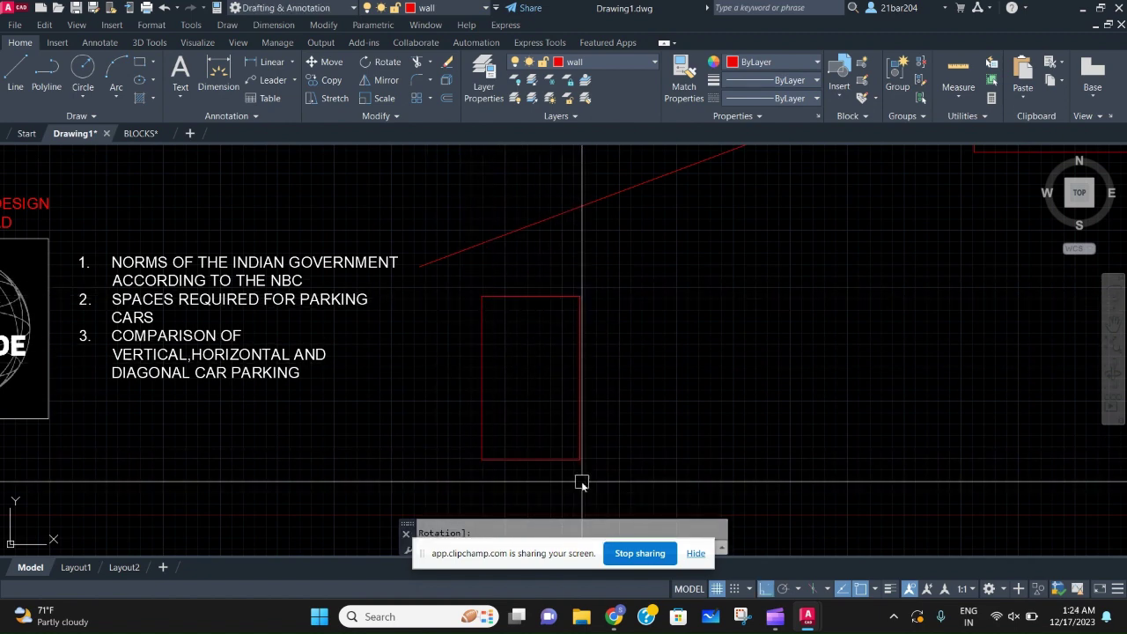
# - Draw a second bay outline with lines to the right of the first, equally wide and 18' long
pyautogui.scroll(-2, 684, 222)
pyautogui.scroll(2, 566, 299)
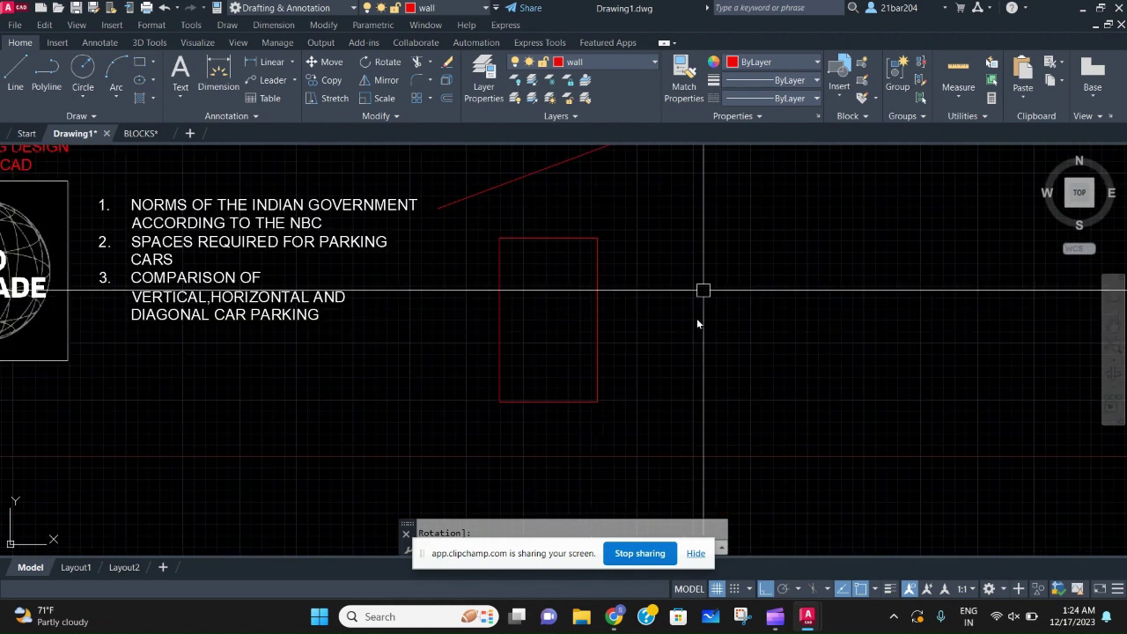
pyautogui.moveTo(709, 342); pyautogui.dragTo(556, 352, button='middle')
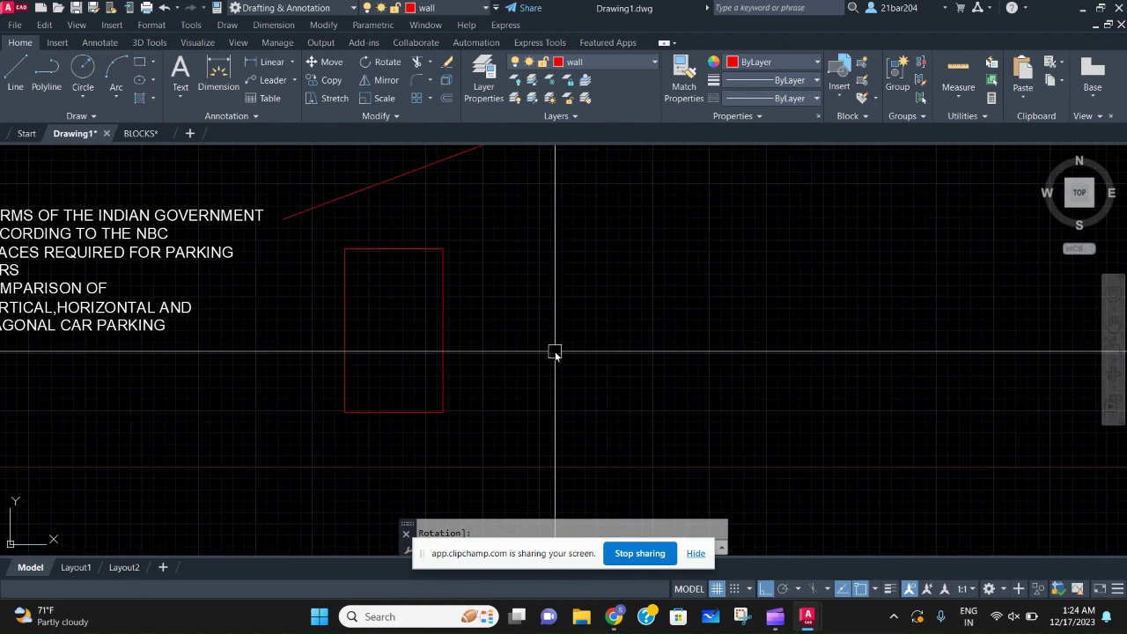
pyautogui.press('l')
pyautogui.press('Return')
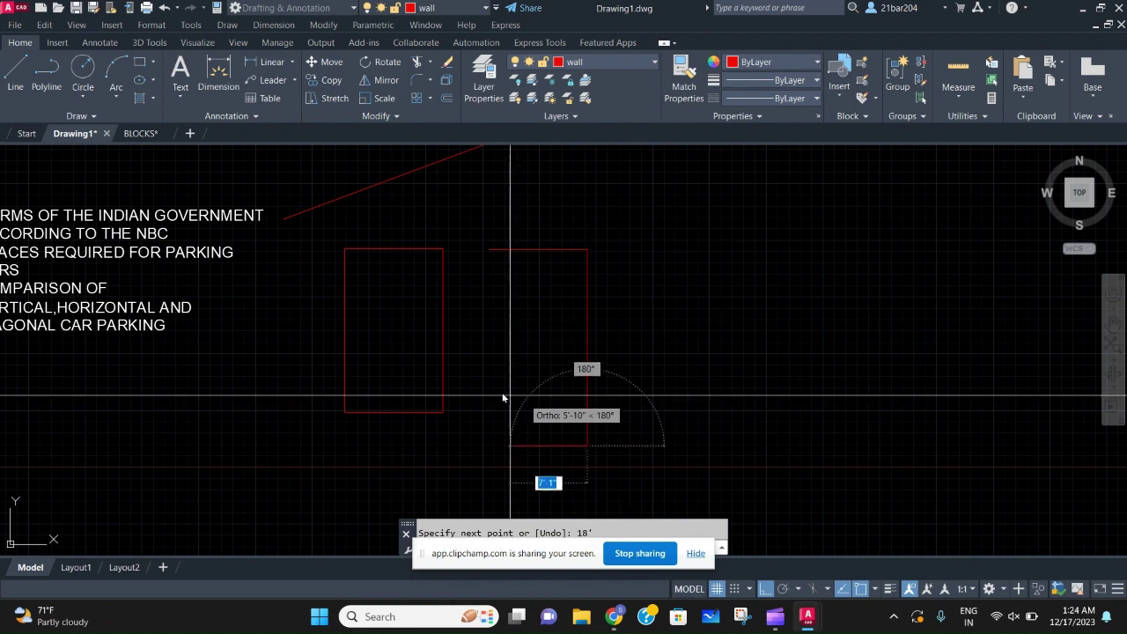
pyautogui.click(490, 251)
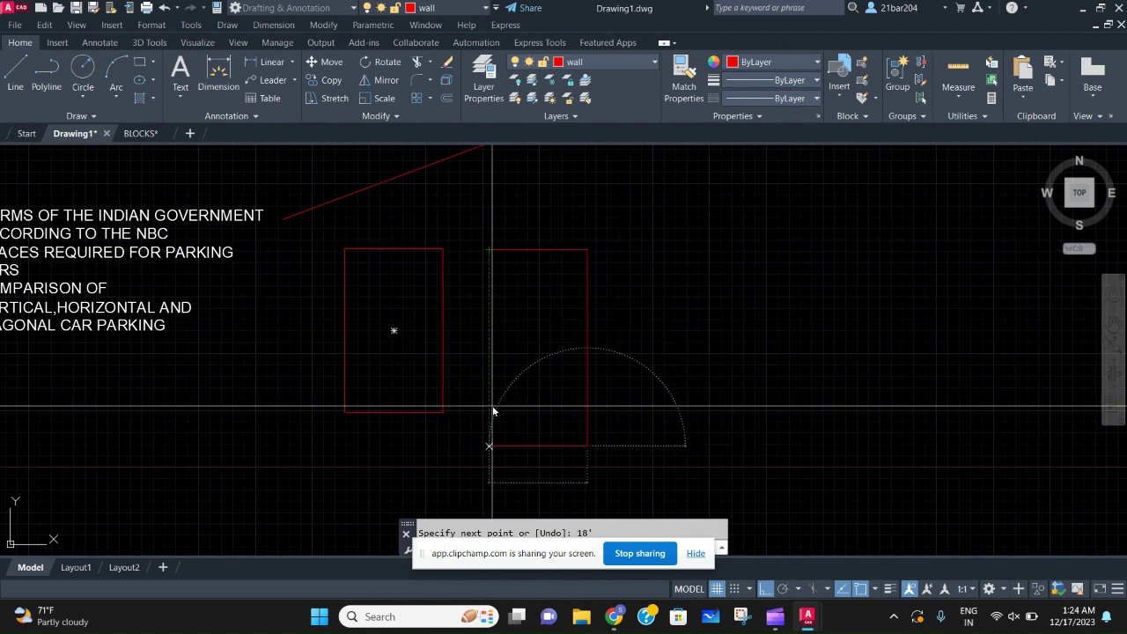
pyautogui.click(493, 406)
pyautogui.click(490, 249)
pyautogui.press('Escape')
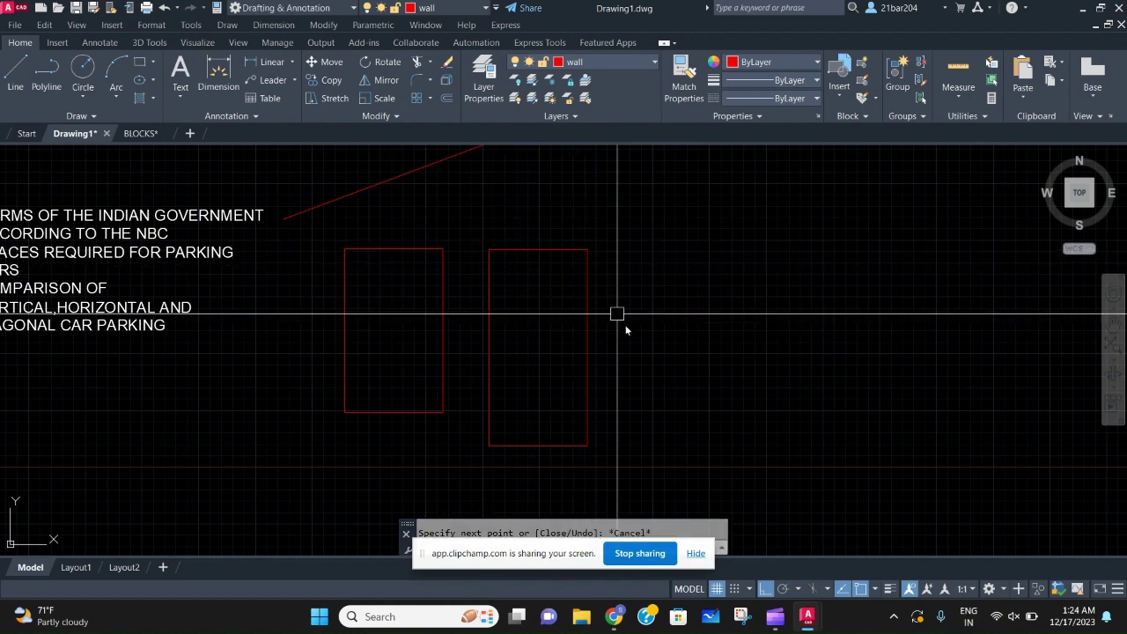
# - Switch to the BLOCKS drawing and select the upper top-view car in the CARS group
pyautogui.scroll(-2, 621, 329)
pyautogui.scroll(2, 506, 344)
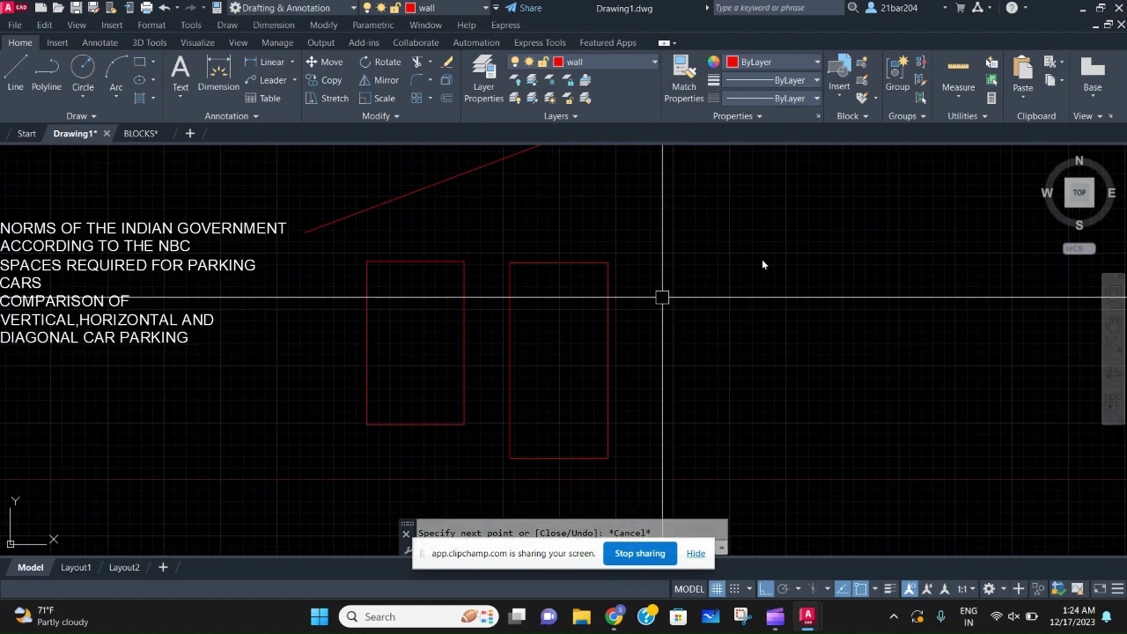
pyautogui.scroll(-4, 598, 356)
pyautogui.scroll(2, 563, 365)
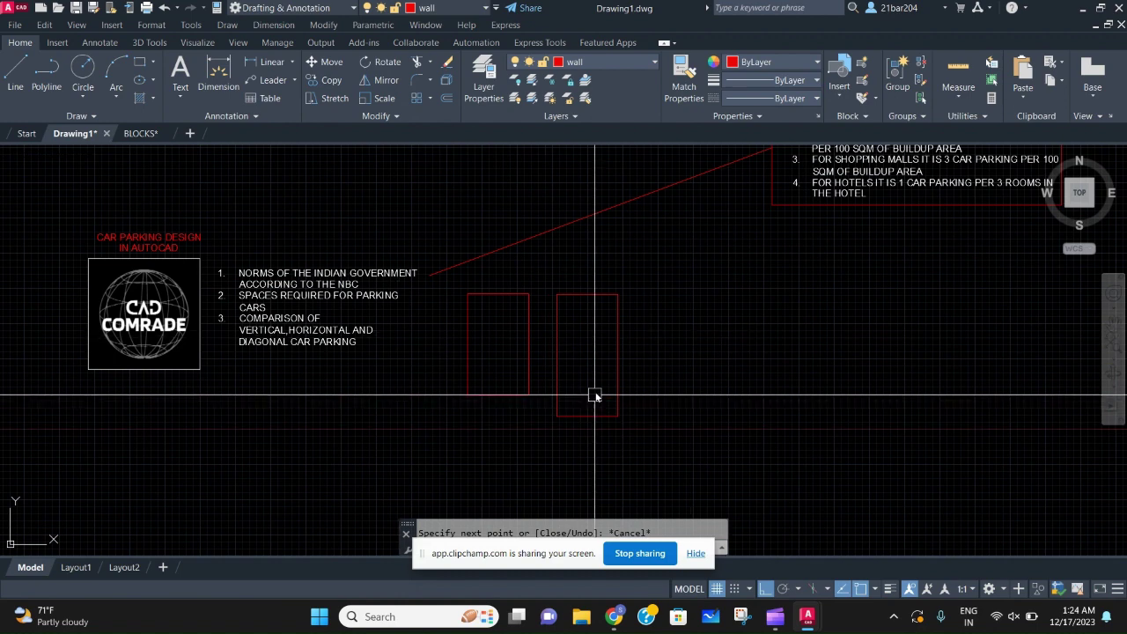
pyautogui.click(139, 134)
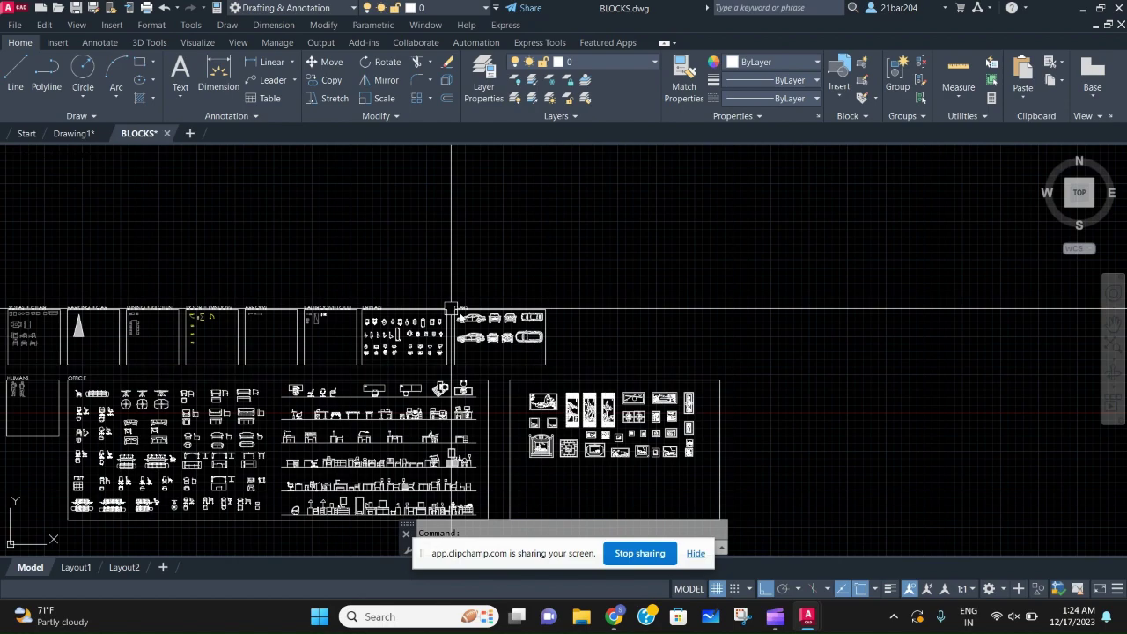
pyautogui.scroll(10, 510, 362)
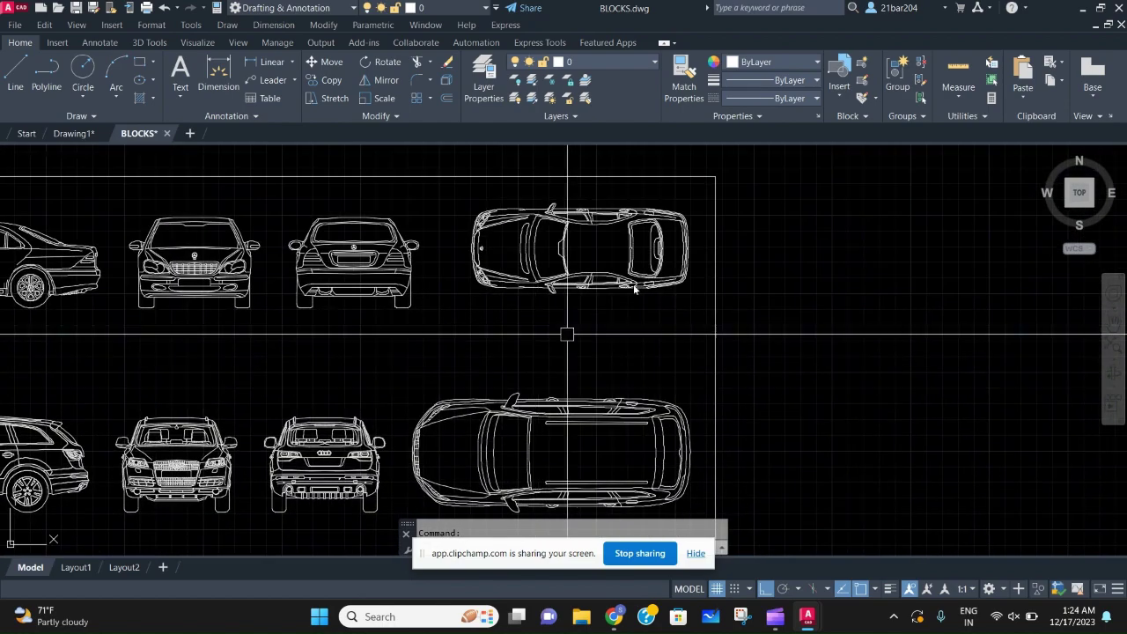
pyautogui.click(622, 280)
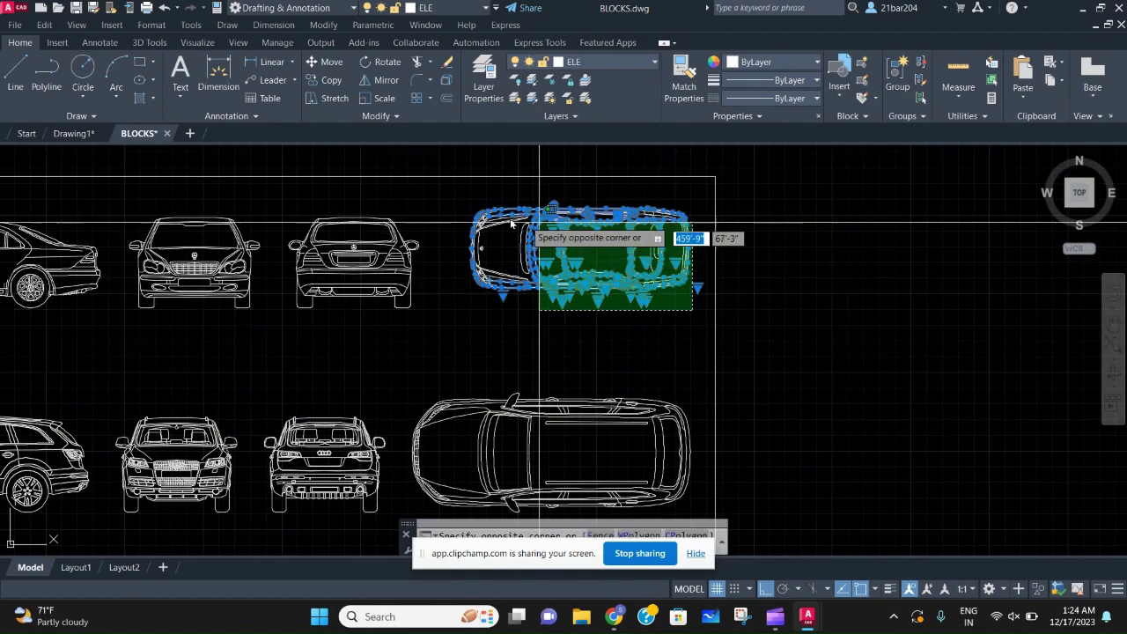
# - Look over the furniture and fixture groups of the block library and return to the CARS group
pyautogui.scroll(-10, 581, 242)
pyautogui.scroll(-2, 264, 326)
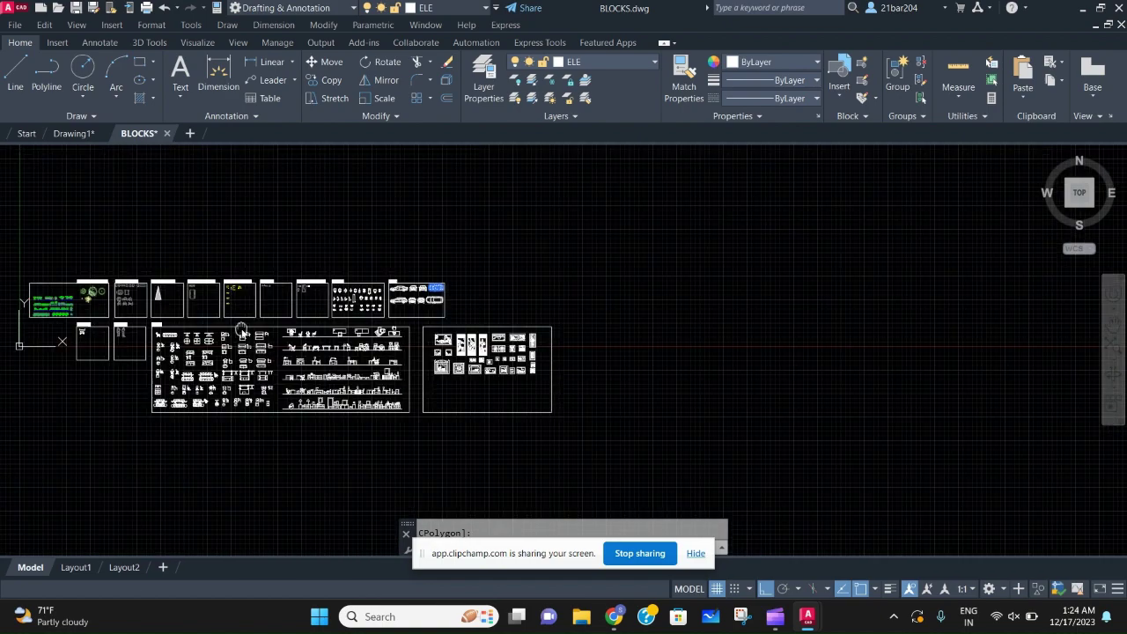
pyautogui.moveTo(244, 326)
pyautogui.mouseDown(button='middle')
pyautogui.moveTo(451, 321)
pyautogui.moveTo(453, 337)
pyautogui.moveTo(325, 321)
pyautogui.mouseUp(button='middle')
pyautogui.scroll(2, 530, 344)
pyautogui.scroll(2, 7, 273)
pyautogui.scroll(-4, 7, 274)
pyautogui.moveTo(401, 275)
pyautogui.mouseDown(button='middle')
pyautogui.moveTo(588, 269)
pyautogui.moveTo(549, 305)
pyautogui.mouseUp(button='middle')
pyautogui.scroll(2, 527, 250)
pyautogui.scroll(6, 560, 255)
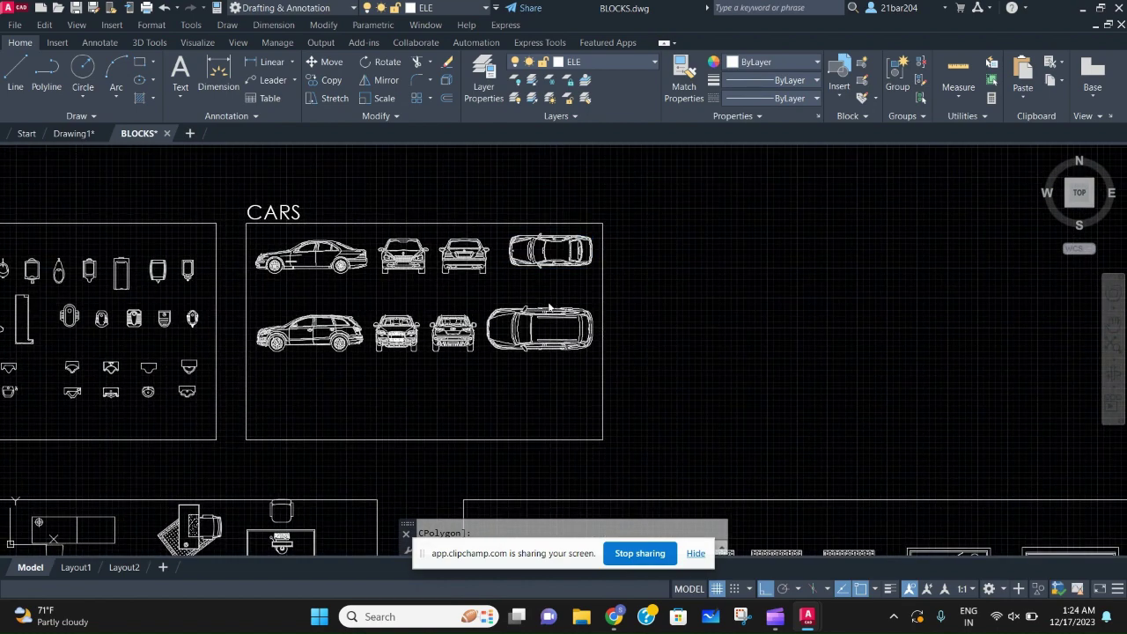
# - Return to Drawing1 and paste the copied top-view car into the empty area below the two bays
pyautogui.click(75, 157)
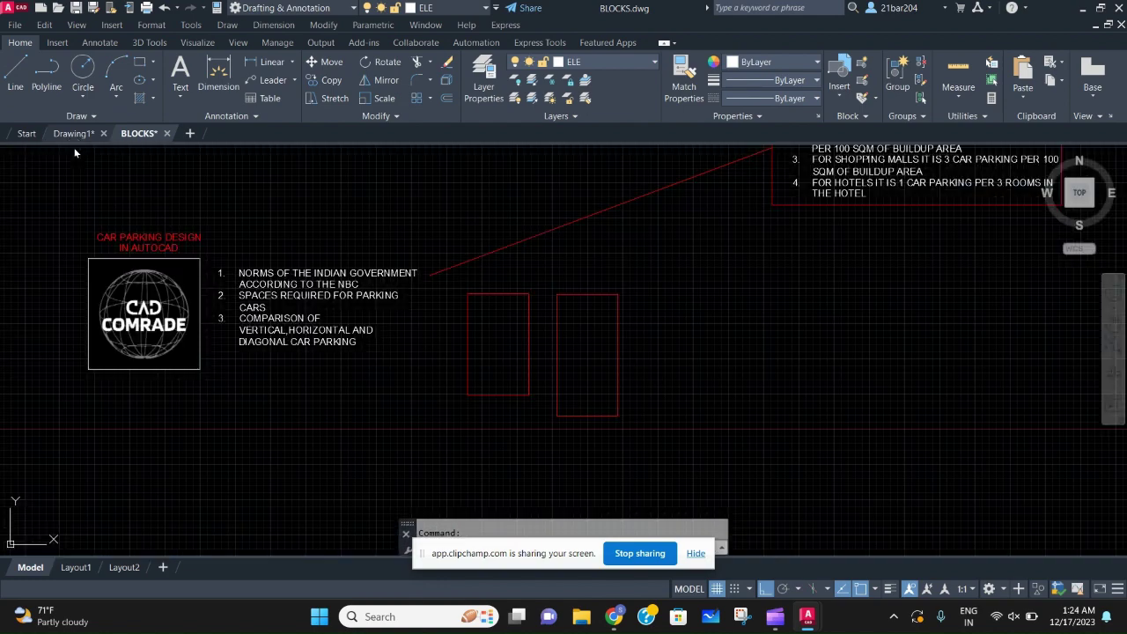
pyautogui.moveTo(518, 313)
pyautogui.mouseDown(button='middle')
pyautogui.moveTo(482, 314)
pyautogui.moveTo(467, 280)
pyautogui.mouseUp(button='middle')
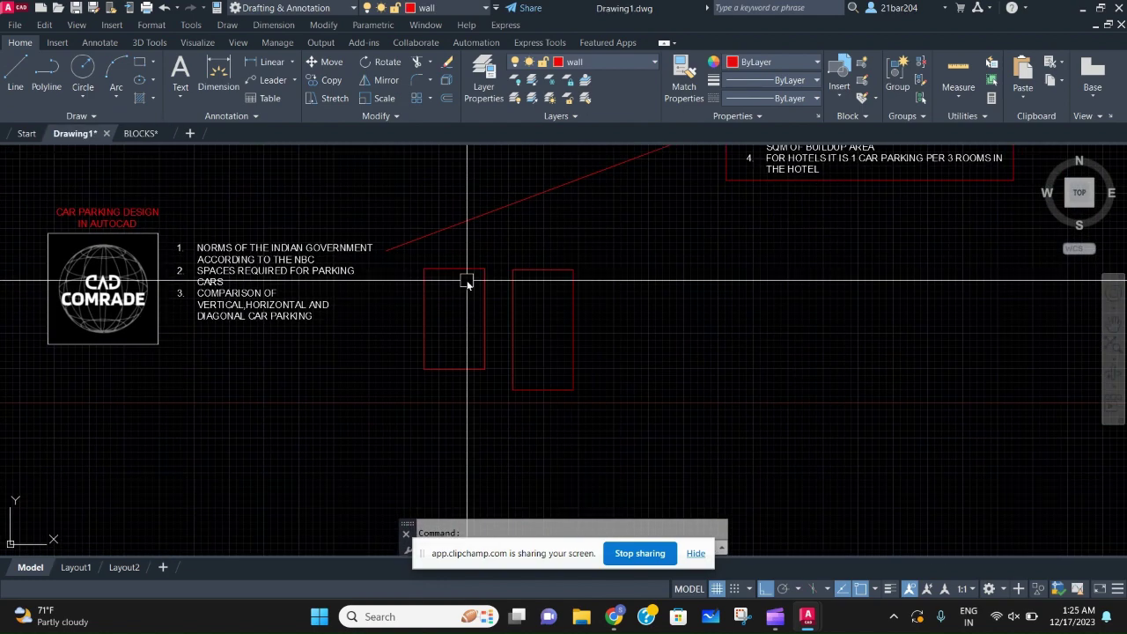
pyautogui.hotkey('ctrl', 'c')
pyautogui.hotkey('ctrl', 'v')
pyautogui.scroll(-4, 486, 325)
pyautogui.moveTo(562, 443); pyautogui.dragTo(516, 347, button='middle')
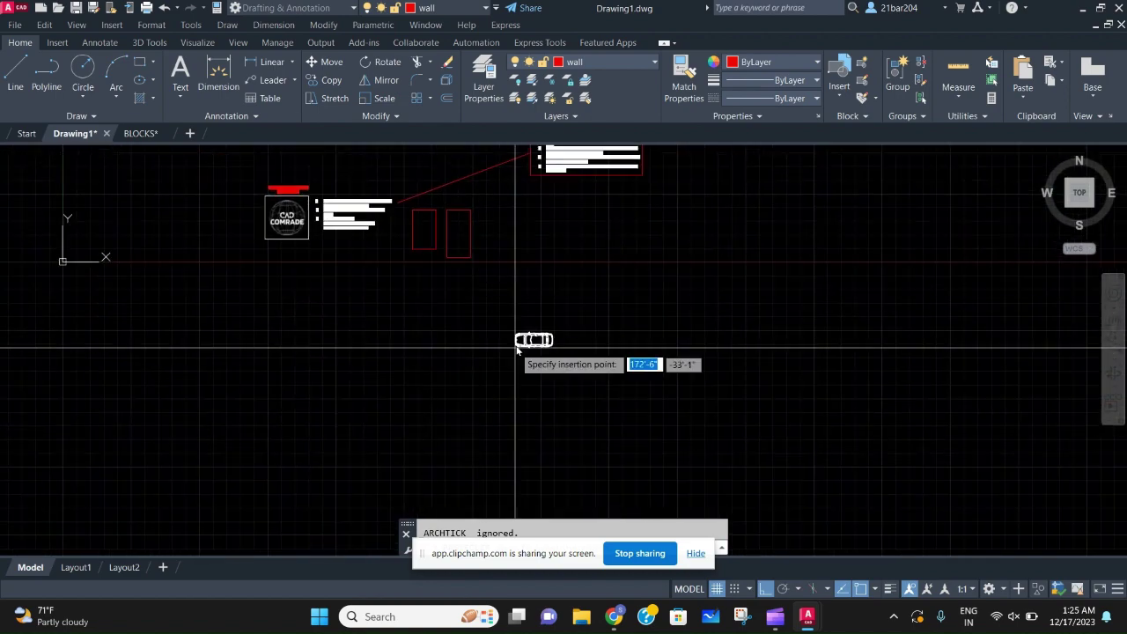
pyautogui.scroll(4, 517, 339)
pyautogui.click(524, 315)
# - Rotate the pasted car by 270° so that it stands upright with its front facing up
pyautogui.click(503, 257)
pyautogui.click(753, 411)
pyautogui.moveTo(661, 348); pyautogui.dragTo(645, 389, button='middle')
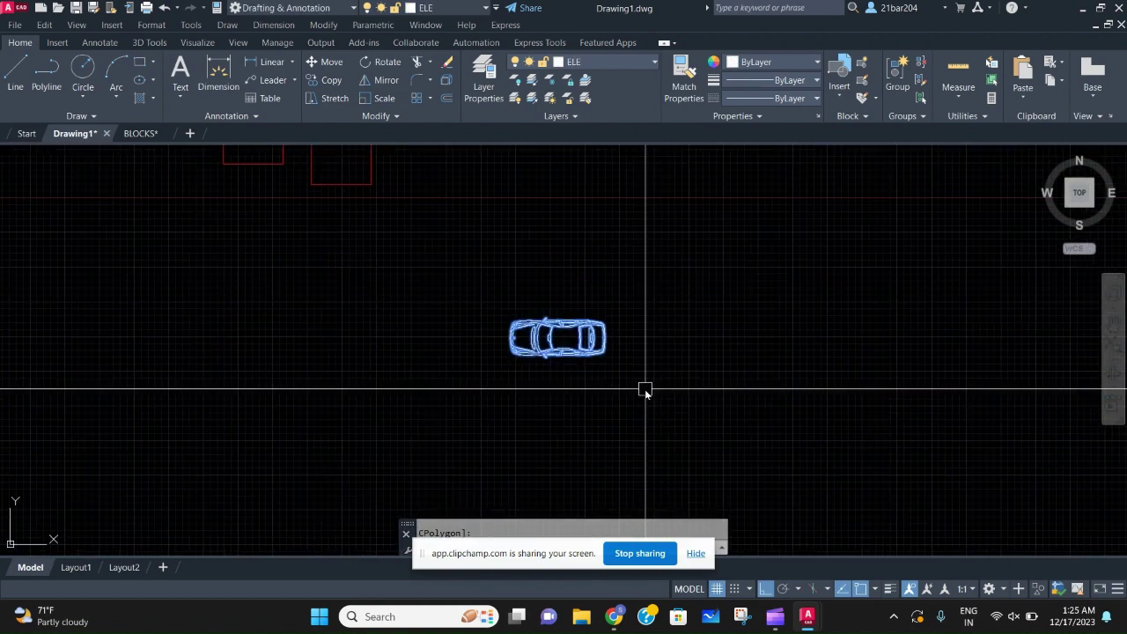
pyautogui.write('R')
pyautogui.press('Escape')
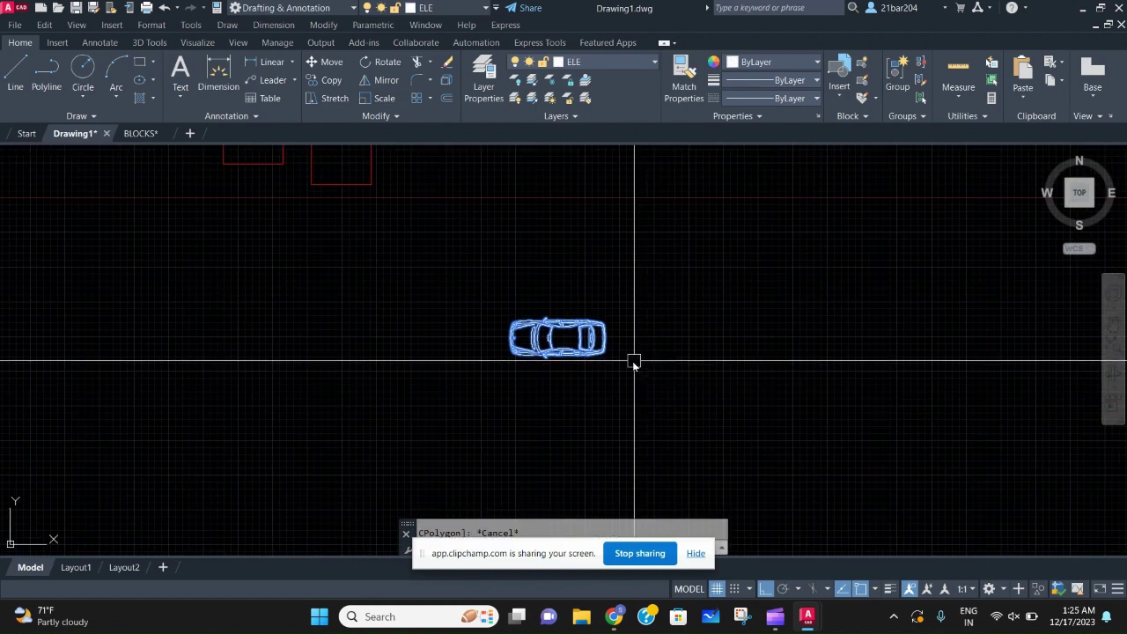
pyautogui.write('O')
pyautogui.press('space')
pyautogui.click(665, 314)
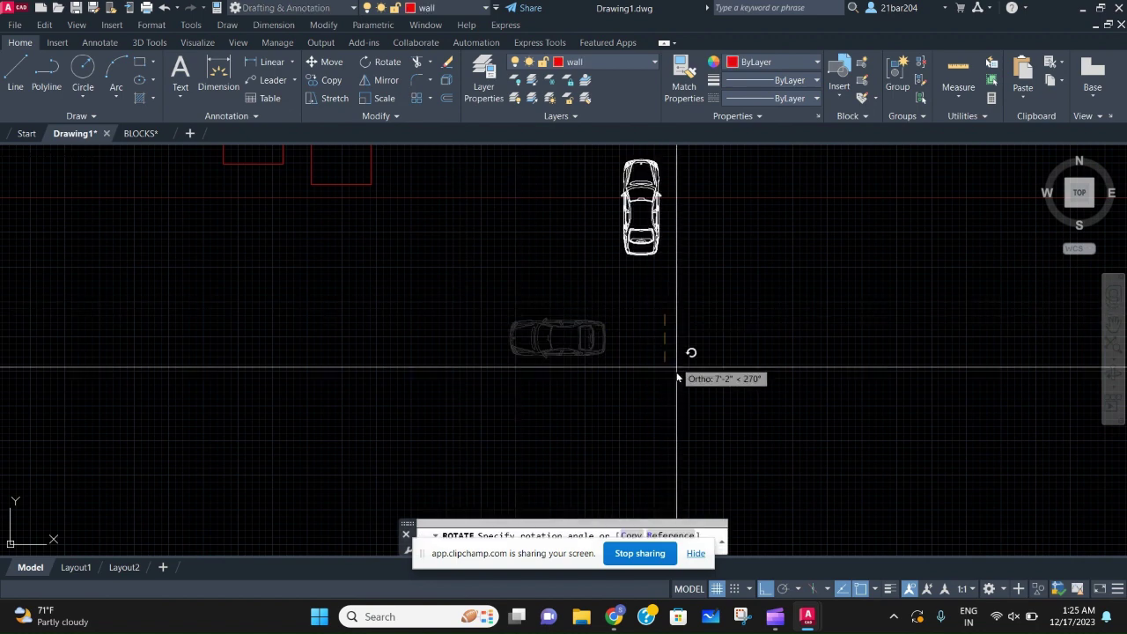
pyautogui.click(676, 382)
# - Cut the upright car and paste it inside the 15' long parking bay, centred between the bay's edges
pyautogui.moveTo(679, 299); pyautogui.dragTo(674, 384, button='middle')
pyautogui.click(674, 384)
pyautogui.click(590, 231)
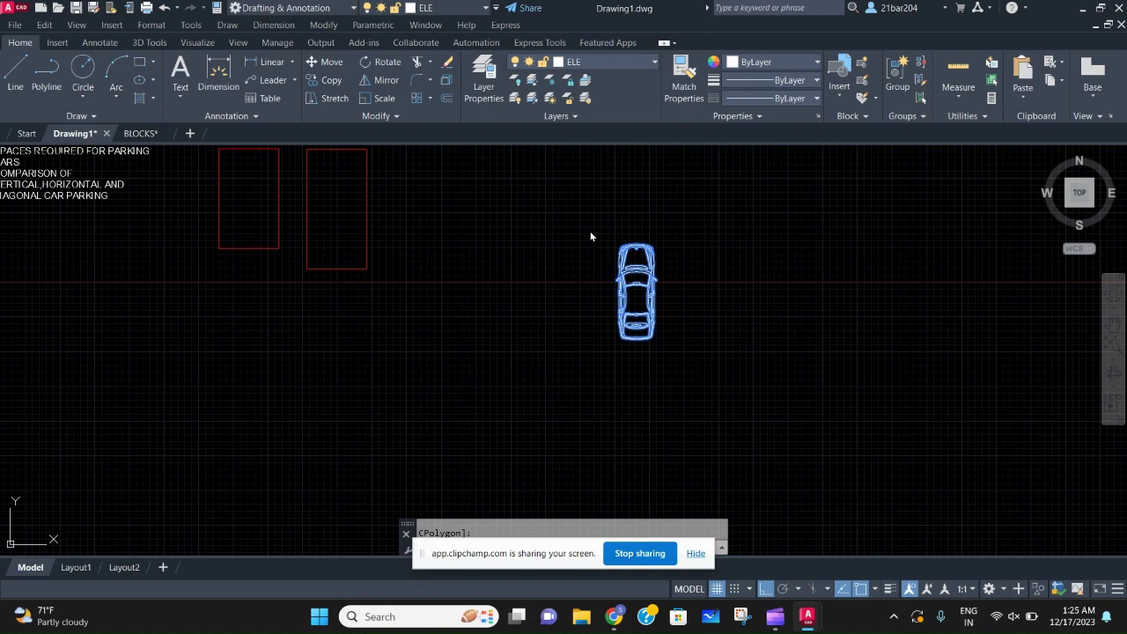
pyautogui.hotkey('ctrl', 'x')
pyautogui.hotkey('ctrl', 'v')
pyautogui.moveTo(370, 278); pyautogui.dragTo(434, 369, button='middle')
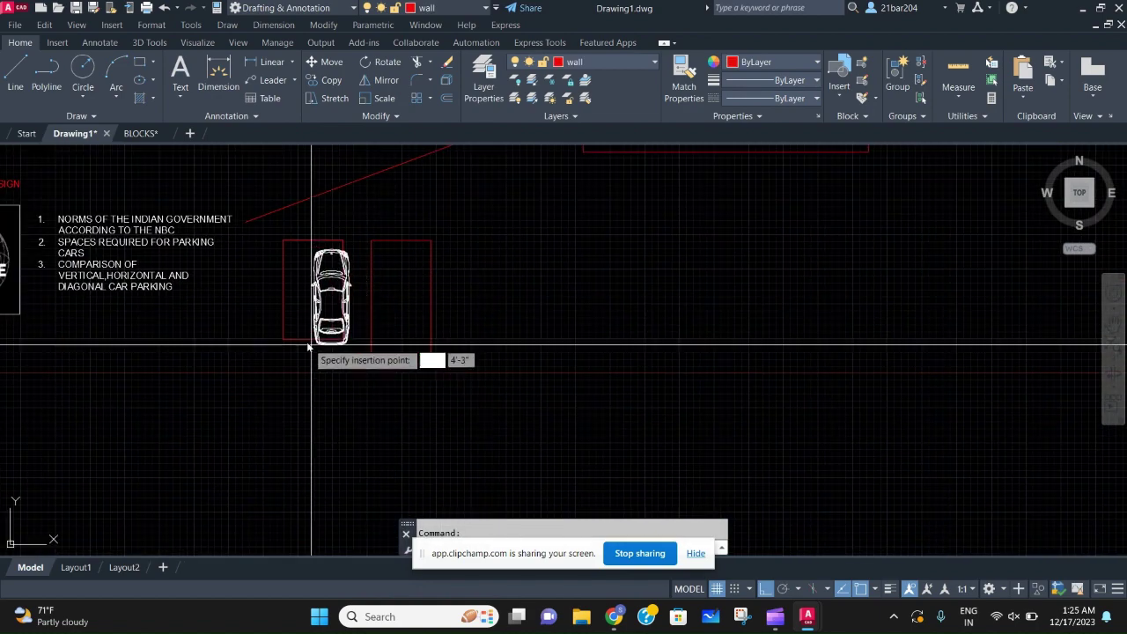
pyautogui.scroll(6, 307, 346)
pyautogui.scroll(-2, 276, 353)
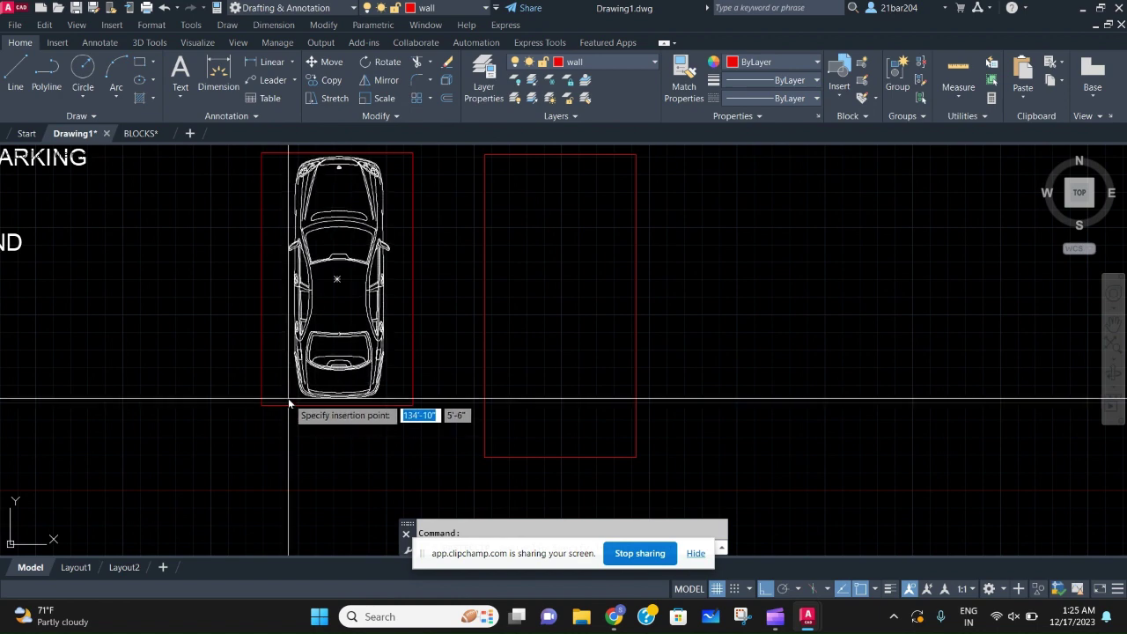
pyautogui.scroll(-2, 373, 334)
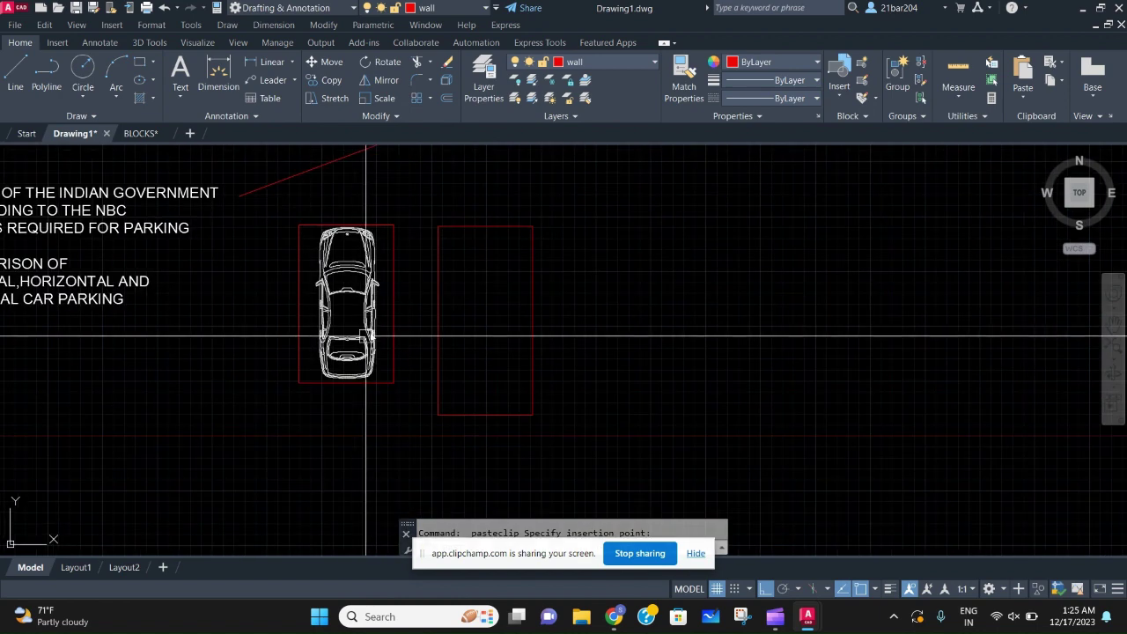
# - Examine how the car fits in the 15' bay and compare it with the empty 18' bay
pyautogui.scroll(2, 371, 333)
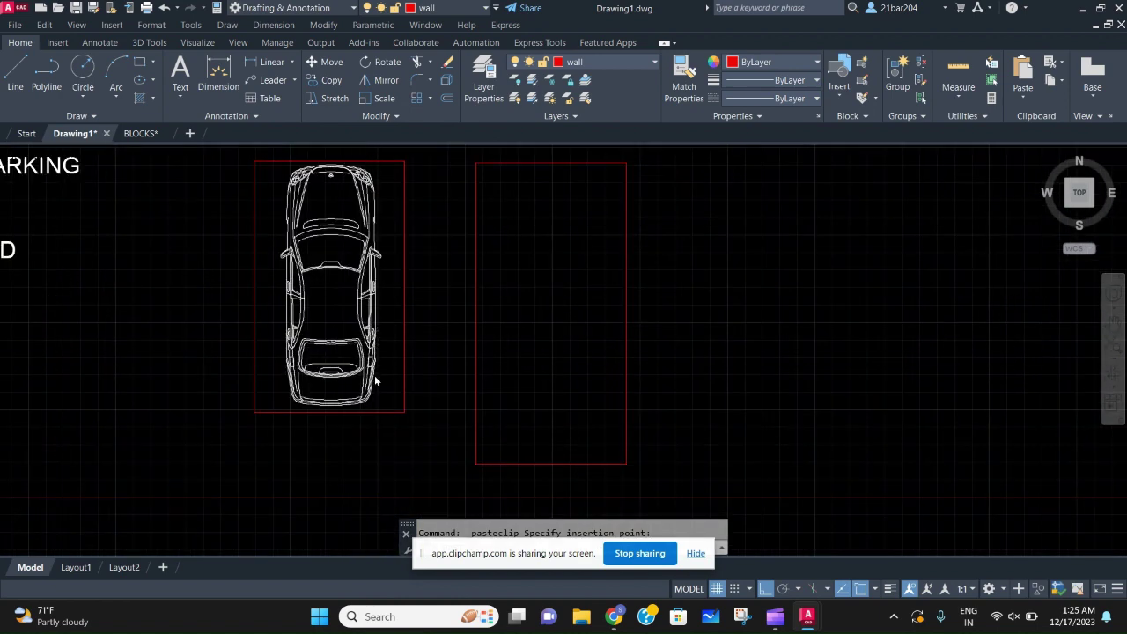
pyautogui.scroll(-2, 439, 363)
pyautogui.scroll(2, 524, 368)
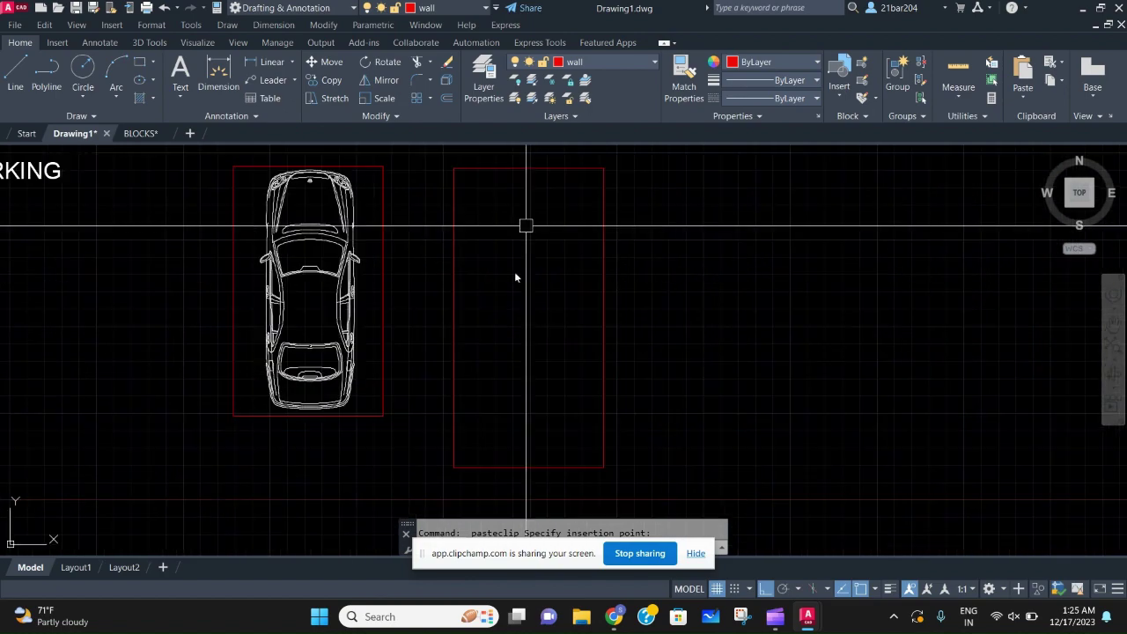
pyautogui.scroll(-5, 455, 369)
pyautogui.scroll(3, 367, 293)
pyautogui.scroll(2, 367, 293)
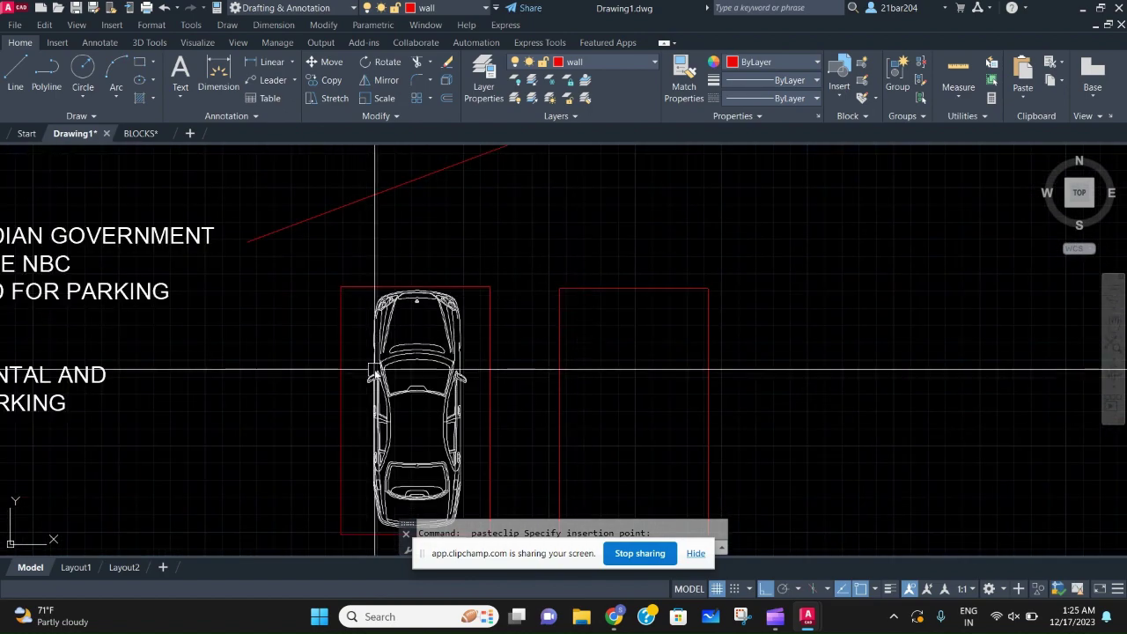
pyautogui.scroll(-2, 373, 372)
pyautogui.scroll(3, 362, 327)
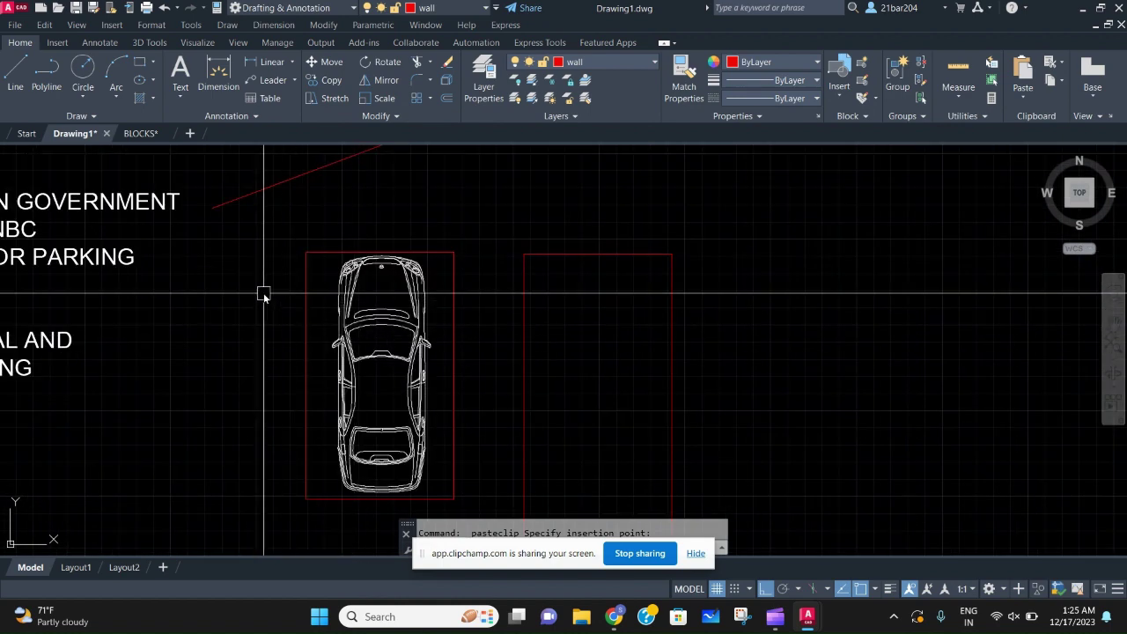
pyautogui.scroll(-4, 264, 296)
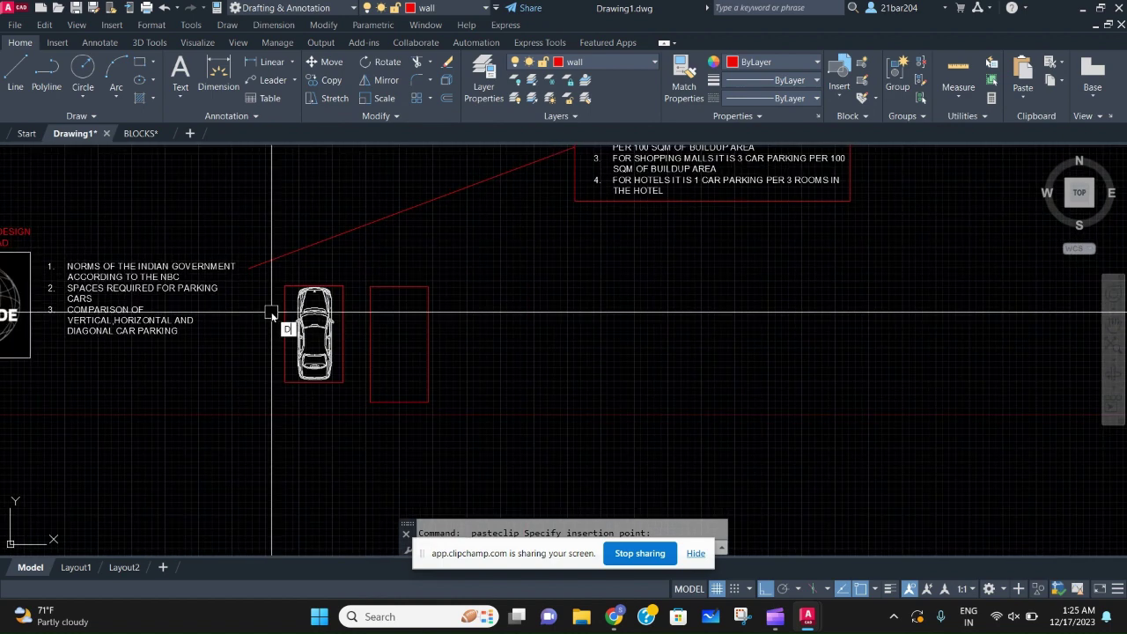
pyautogui.write('IM')
pyautogui.press('Return')
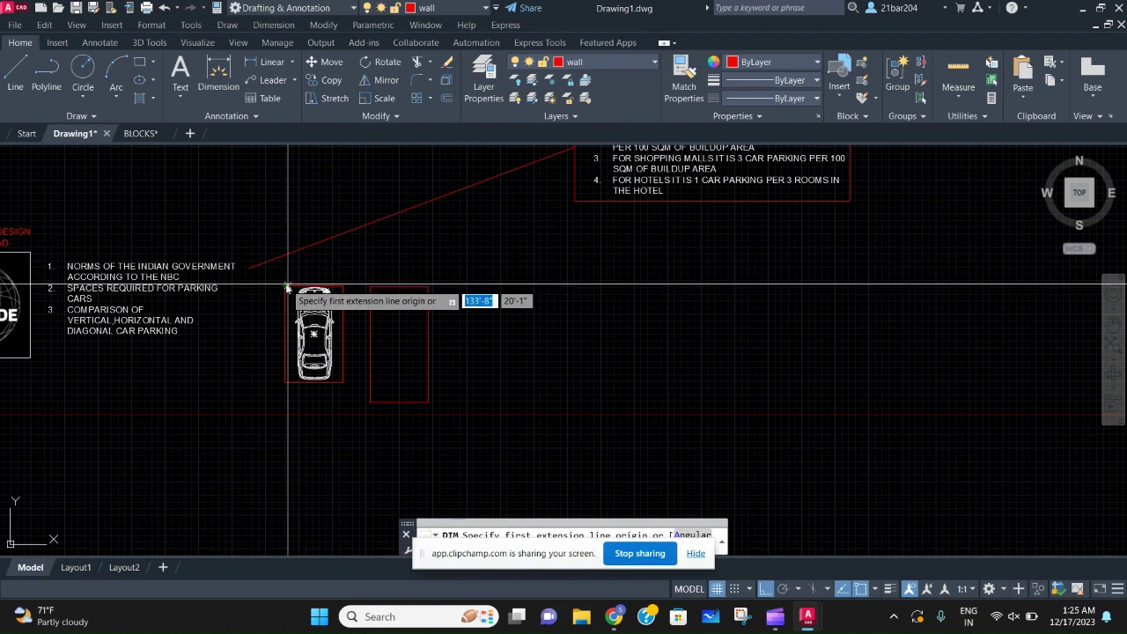
pyautogui.press('Escape')
# - Review the third topic in the numbered list, the comparison of vertical, horizontal and diagonal car parking
pyautogui.moveTo(178, 333); pyautogui.dragTo(259, 314, button='middle')
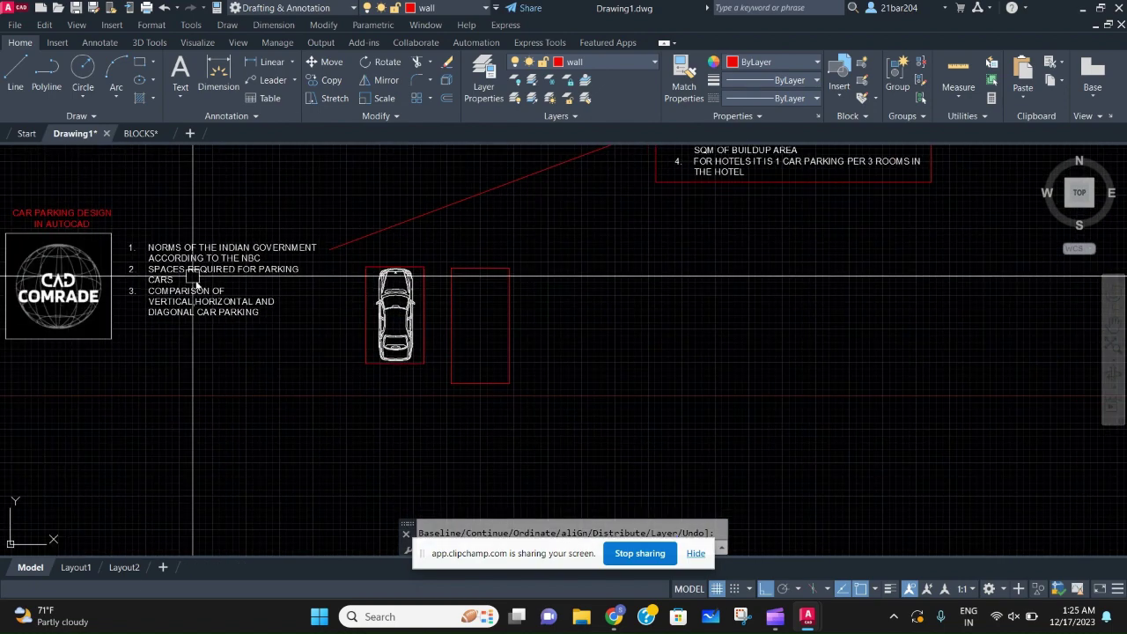
pyautogui.scroll(2, 134, 268)
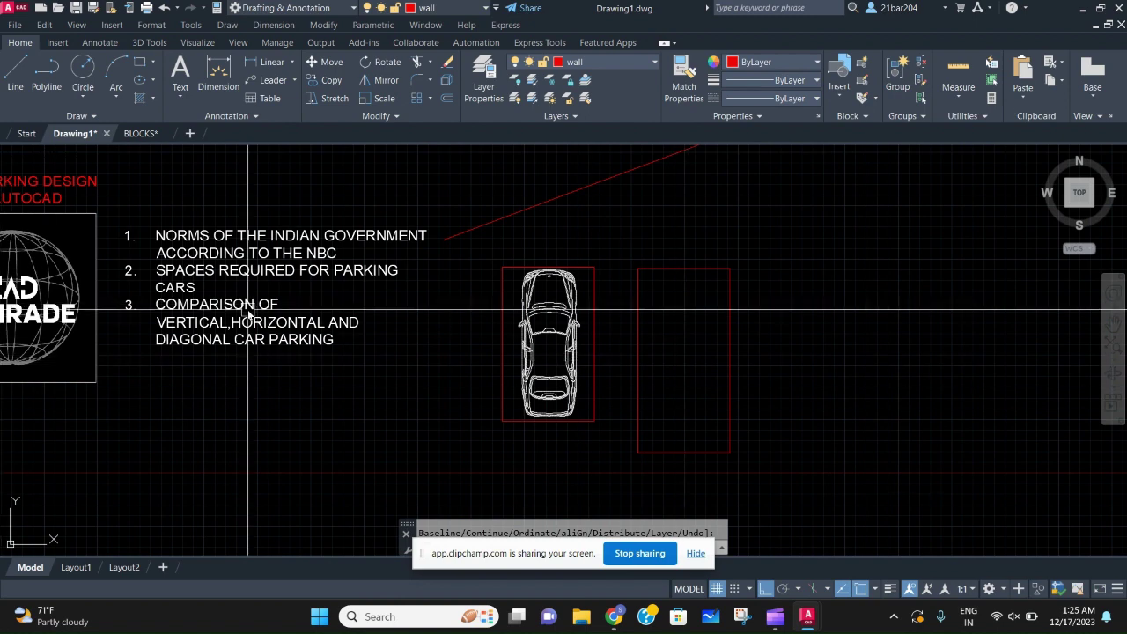
pyautogui.scroll(2, 207, 305)
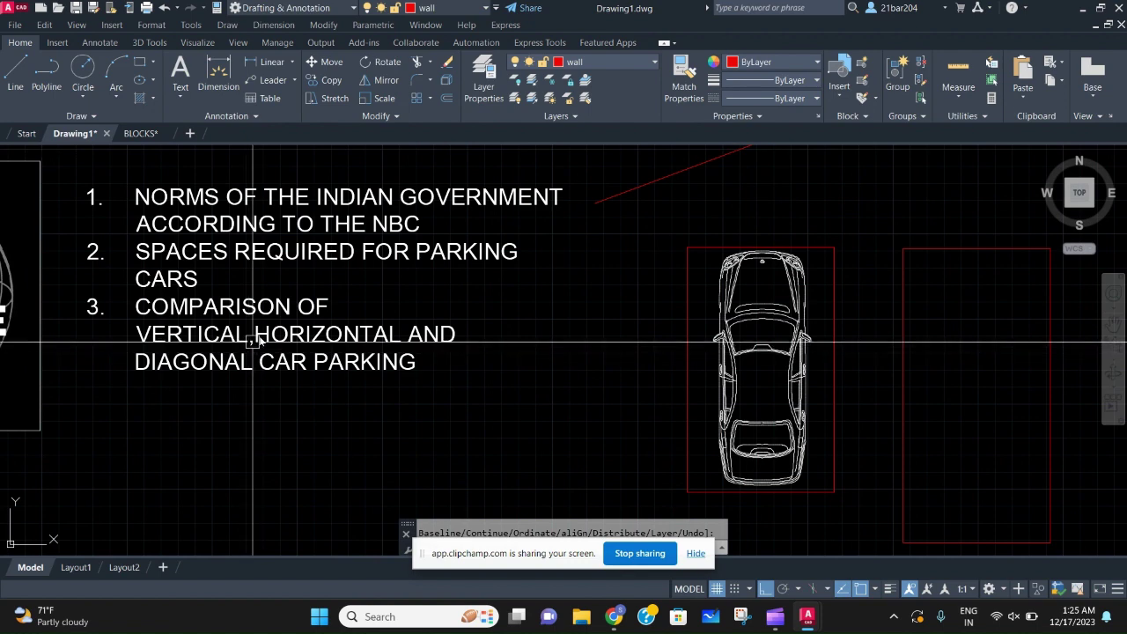
pyautogui.scroll(-1, 279, 327)
pyautogui.scroll(1, 265, 331)
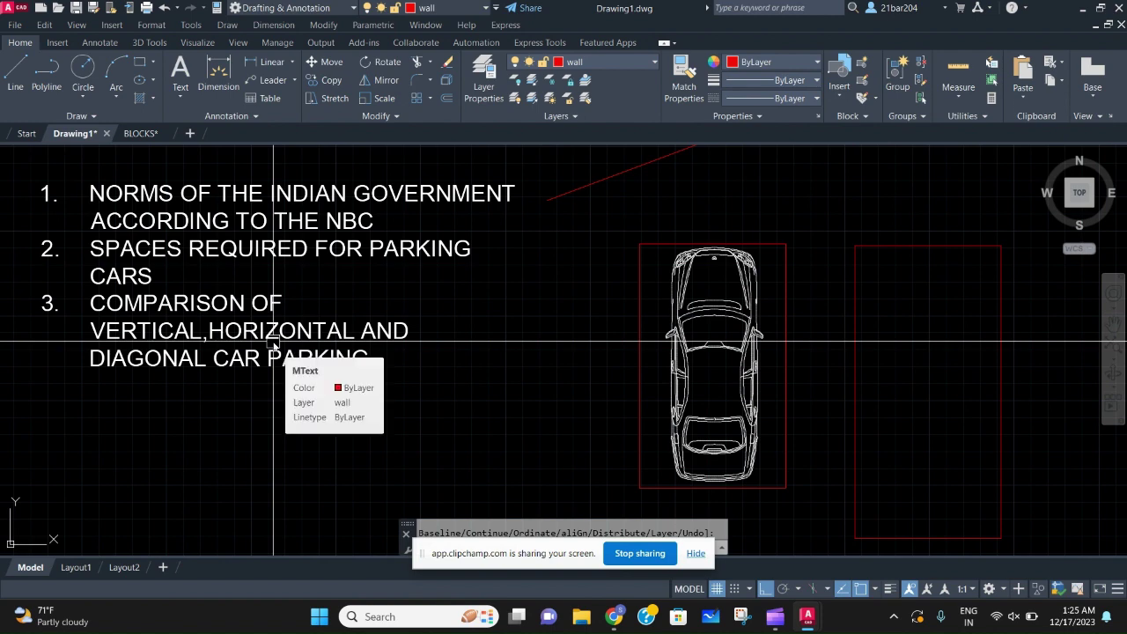
pyautogui.scroll(4, 197, 340)
pyautogui.scroll(-2, 302, 369)
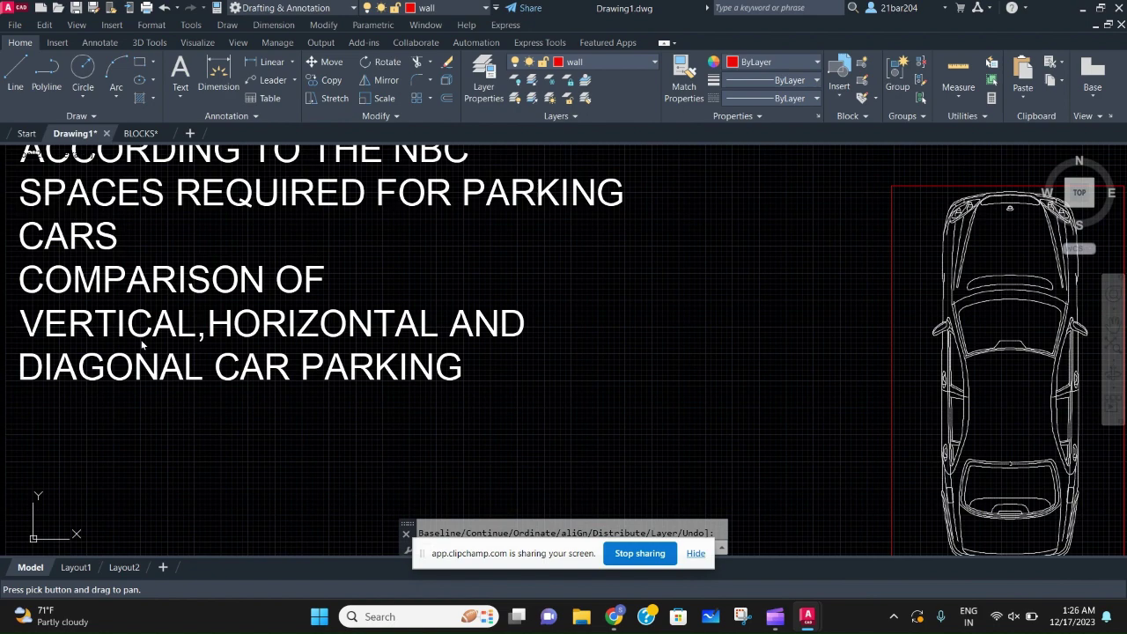
pyautogui.scroll(-1, 448, 341)
pyautogui.moveTo(304, 369); pyautogui.dragTo(399, 254, button='middle')
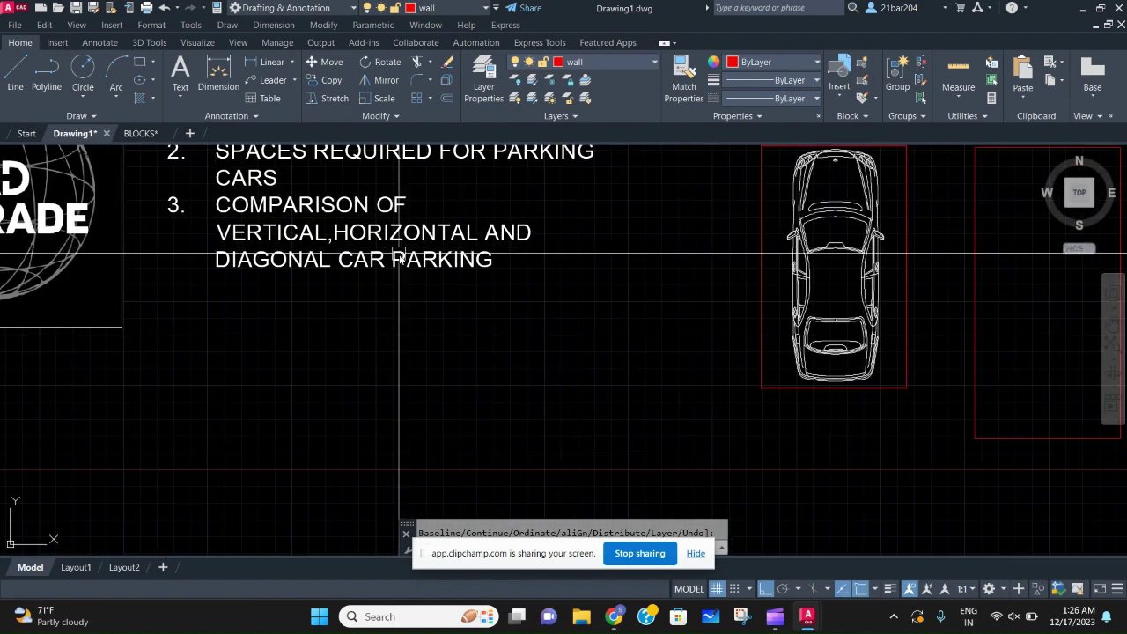
pyautogui.scroll(-2, 668, 368)
pyautogui.moveTo(668, 368); pyautogui.dragTo(577, 385, button='middle')
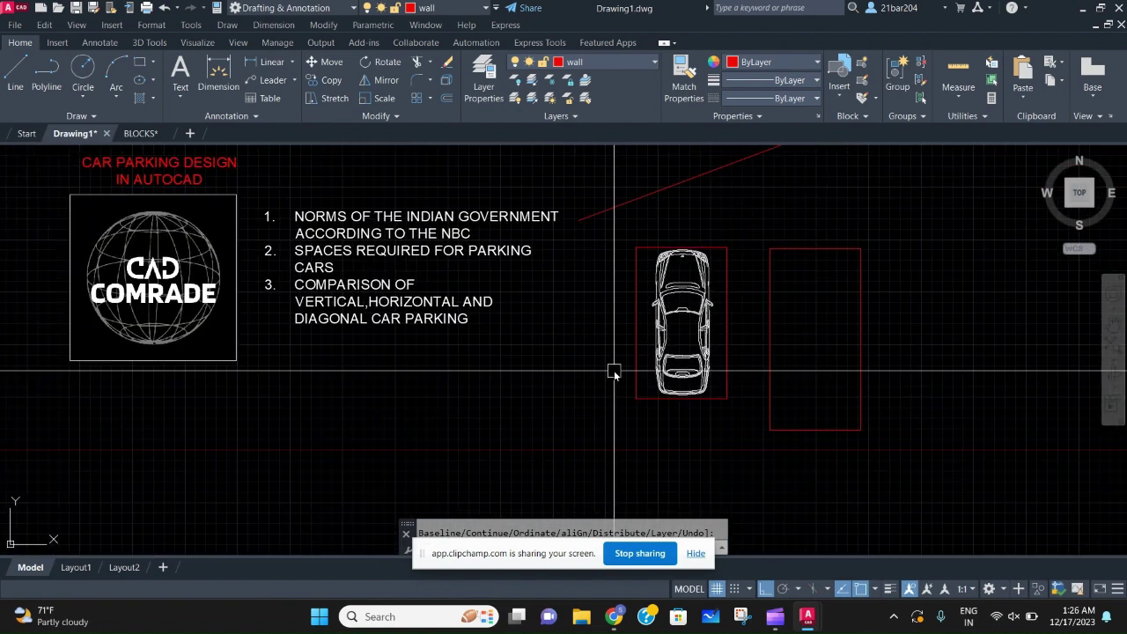
# - Select the 15' bay together with its car and define them as a block named CARV
pyautogui.press('Escape')
pyautogui.click(724, 400)
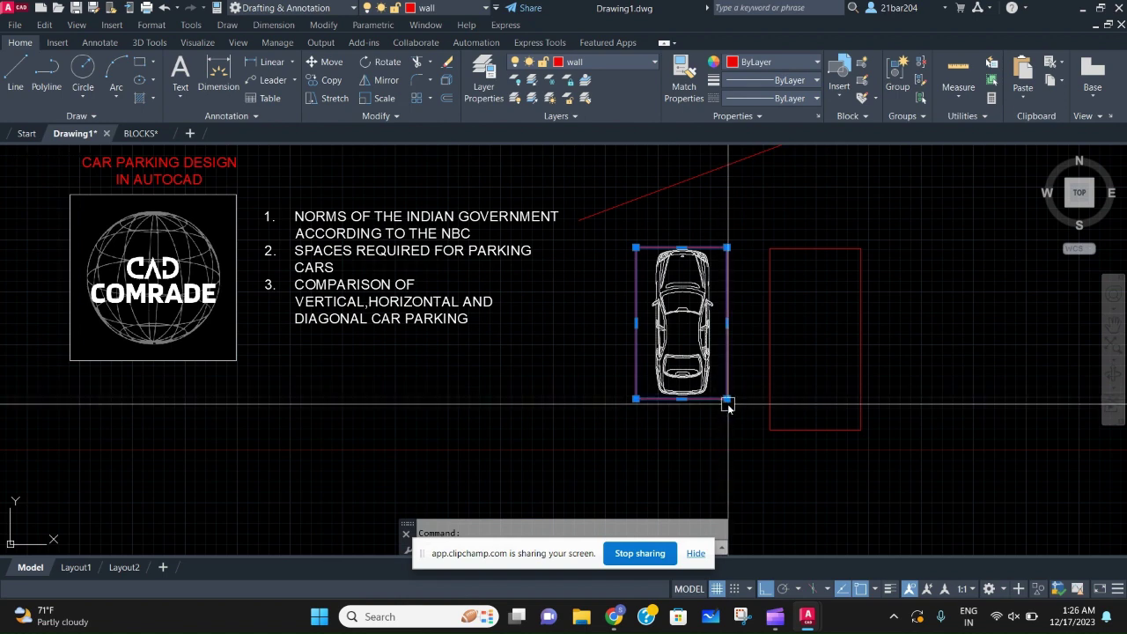
pyautogui.press('Escape')
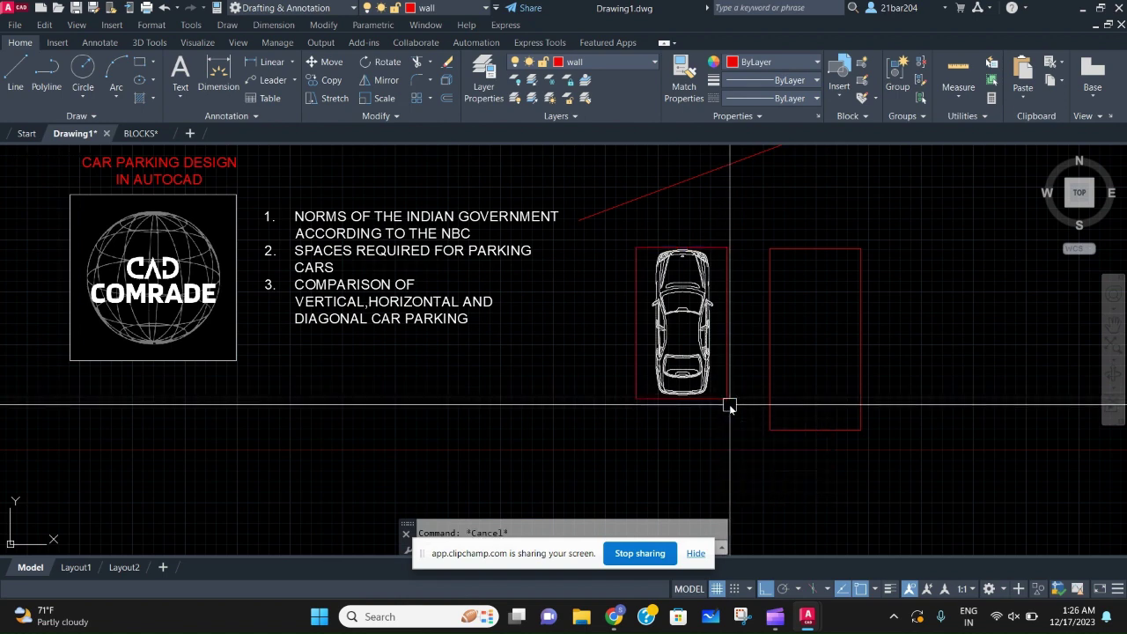
pyautogui.moveTo(738, 429)
pyautogui.mouseDown()
pyautogui.moveTo(611, 251)
pyautogui.moveTo(660, 406)
pyautogui.mouseUp()
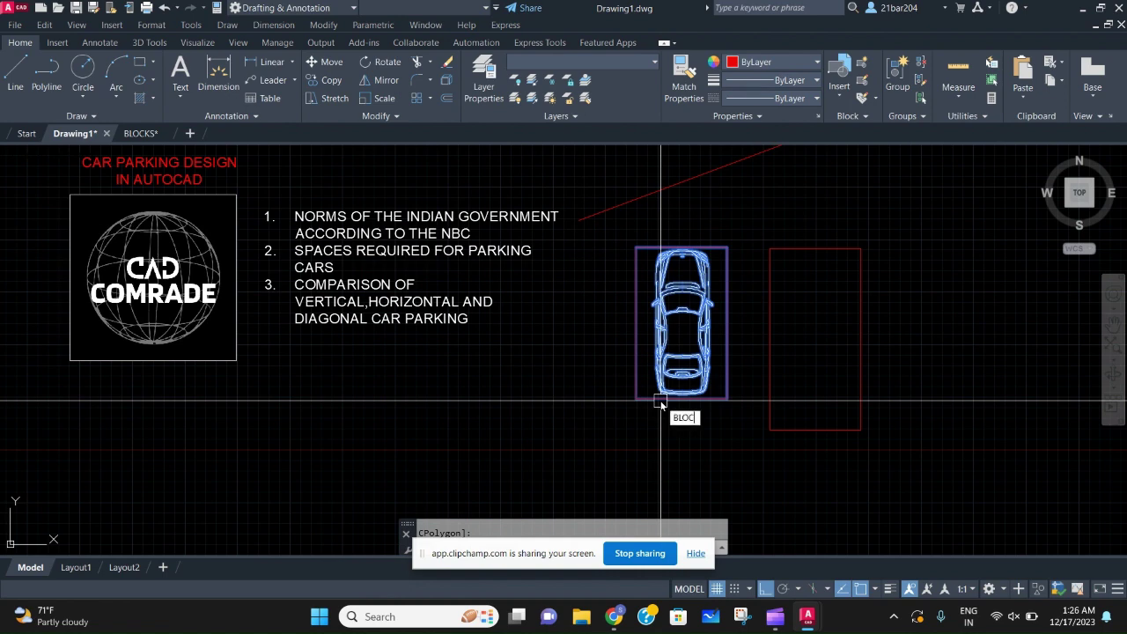
pyautogui.write('b')
pyautogui.press('Return')
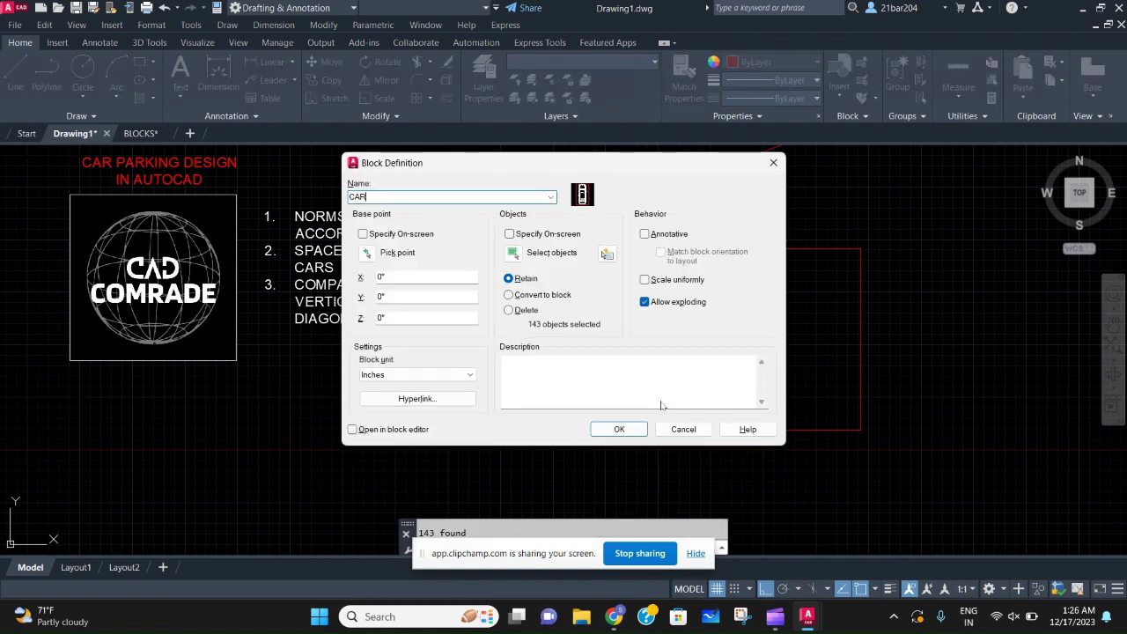
pyautogui.write('CARV')
pyautogui.press('Return')
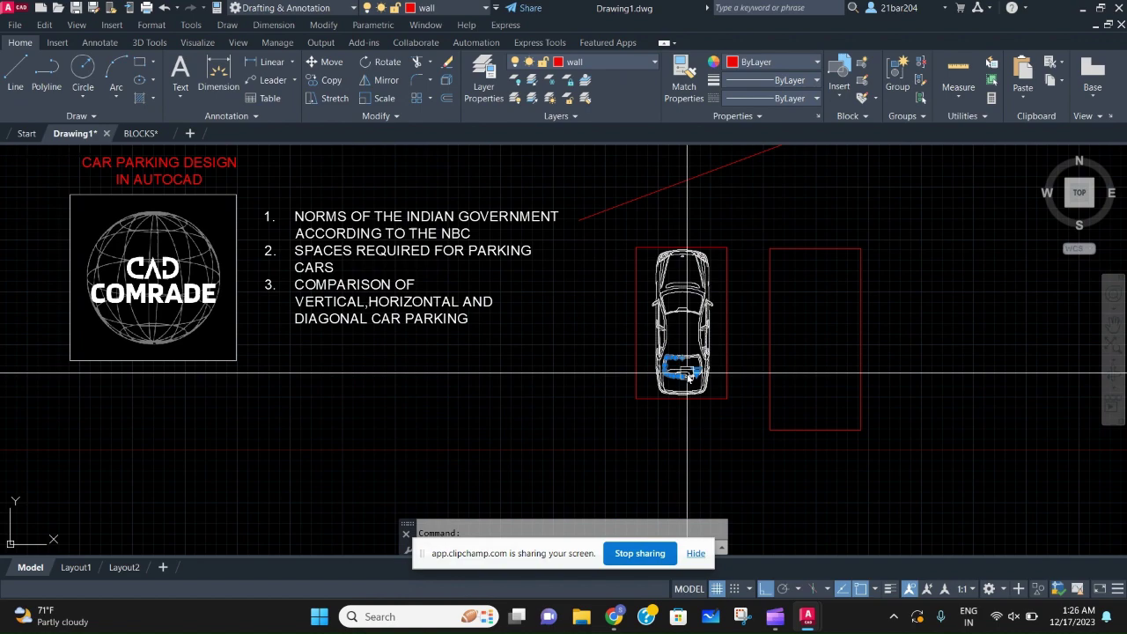
# - Copy the 15' bay with its car and paste the duplicate in the empty area below the original bays
pyautogui.click(742, 410)
pyautogui.click(642, 255)
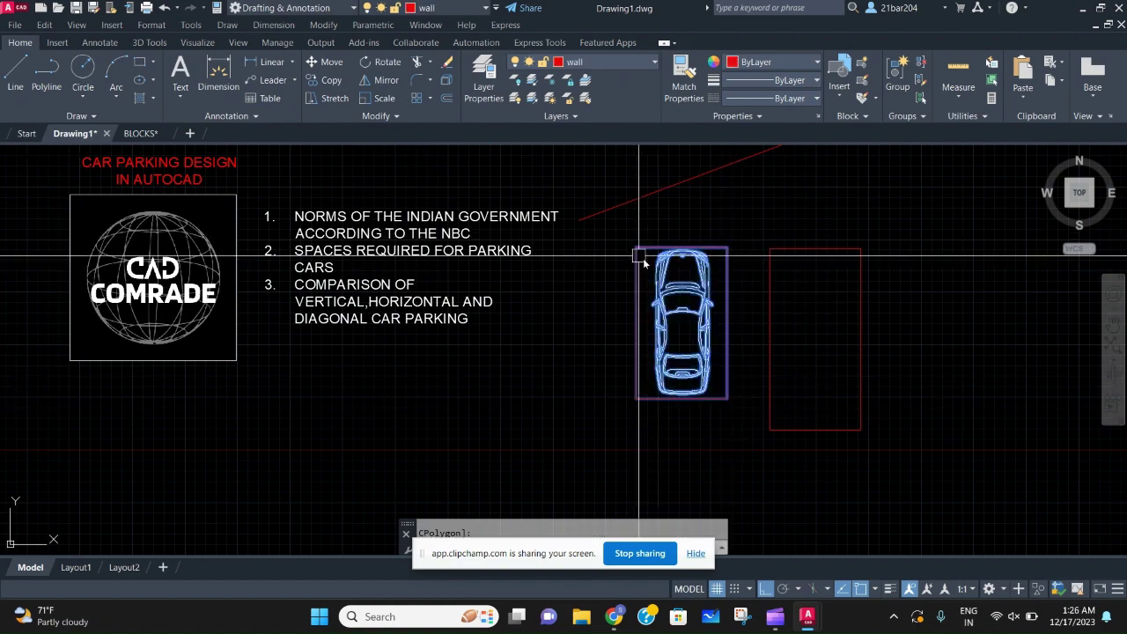
pyautogui.moveTo(642, 256); pyautogui.dragTo(598, 212, button='middle')
pyautogui.hotkey('ctrl', 'c')
pyautogui.hotkey('ctrl', 'v')
pyautogui.scroll(-1, 563, 308)
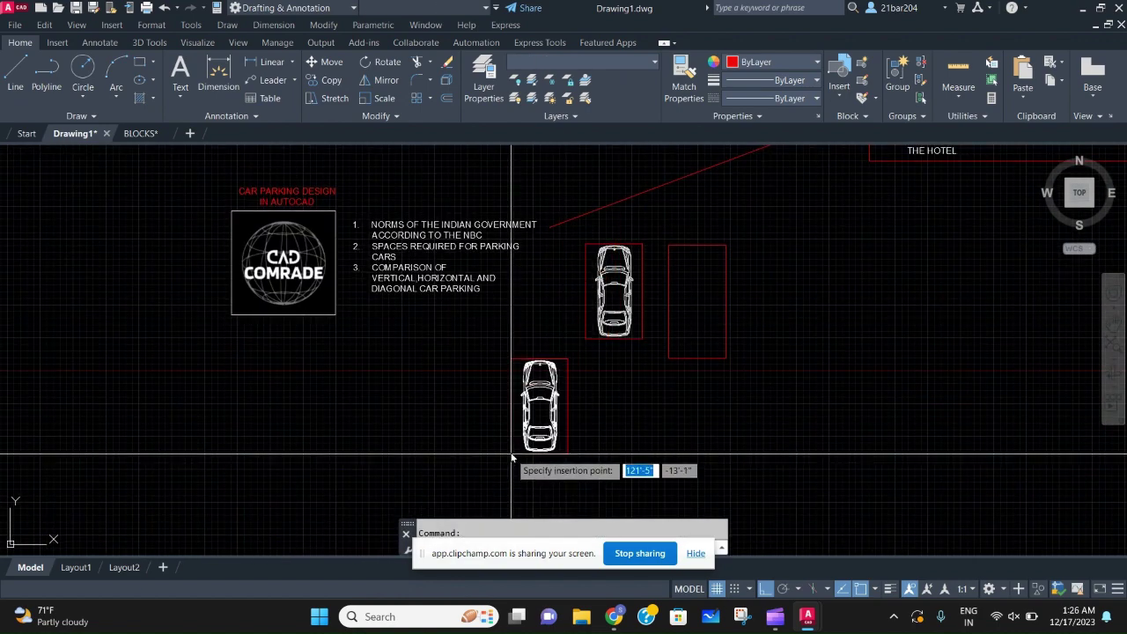
pyautogui.moveTo(513, 498); pyautogui.dragTo(498, 422, button='middle')
pyautogui.click(489, 433)
# - Copy the pasted bay with its car five times to the right to form a row of six vertical parking bays
pyautogui.click(584, 460)
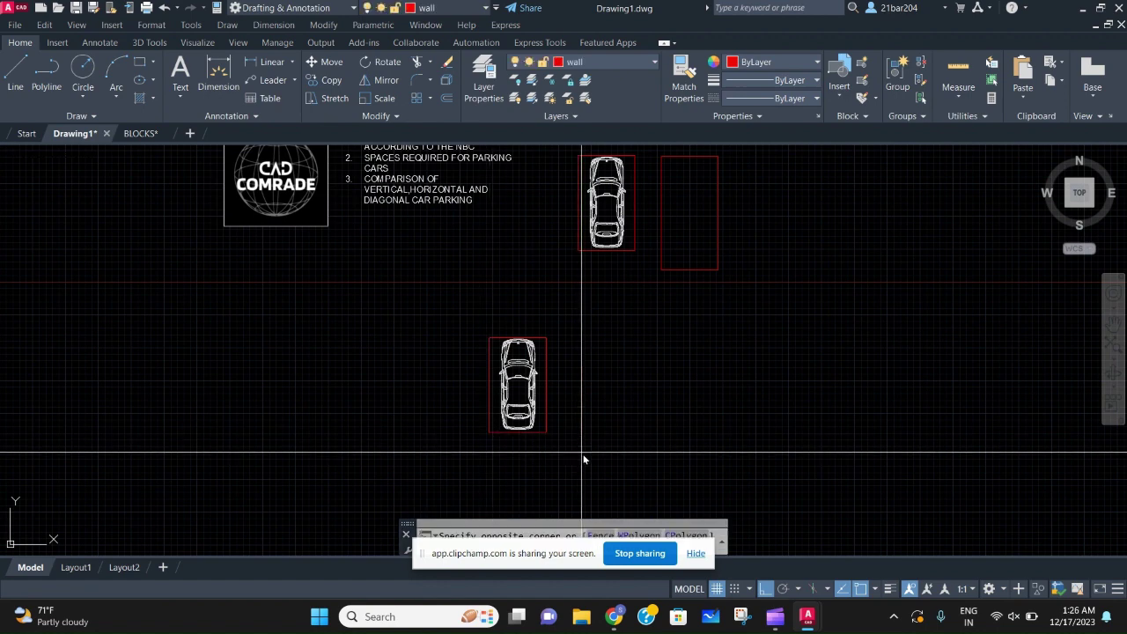
pyautogui.click(448, 290)
pyautogui.write('co')
pyautogui.press('Return')
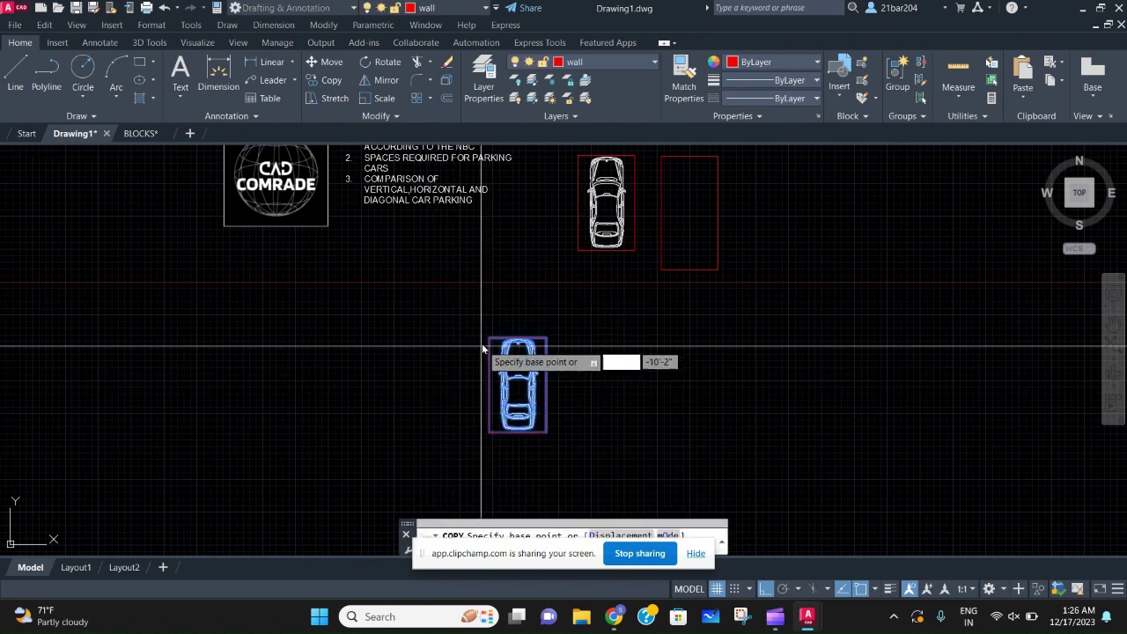
pyautogui.click(491, 342)
pyautogui.click(547, 344)
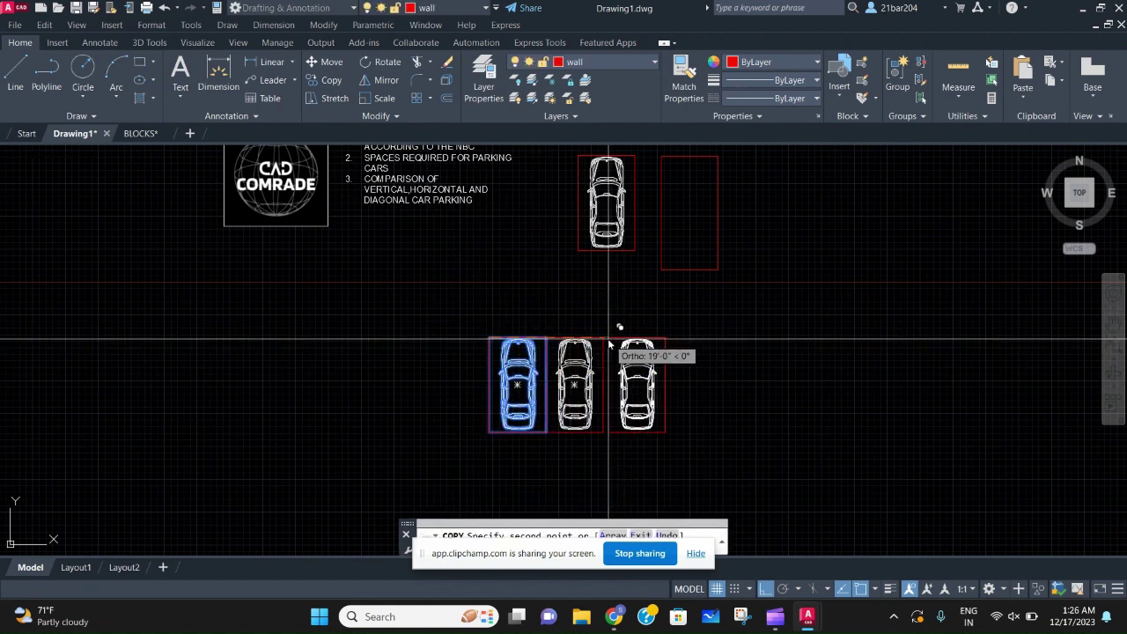
pyautogui.click(606, 344)
pyautogui.click(659, 342)
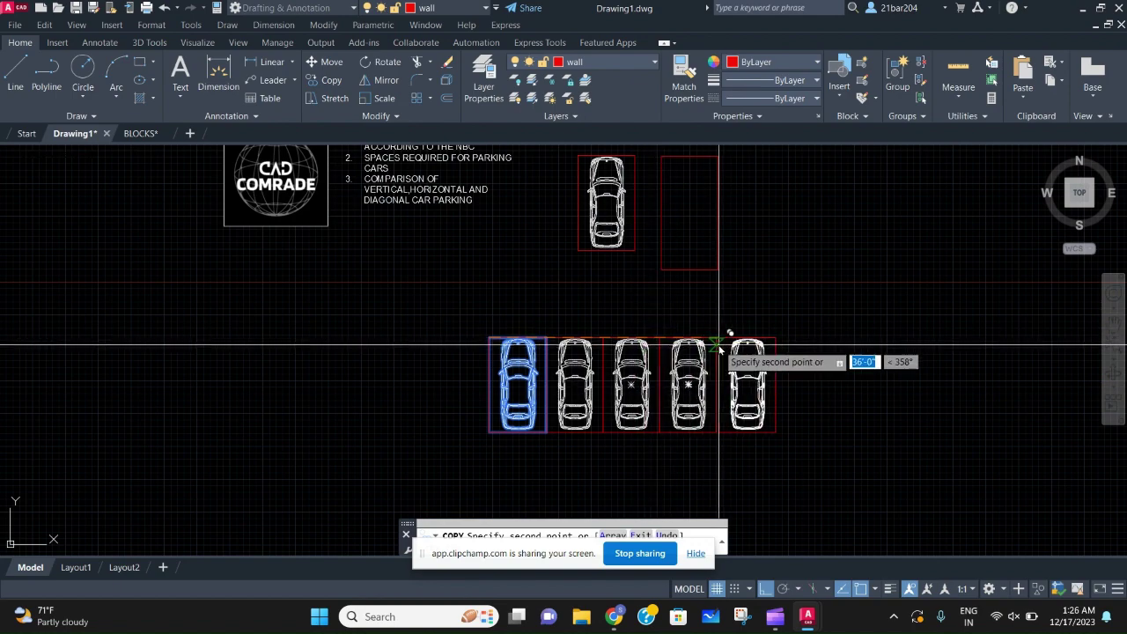
pyautogui.click(720, 341)
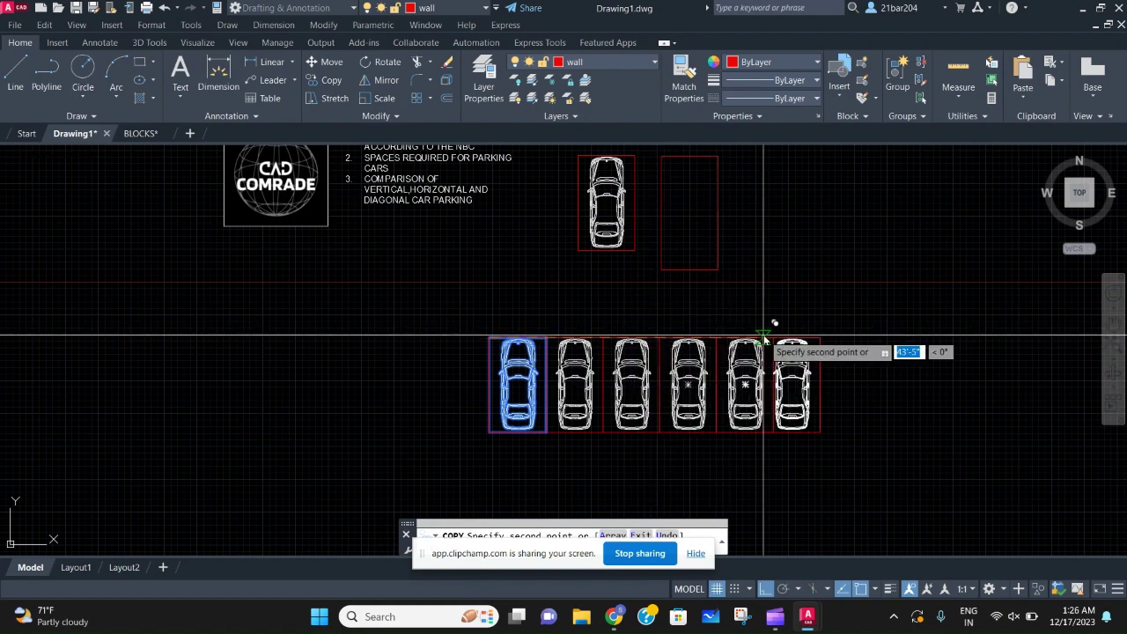
pyautogui.click(779, 328)
pyautogui.press('Escape')
# - Try to move the sixth bay and its car so that its upper-left corner meets the fifth bay's upper-right corner
pyautogui.scroll(-2, 783, 339)
pyautogui.scroll(3, 784, 351)
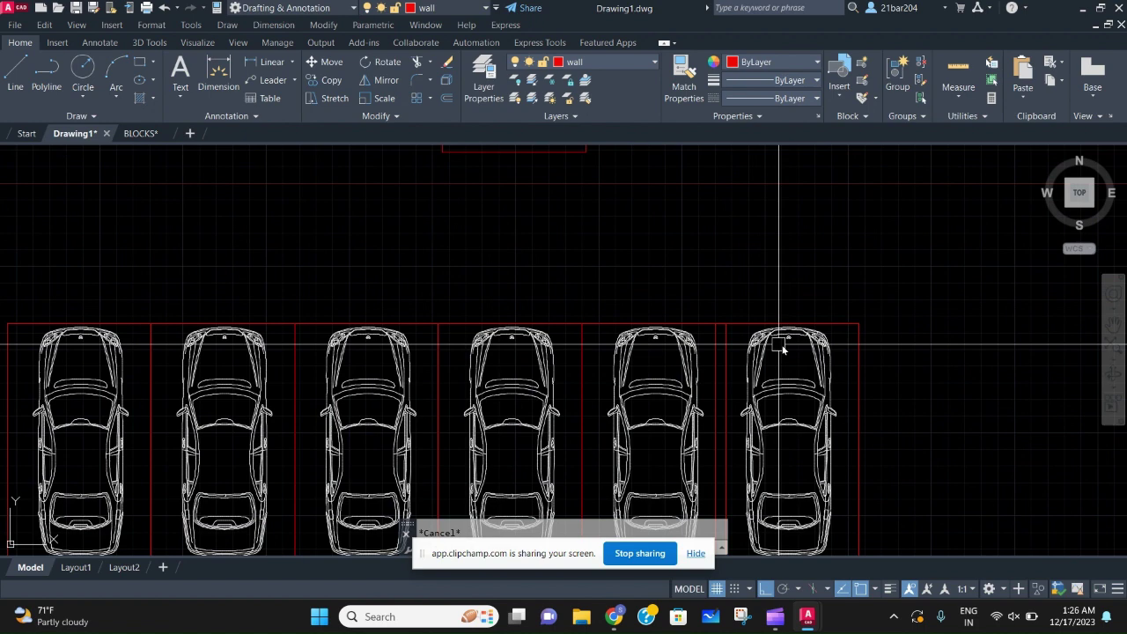
pyautogui.scroll(-1, 843, 372)
pyautogui.moveTo(843, 372); pyautogui.dragTo(757, 227, button='middle')
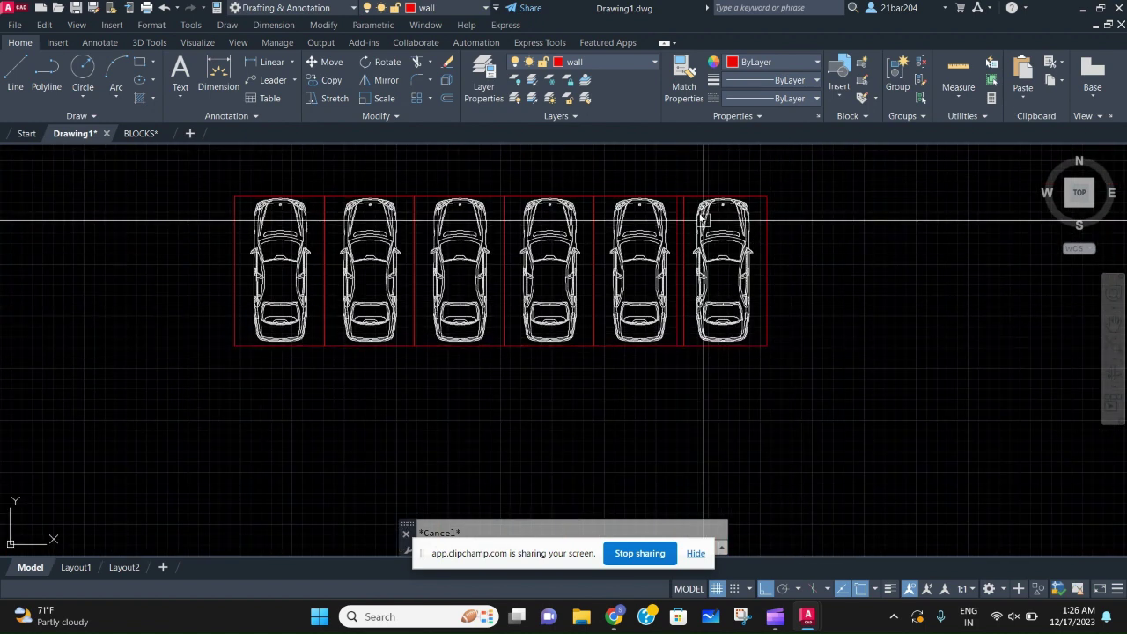
pyautogui.click(675, 177)
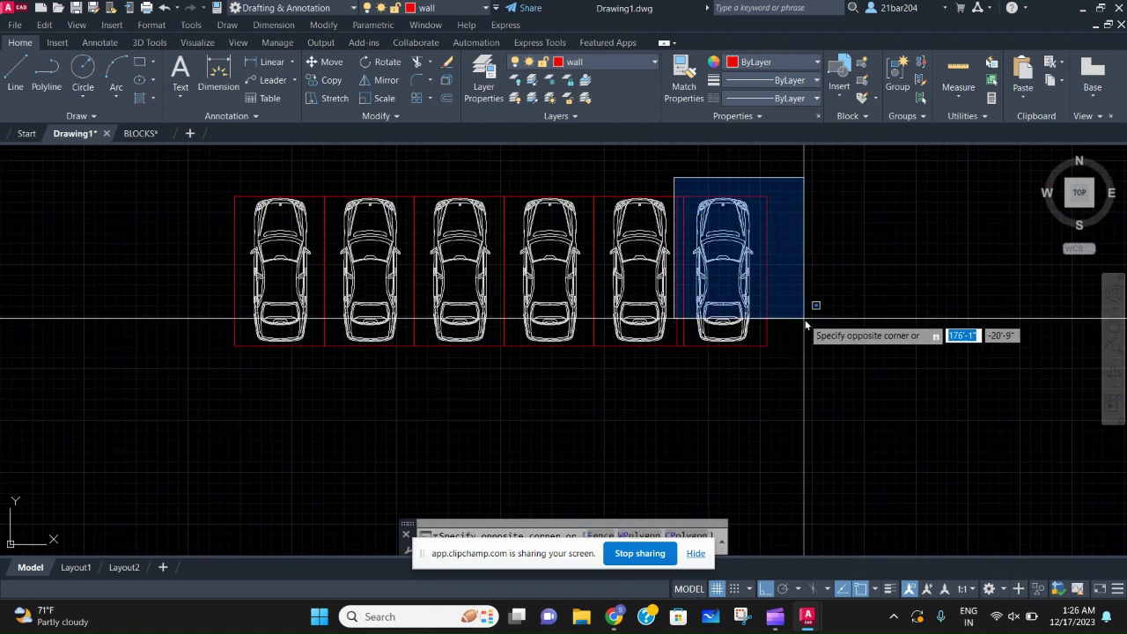
pyautogui.click(797, 352)
pyautogui.write('m')
pyautogui.press('Return')
pyautogui.click(678, 197)
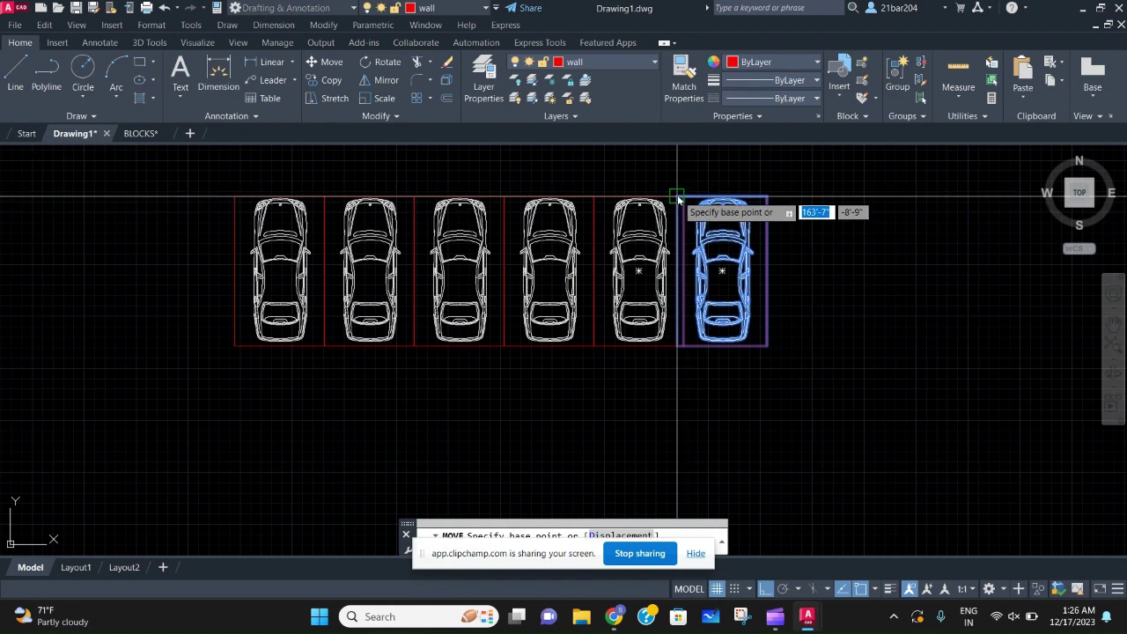
pyautogui.click(685, 198)
pyautogui.scroll(2, 731, 231)
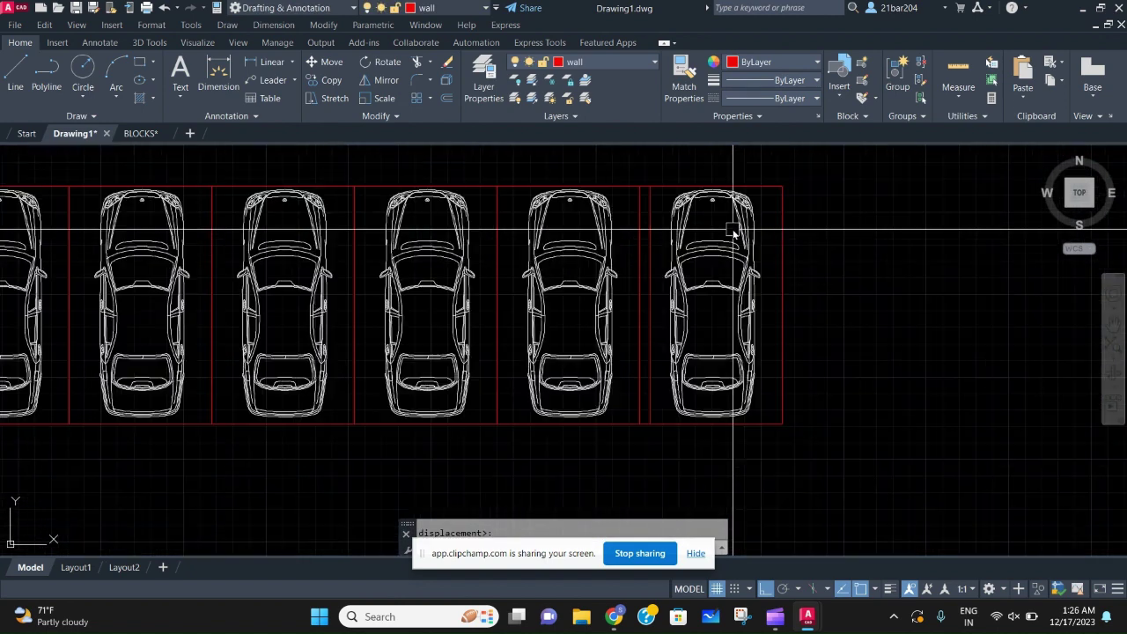
pyautogui.click(833, 432)
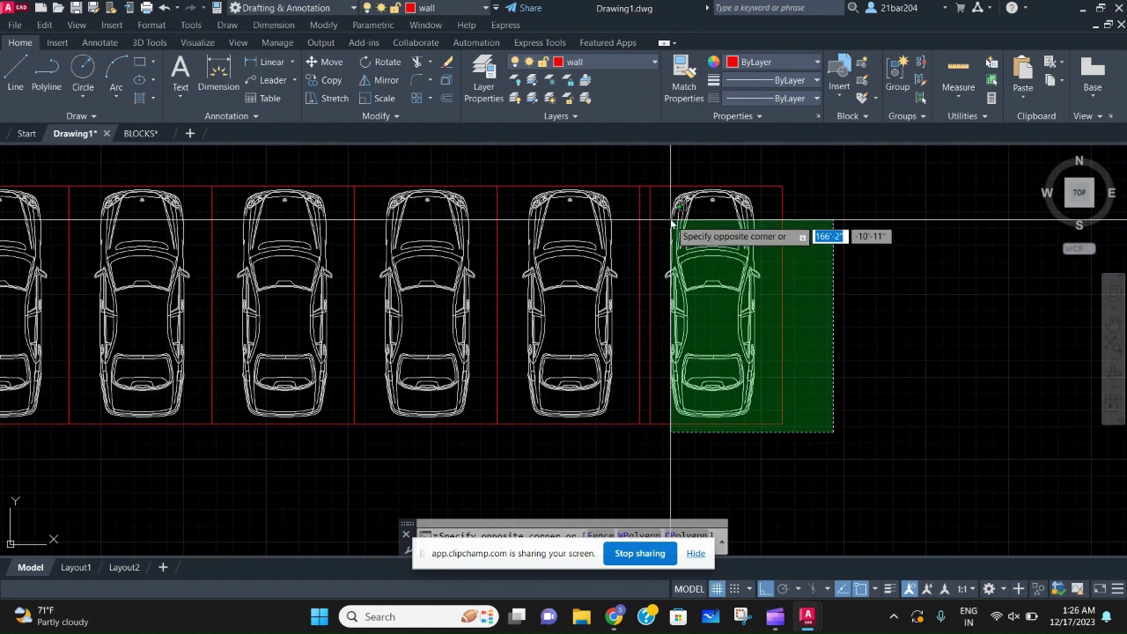
pyautogui.click(631, 181)
pyautogui.click(626, 424)
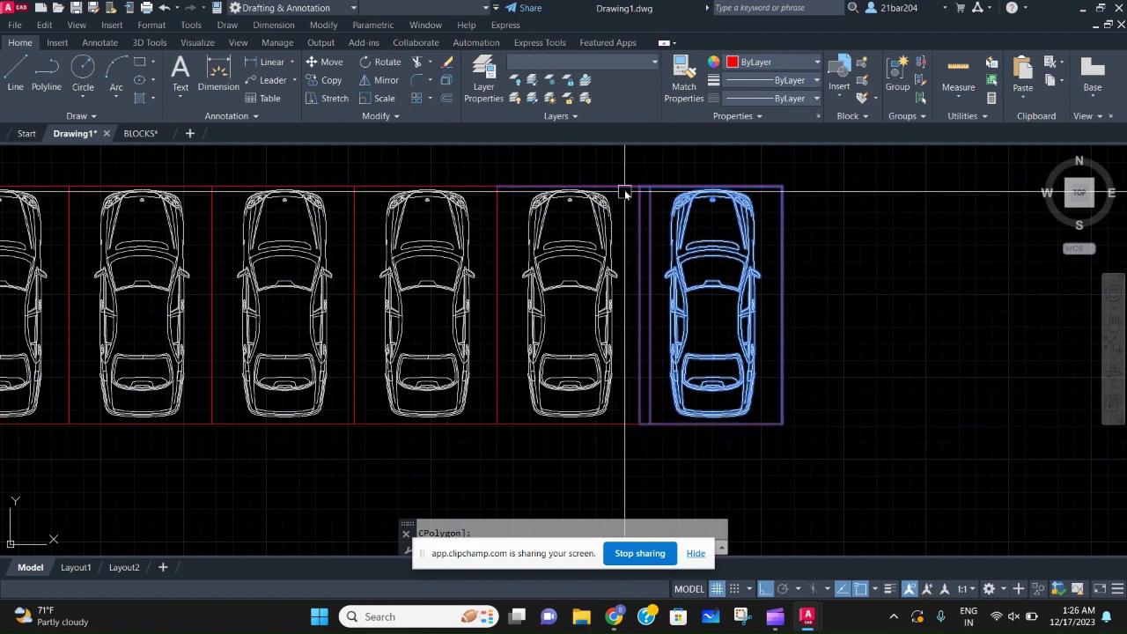
pyautogui.press('Escape')
pyautogui.scroll(-3, 634, 209)
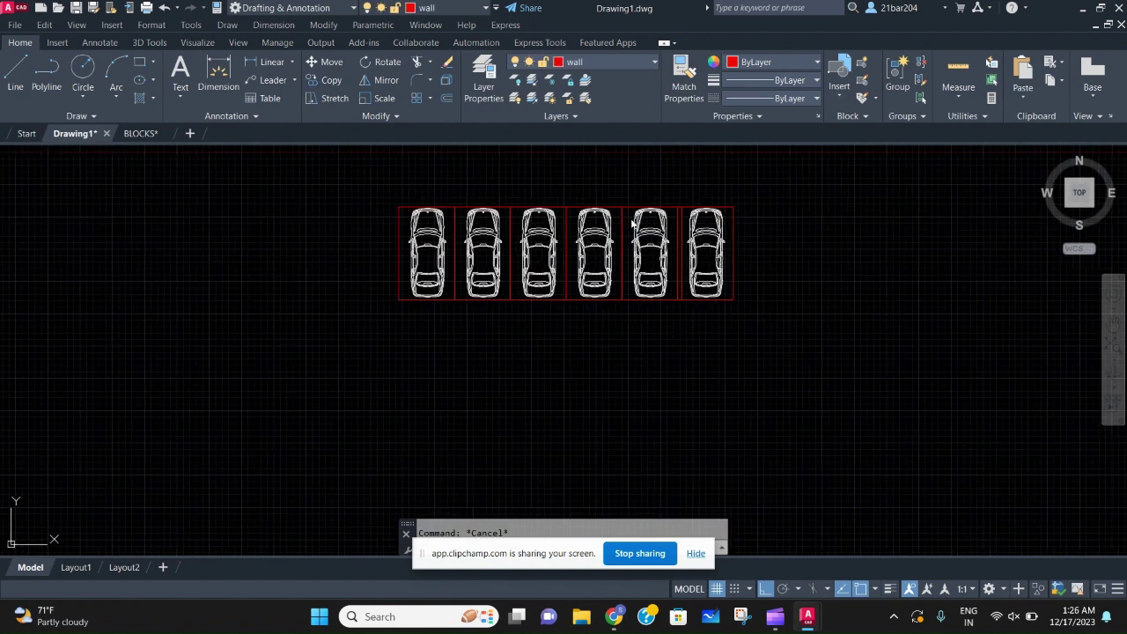
# - Delete the last two bays and their cars, leaving a row of four vertical parking bays
pyautogui.scroll(1, 755, 334)
pyautogui.click(757, 336)
pyautogui.click(674, 181)
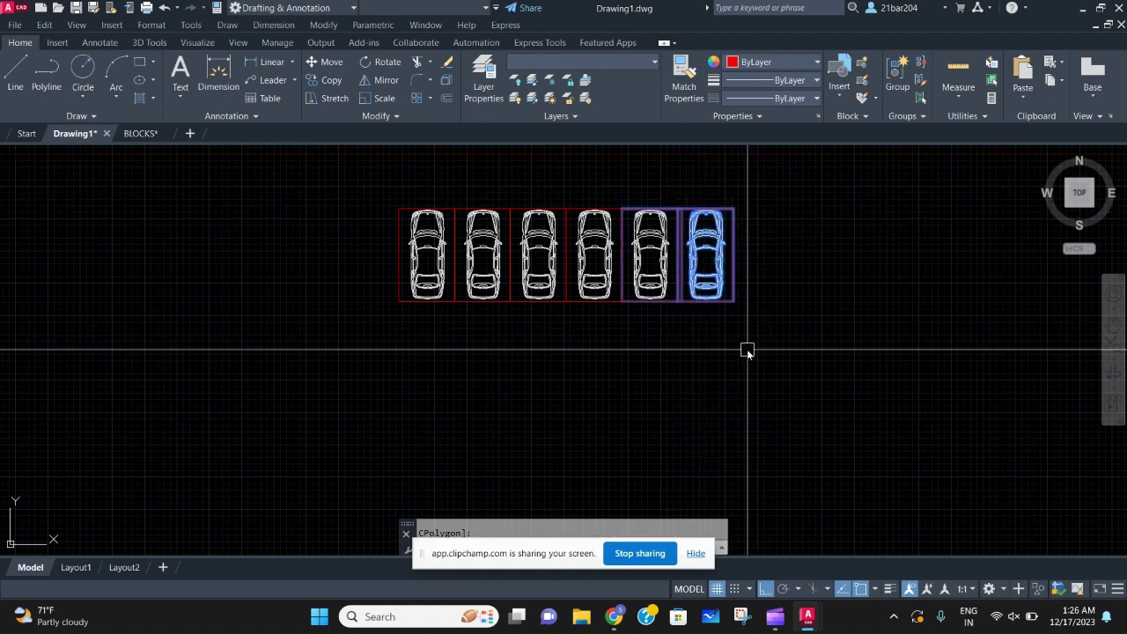
pyautogui.press('Delete')
pyautogui.click(748, 351)
pyautogui.click(636, 192)
pyautogui.press('Delete')
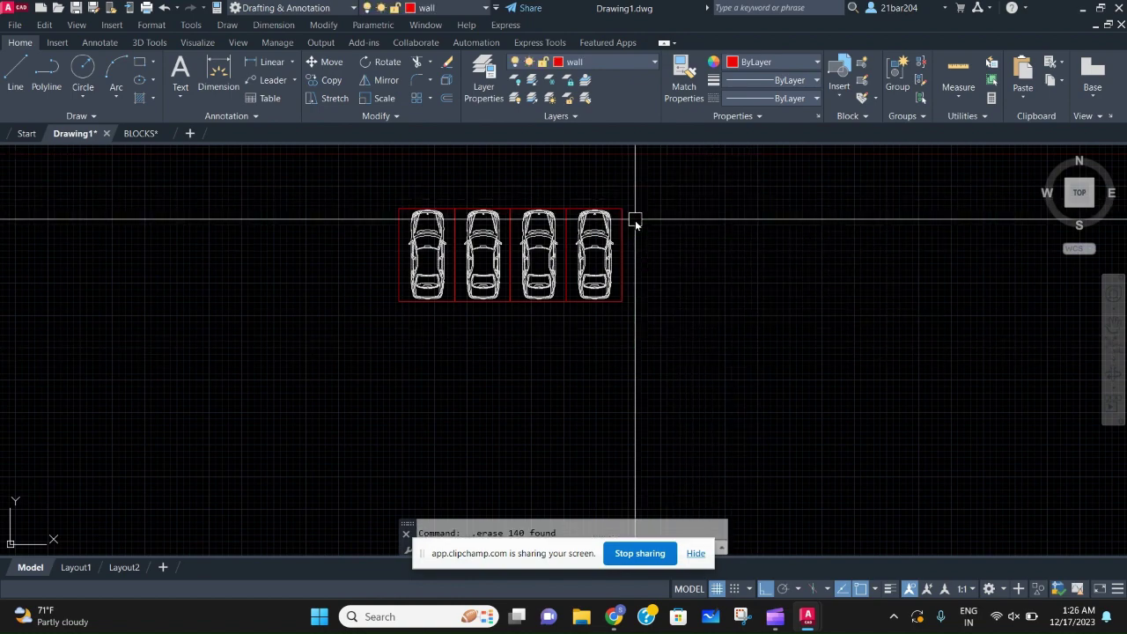
# - Dimension the overall width of the four-bay row, placing the dimension line just above the bays
pyautogui.scroll(-2, 636, 221)
pyautogui.scroll(2, 622, 331)
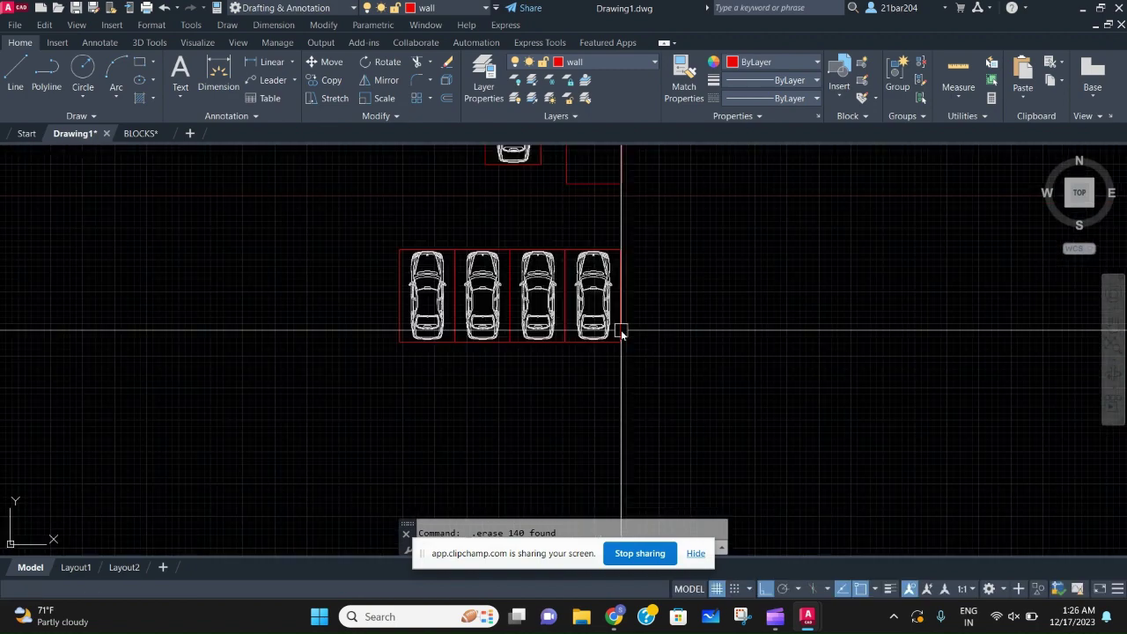
pyautogui.scroll(-2, 623, 335)
pyautogui.scroll(1, 410, 221)
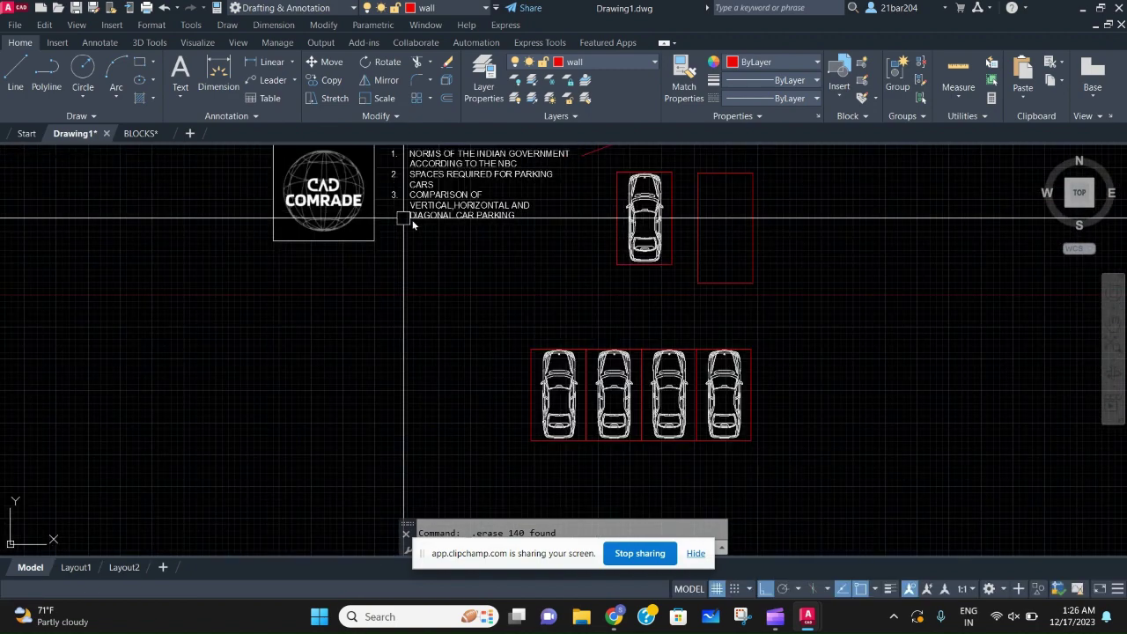
pyautogui.scroll(1, 536, 306)
pyautogui.moveTo(536, 307); pyautogui.dragTo(528, 296, button='middle')
pyautogui.write('DIM')
pyautogui.press('Return')
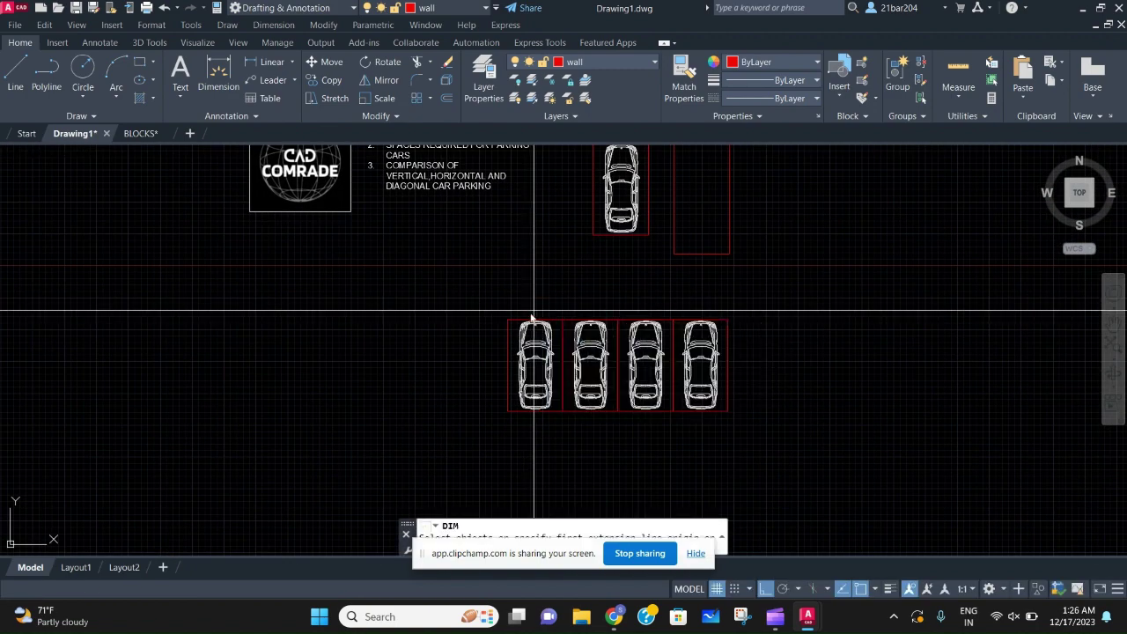
pyautogui.click(508, 320)
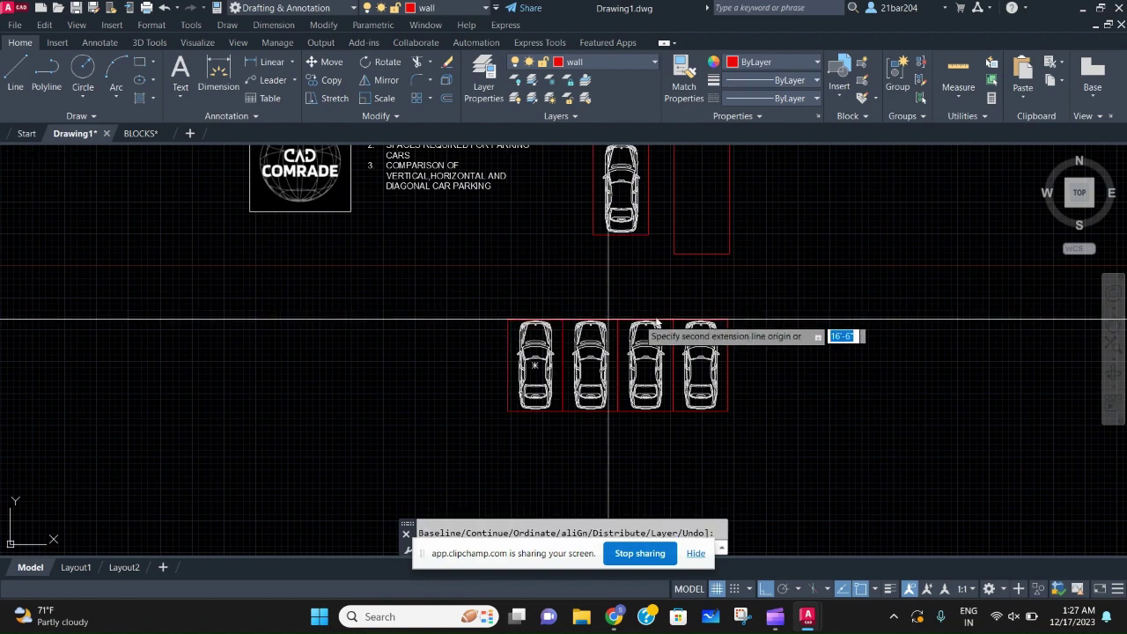
pyautogui.click(728, 320)
pyautogui.click(702, 307)
pyautogui.scroll(-2, 430, 319)
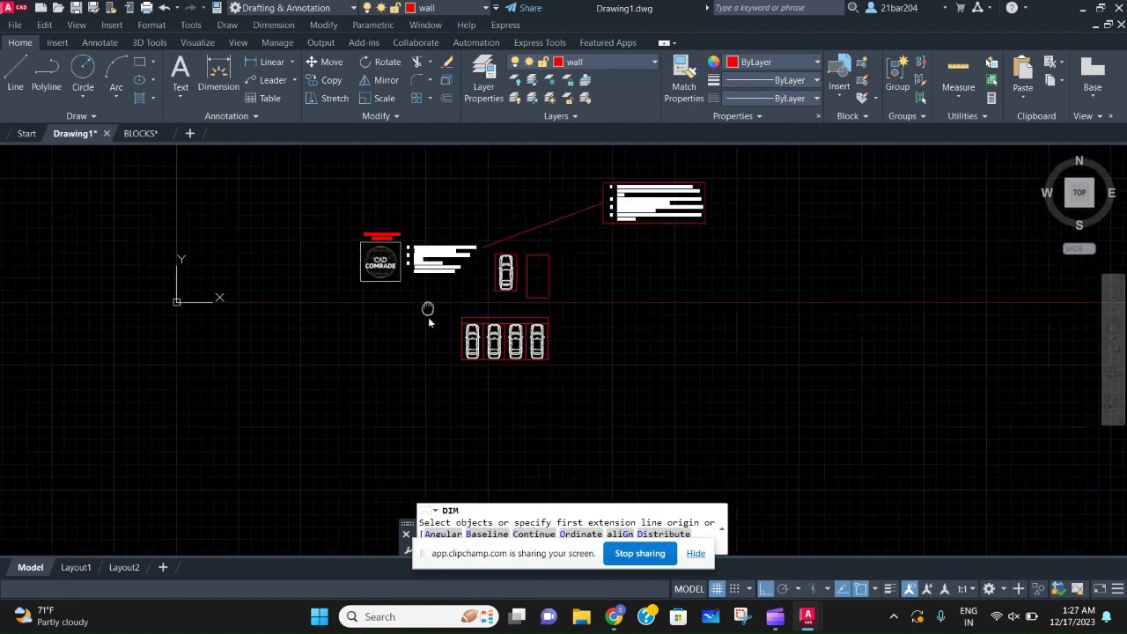
pyautogui.click(672, 71)
pyautogui.scroll(-2, 362, 218)
pyautogui.moveTo(305, 185); pyautogui.dragTo(357, 241, button='middle')
pyautogui.scroll(7, 359, 239)
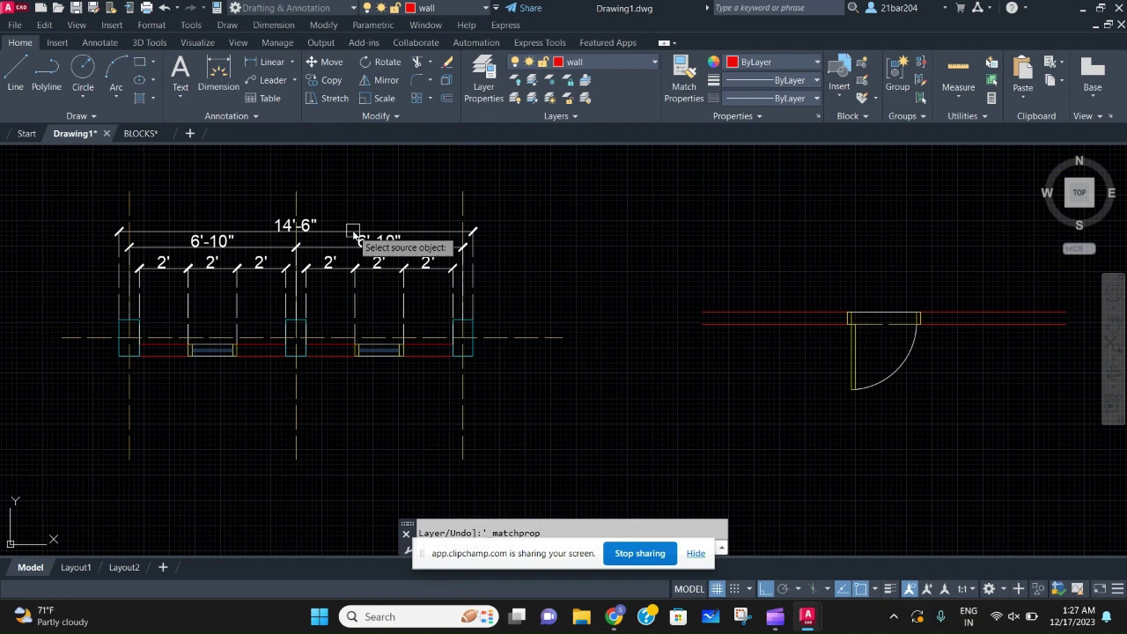
pyautogui.click(354, 232)
pyautogui.scroll(-3, 440, 253)
pyautogui.scroll(-2, 499, 269)
pyautogui.moveTo(703, 377); pyautogui.dragTo(372, 254, button='middle')
pyautogui.moveTo(296, 174); pyautogui.dragTo(358, 219, button='middle')
pyautogui.press('Escape')
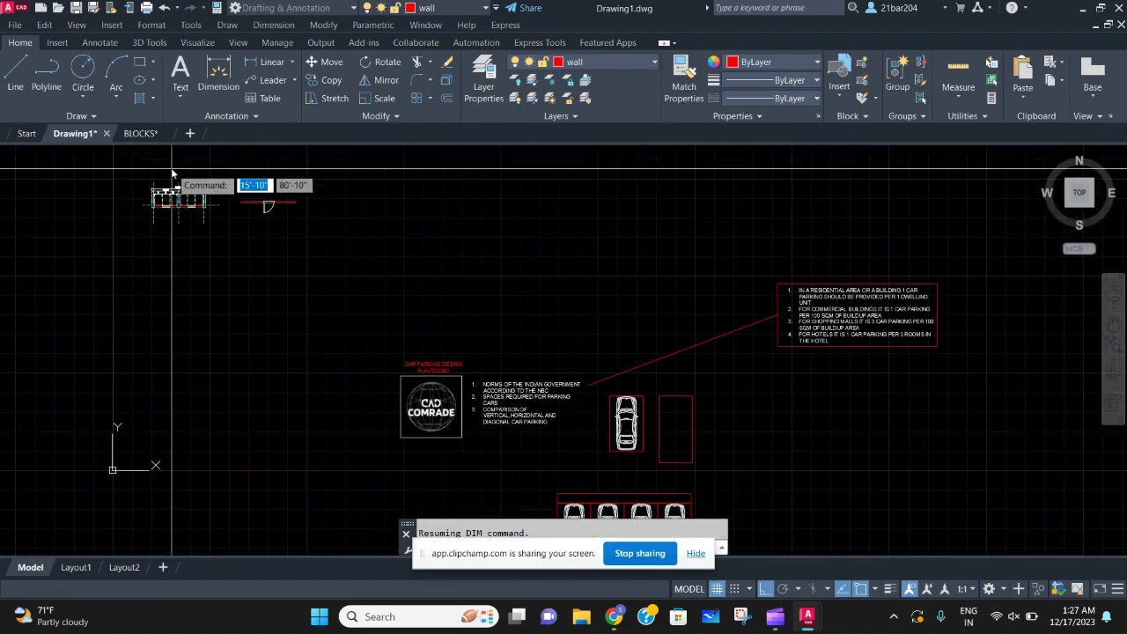
# - Match the properties of the 14'-6" dimension above the wall-and-window drawing onto the row's overall width dimension
pyautogui.scroll(8, 176, 181)
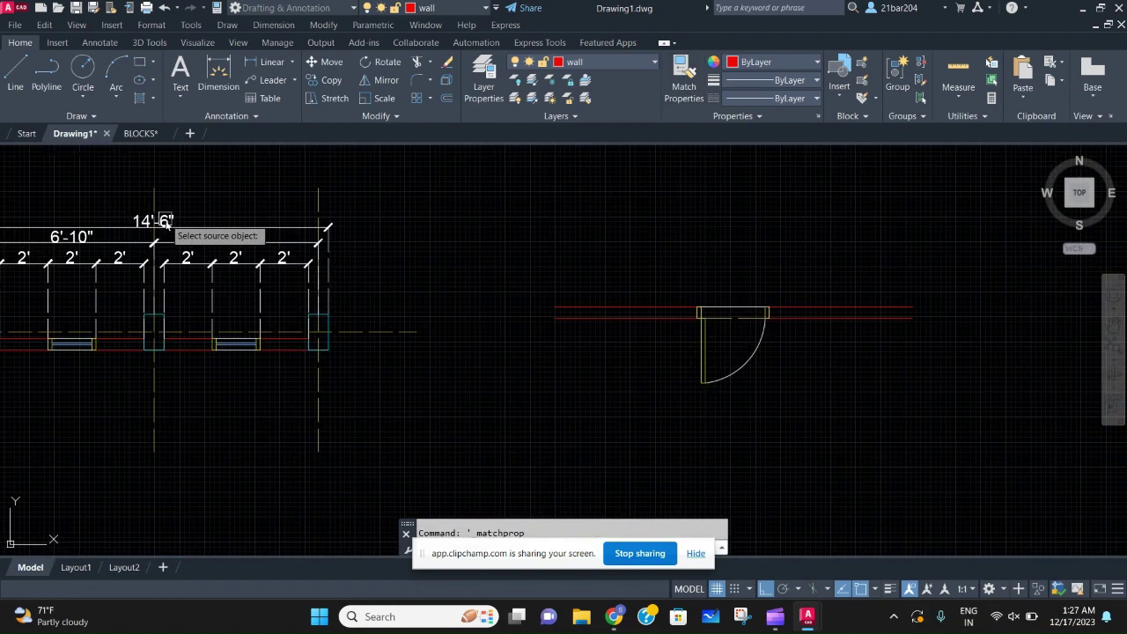
pyautogui.scroll(-6, 267, 208)
pyautogui.scroll(2, 538, 385)
pyautogui.scroll(5, 468, 314)
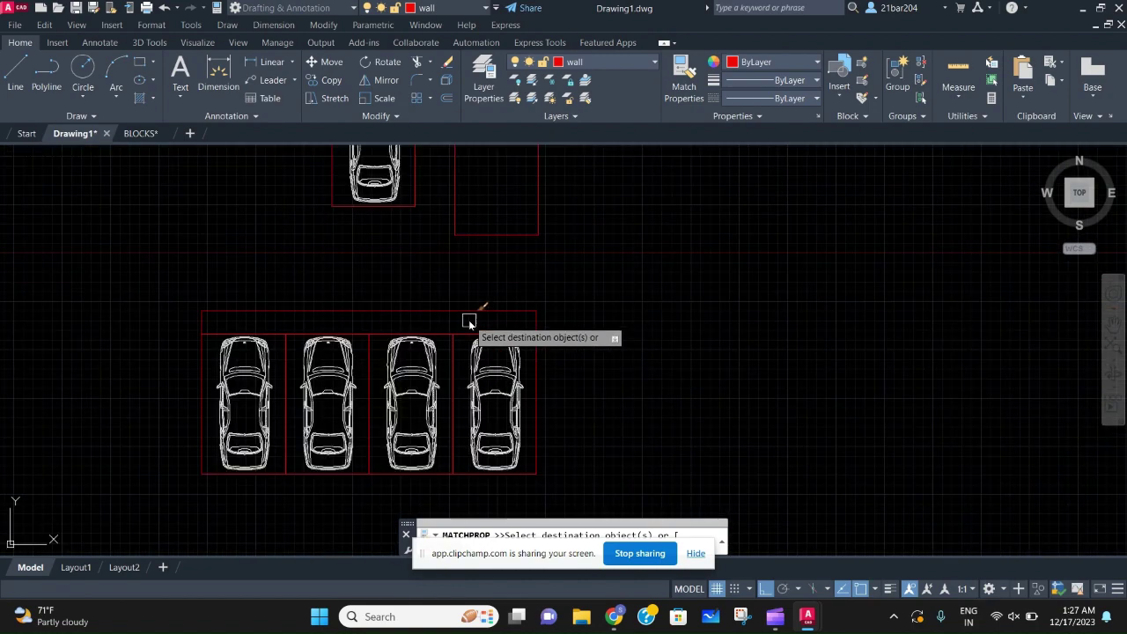
pyautogui.moveTo(353, 322); pyautogui.dragTo(393, 304, button='middle')
pyautogui.press('Escape')
# - Dimension the vertical length of the first bay, placing the dimension line just outside its left edge
pyautogui.scroll(1, 362, 339)
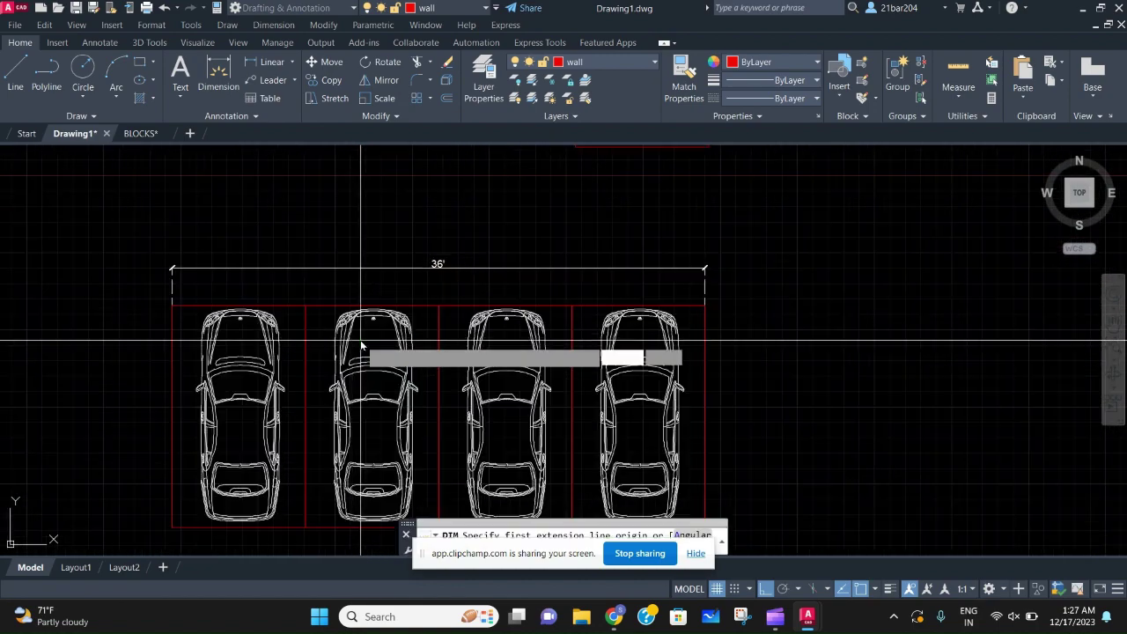
pyautogui.moveTo(251, 324); pyautogui.dragTo(335, 288, button='middle')
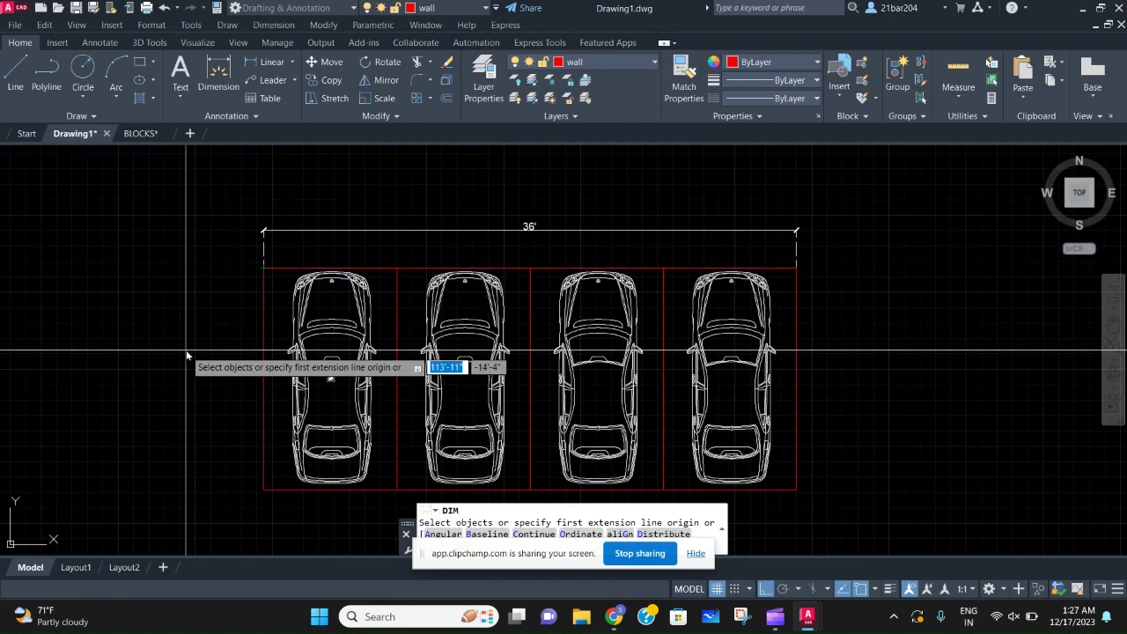
pyautogui.click(263, 342)
pyautogui.click(231, 342)
pyautogui.press('Escape')
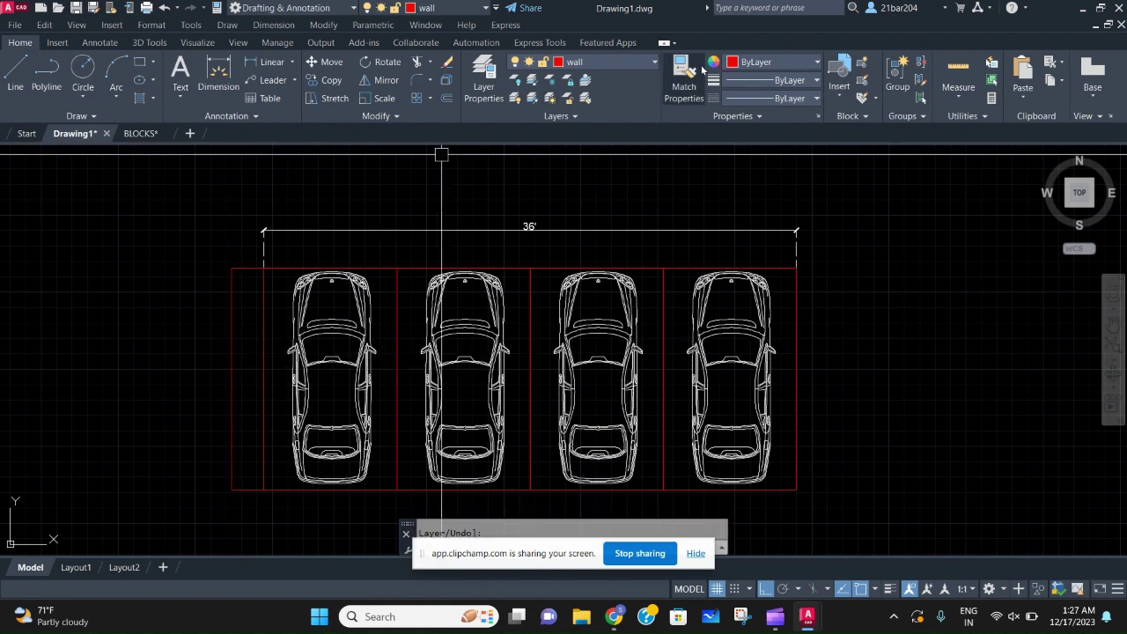
# - Match the properties of the row's width dimension onto the bay-length dimension
pyautogui.click(701, 69)
pyautogui.click(512, 232)
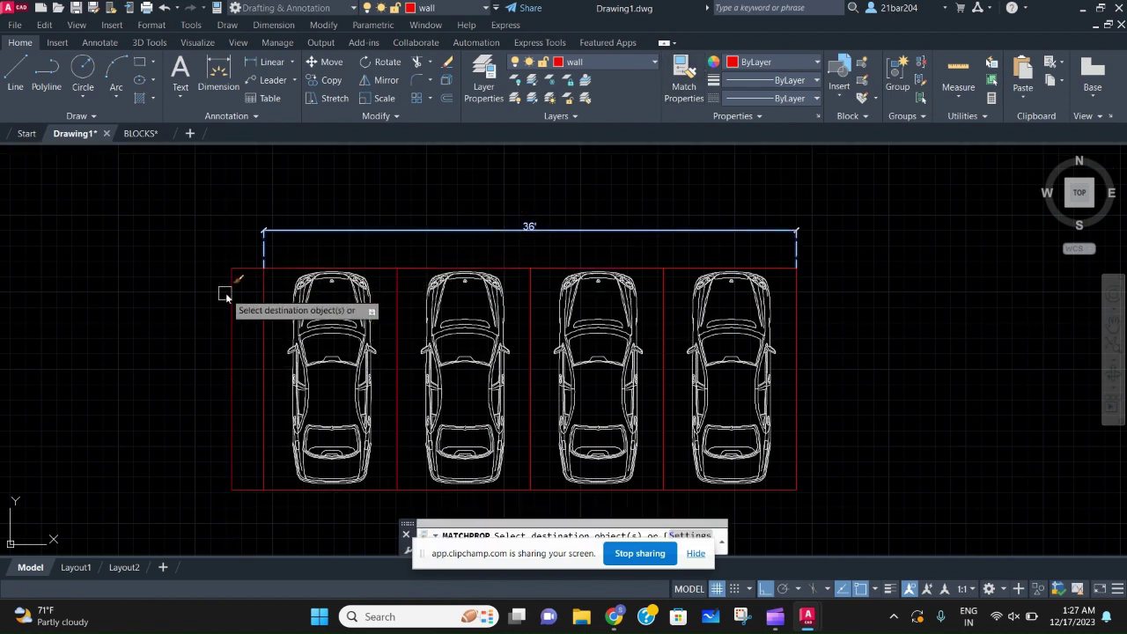
pyautogui.press('Escape')
# - Examine the dimensioned row of four vertical parking bays and its overall width and bay length
pyautogui.scroll(-2, 185, 361)
pyautogui.scroll(-2, 627, 343)
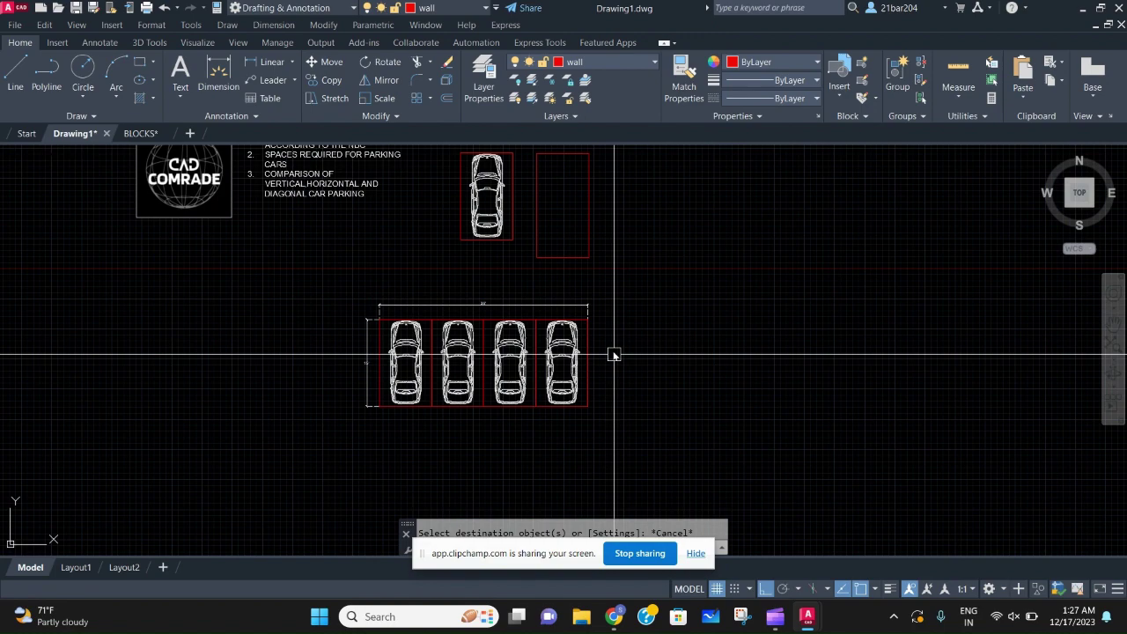
pyautogui.scroll(3, 529, 357)
pyautogui.moveTo(498, 360); pyautogui.dragTo(584, 251, button='middle')
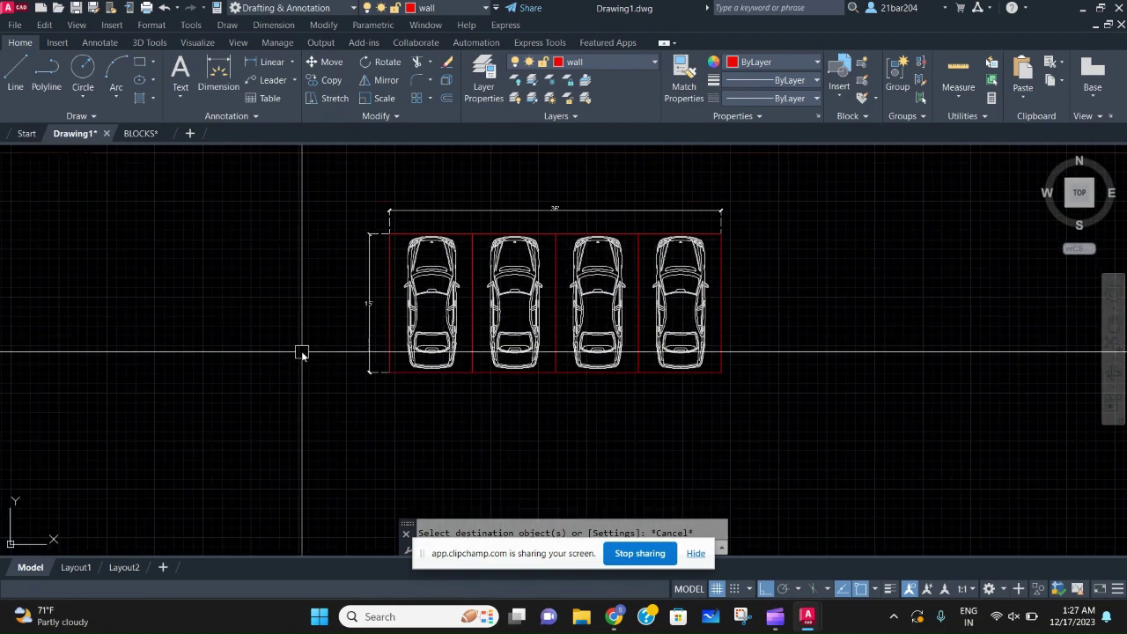
pyautogui.scroll(1, 437, 293)
pyautogui.scroll(-2, 427, 311)
pyautogui.scroll(1, 693, 284)
pyautogui.moveTo(554, 354); pyautogui.dragTo(656, 379, button='middle')
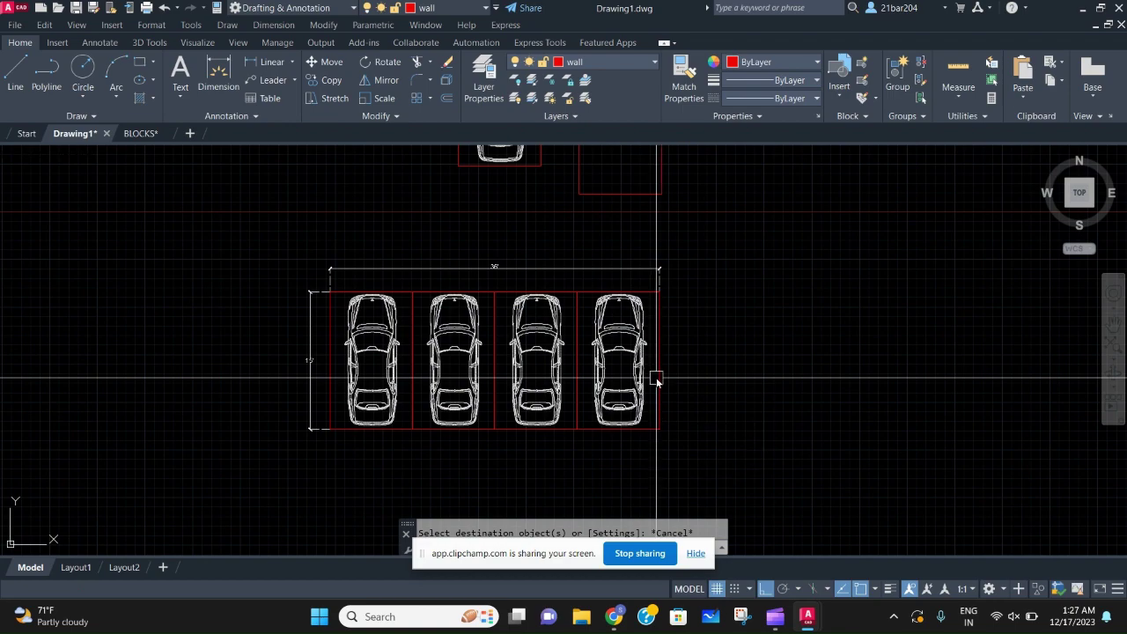
pyautogui.scroll(-2, 652, 476)
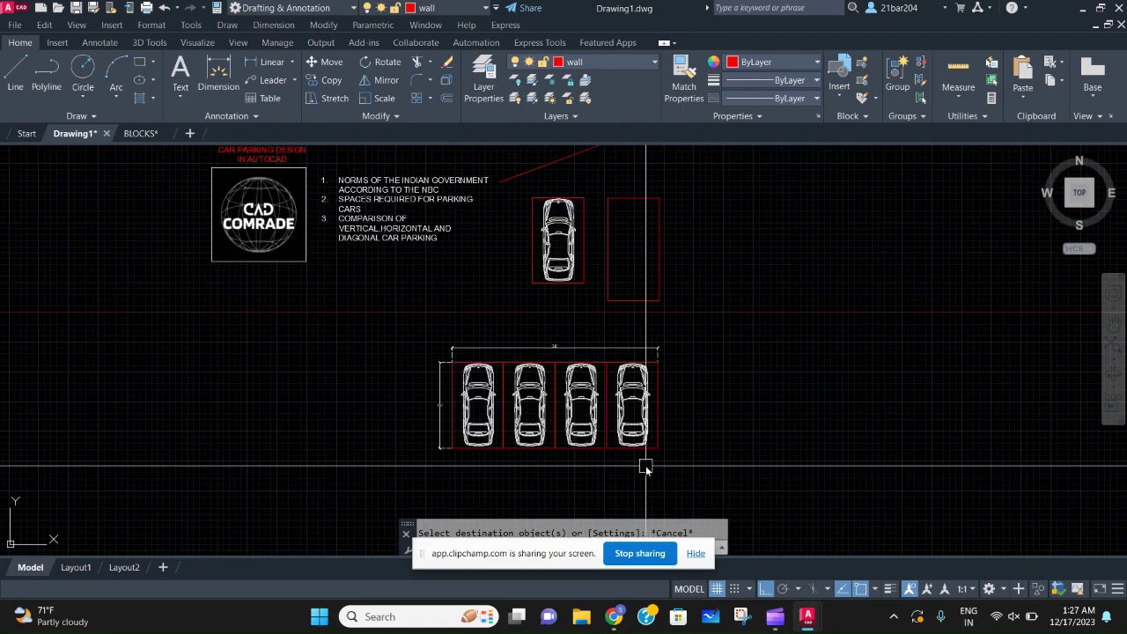
pyautogui.moveTo(646, 468)
pyautogui.mouseDown(button='middle')
pyautogui.moveTo(614, 407)
pyautogui.moveTo(650, 440)
pyautogui.moveTo(643, 450)
pyautogui.mouseUp(button='middle')
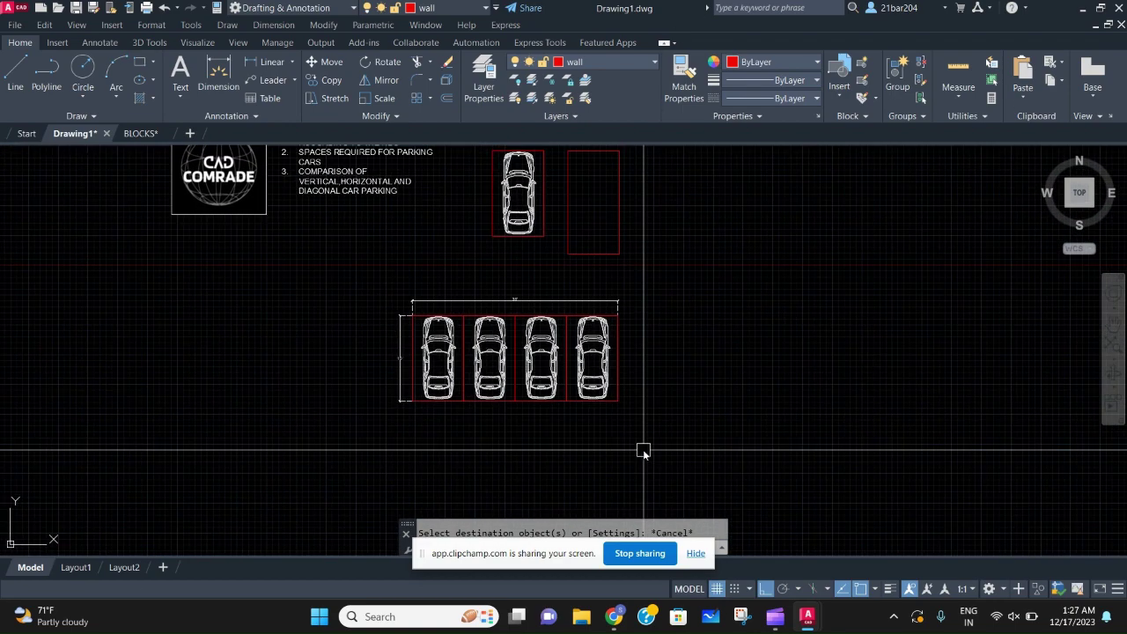
# - Copy the original bay with its car and paste the duplicate in the empty area below the four-bay row
pyautogui.moveTo(606, 408); pyautogui.dragTo(620, 497, button='middle')
pyautogui.click(567, 348)
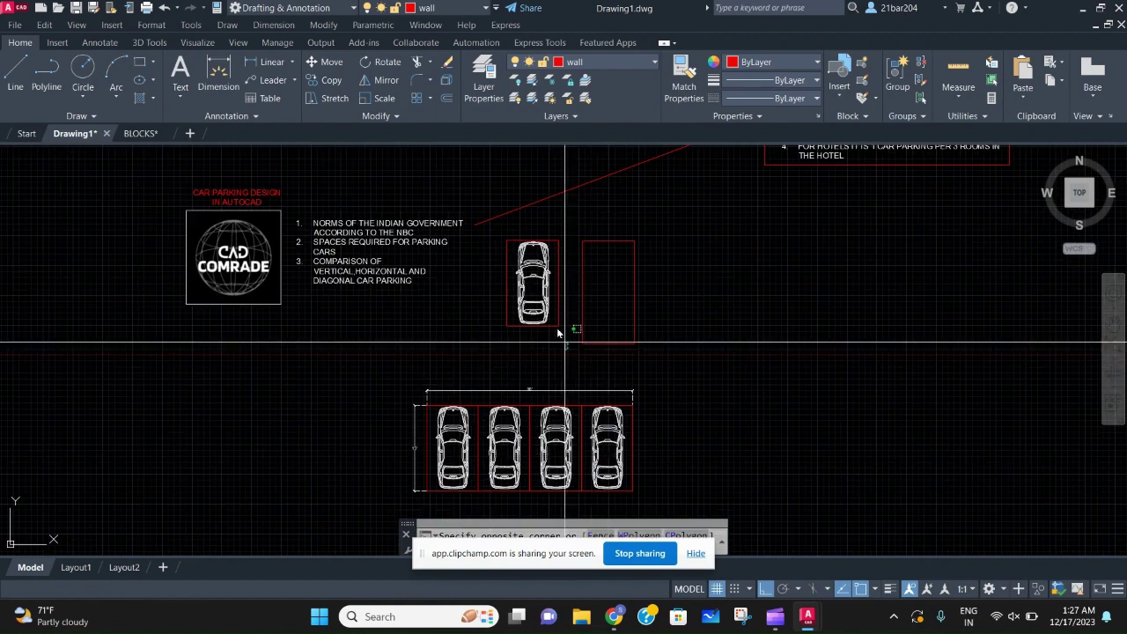
pyautogui.click(501, 250)
pyautogui.click(511, 253)
pyautogui.hotkey('ctrl', 'c')
pyautogui.hotkey('ctrl', 'v')
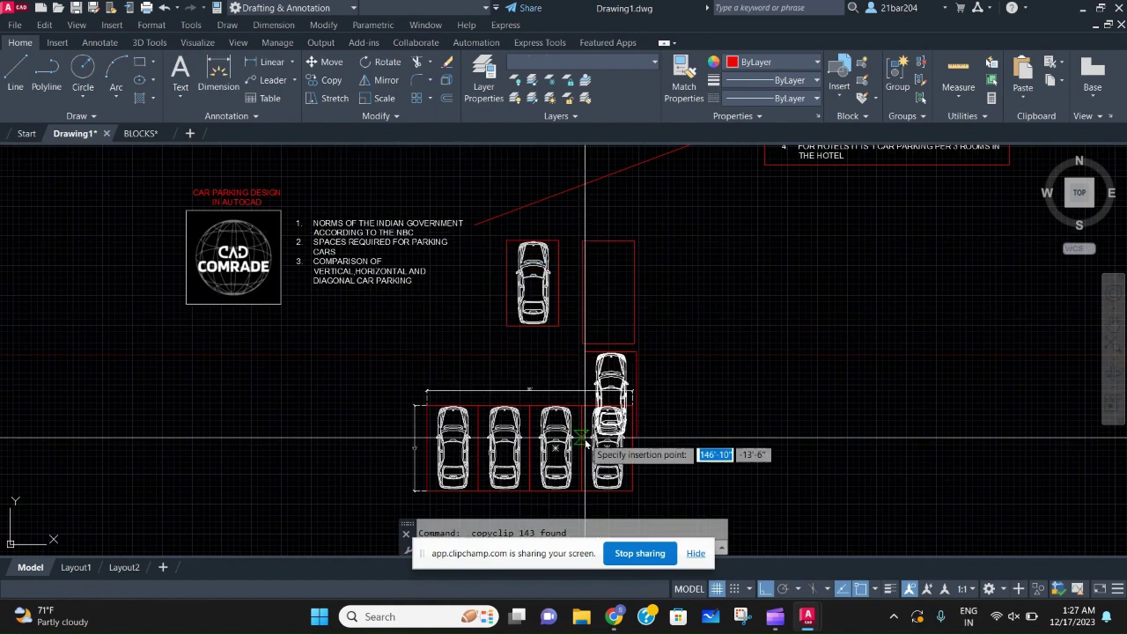
pyautogui.scroll(-2, 604, 432)
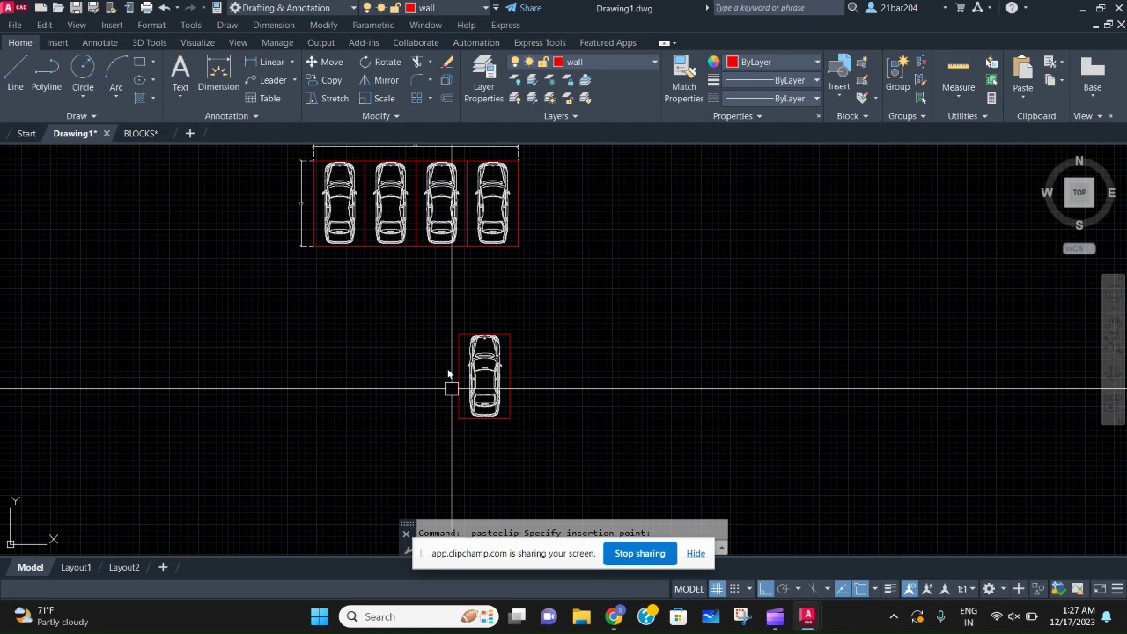
# - Rotate the pasted bay and its car 90° clockwise so that the bay lies horizontally
pyautogui.click(451, 286)
pyautogui.click(591, 481)
pyautogui.write('r')
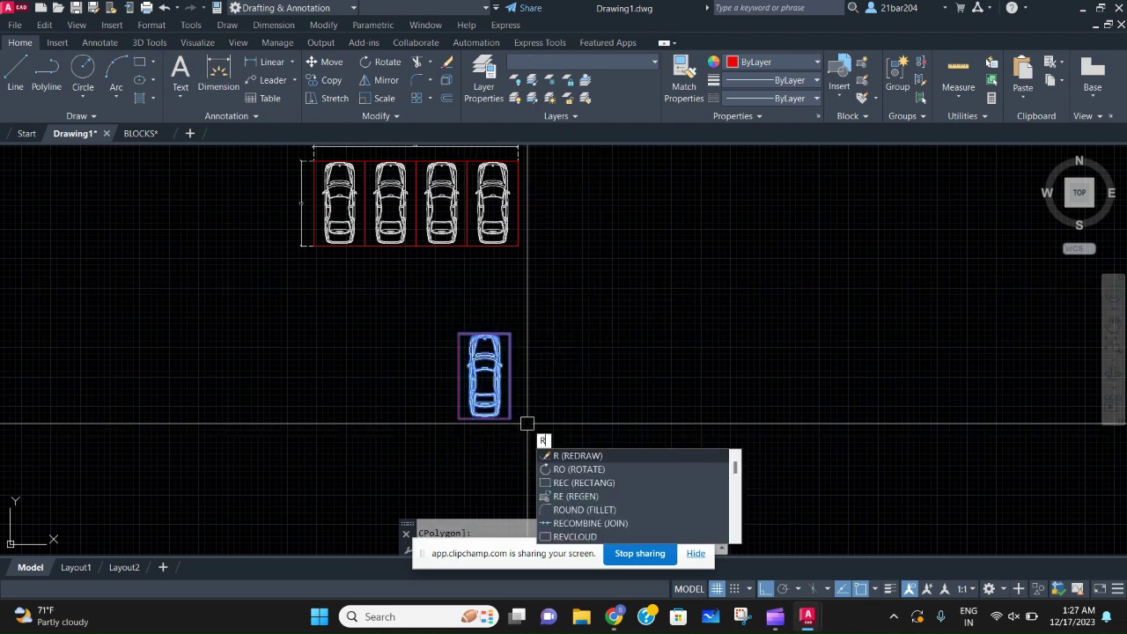
pyautogui.write('o')
pyautogui.press('Return')
pyautogui.click(551, 390)
pyautogui.click(561, 419)
# - Copy the horizontal bay and its car as a linear array of 6 items placed end to end in a row
pyautogui.click(741, 411)
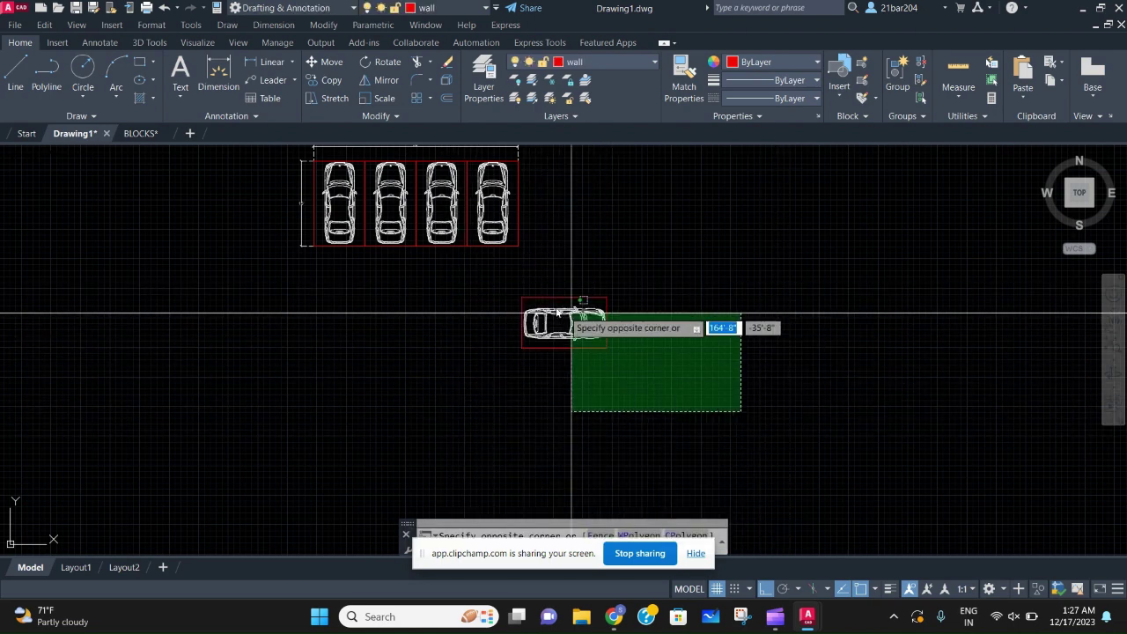
pyautogui.click(572, 312)
pyautogui.write('co')
pyautogui.press('Return')
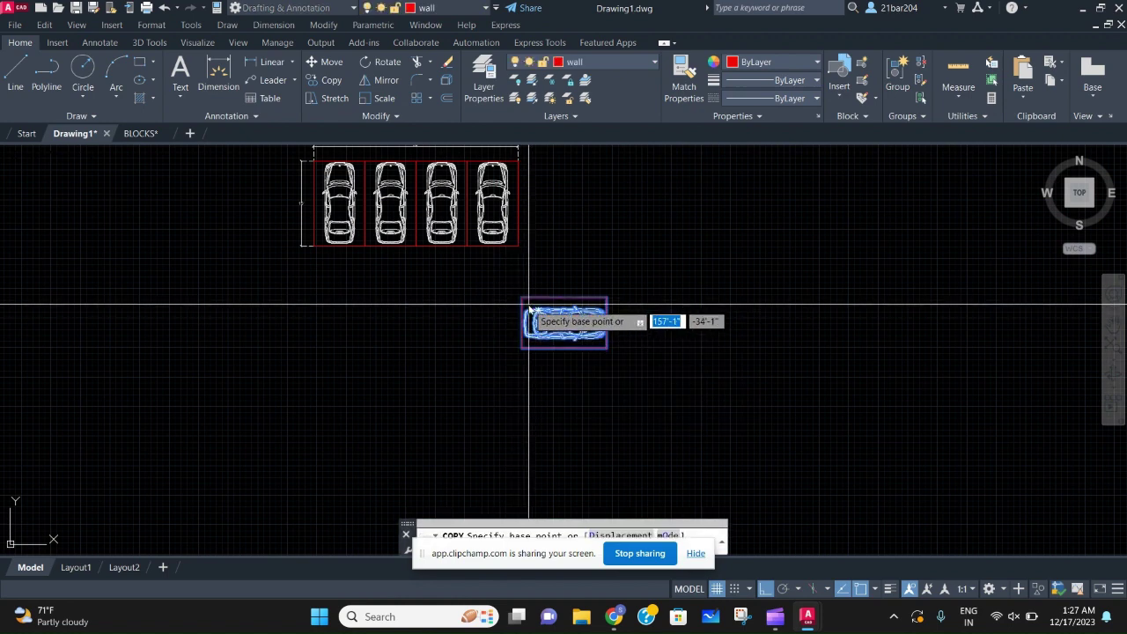
pyautogui.click(523, 303)
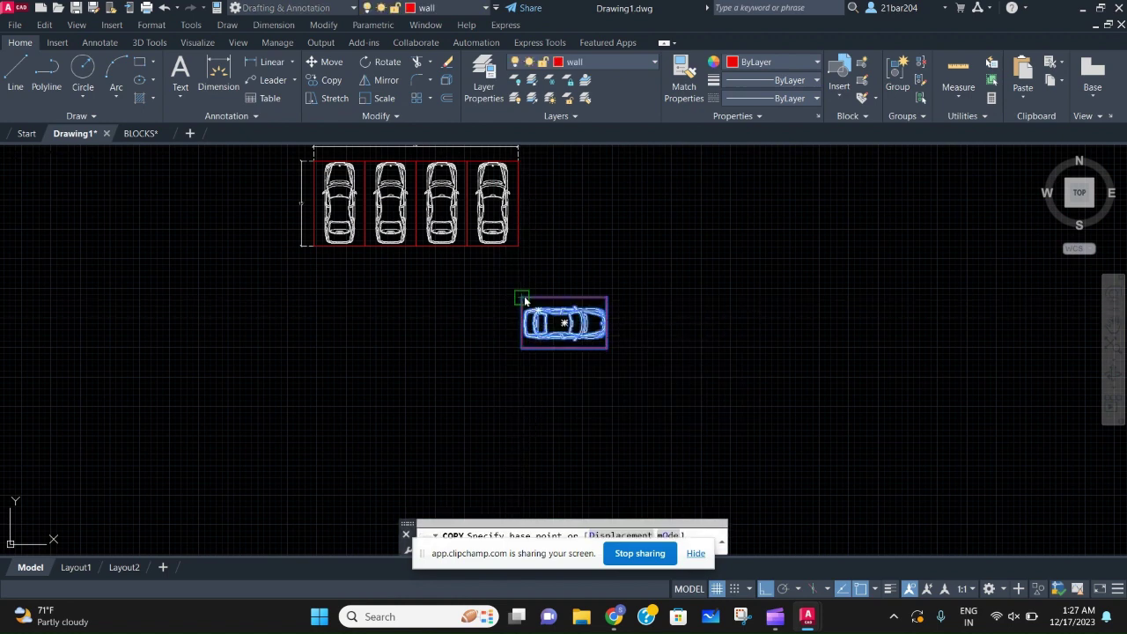
pyautogui.click(621, 537)
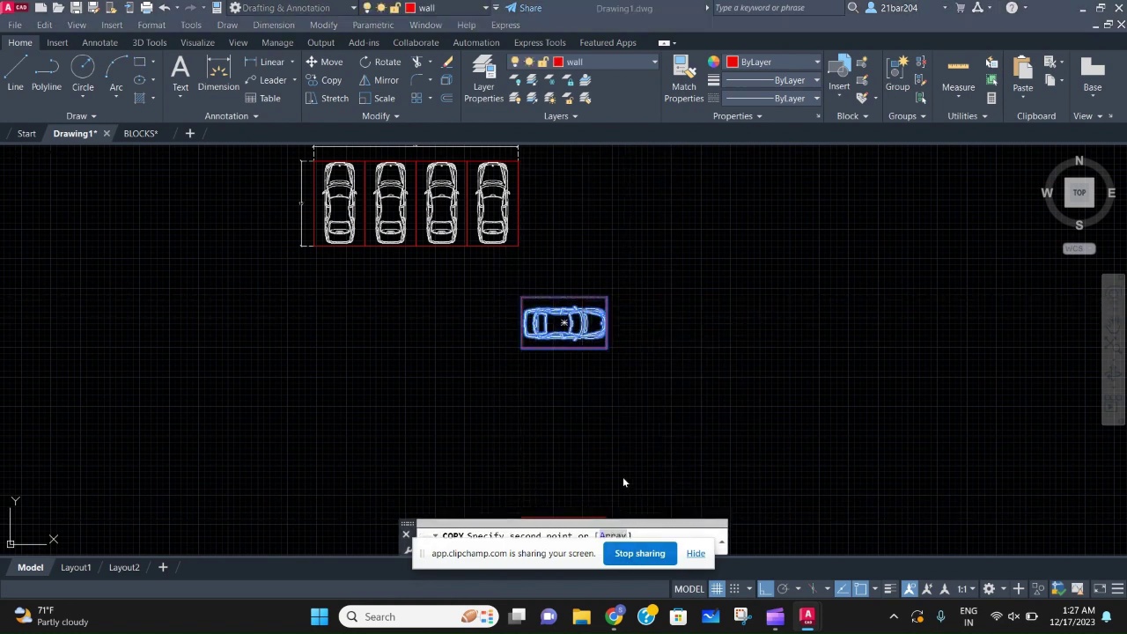
pyautogui.click(695, 555)
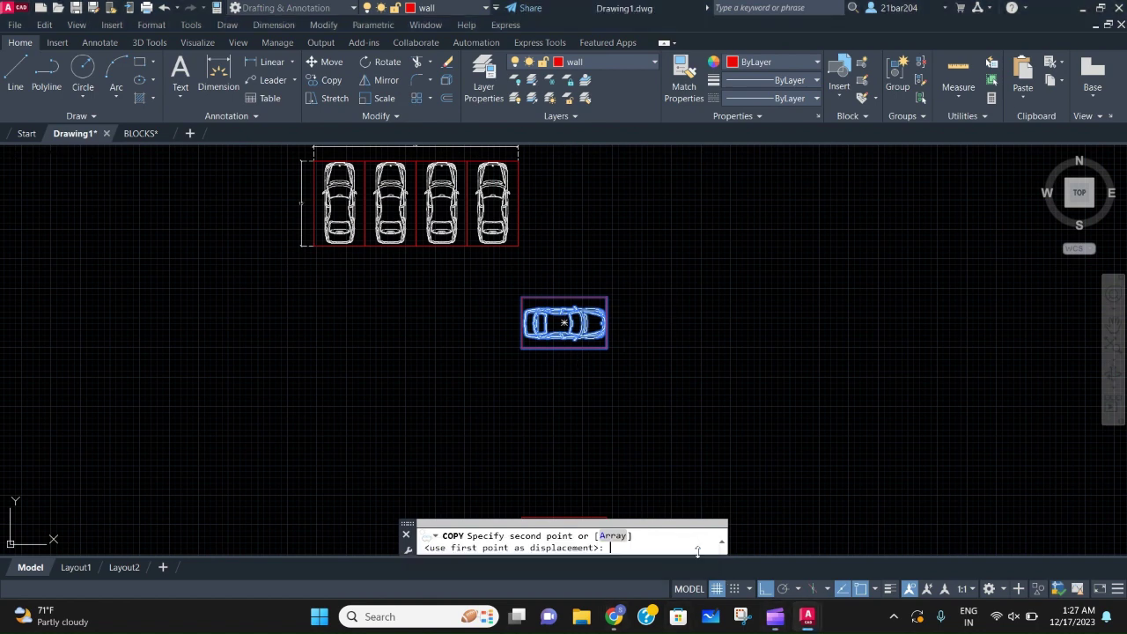
pyautogui.click(614, 535)
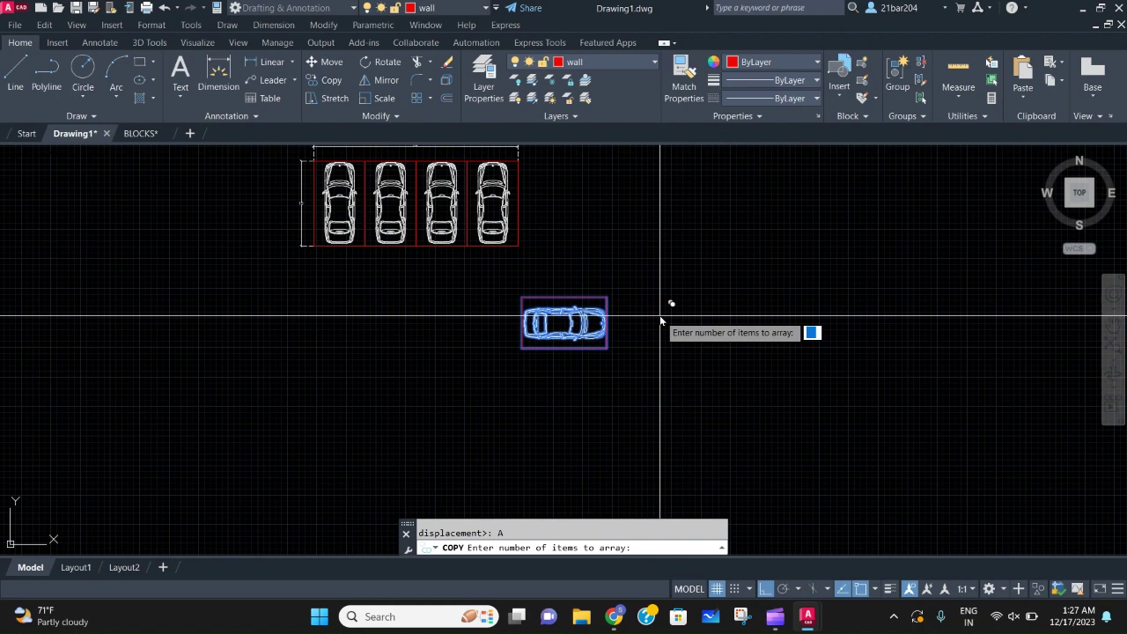
pyautogui.write('5')
pyautogui.press('Return')
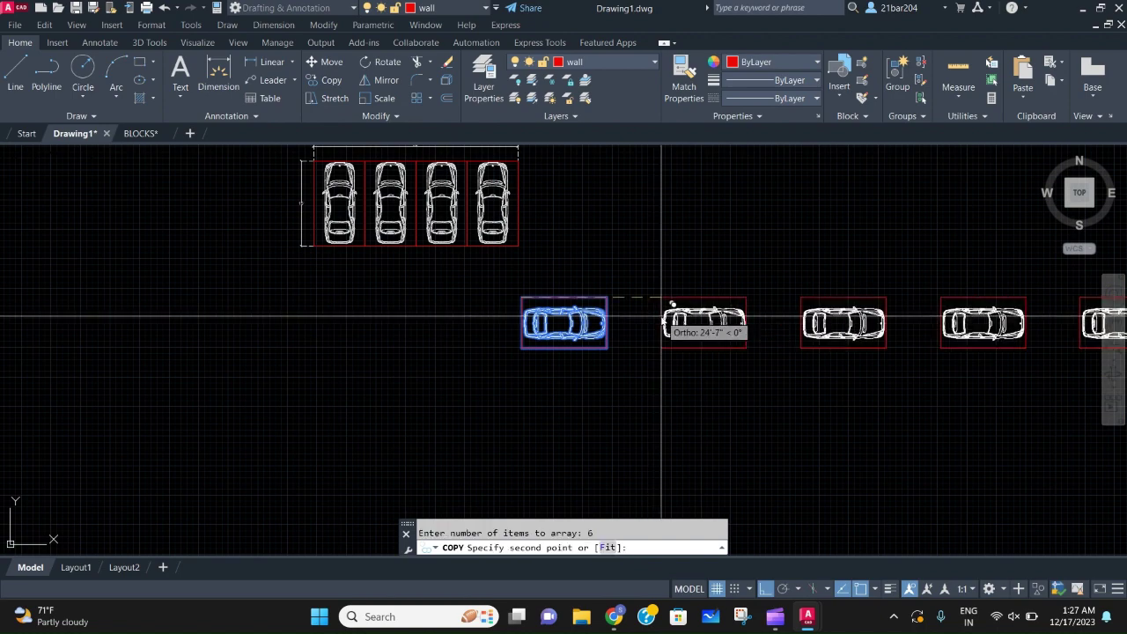
pyautogui.click(607, 298)
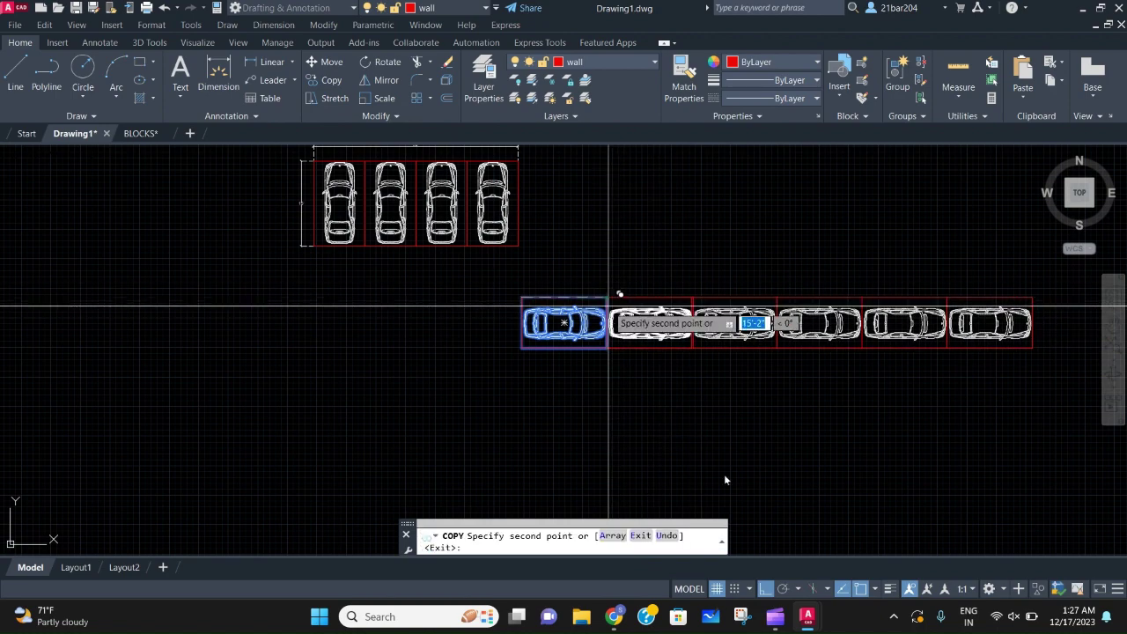
pyautogui.moveTo(726, 484); pyautogui.dragTo(506, 441, button='middle')
pyautogui.press('Escape')
pyautogui.moveTo(654, 324)
pyautogui.mouseDown(button='middle')
pyautogui.moveTo(651, 370)
pyautogui.moveTo(715, 442)
pyautogui.mouseUp(button='middle')
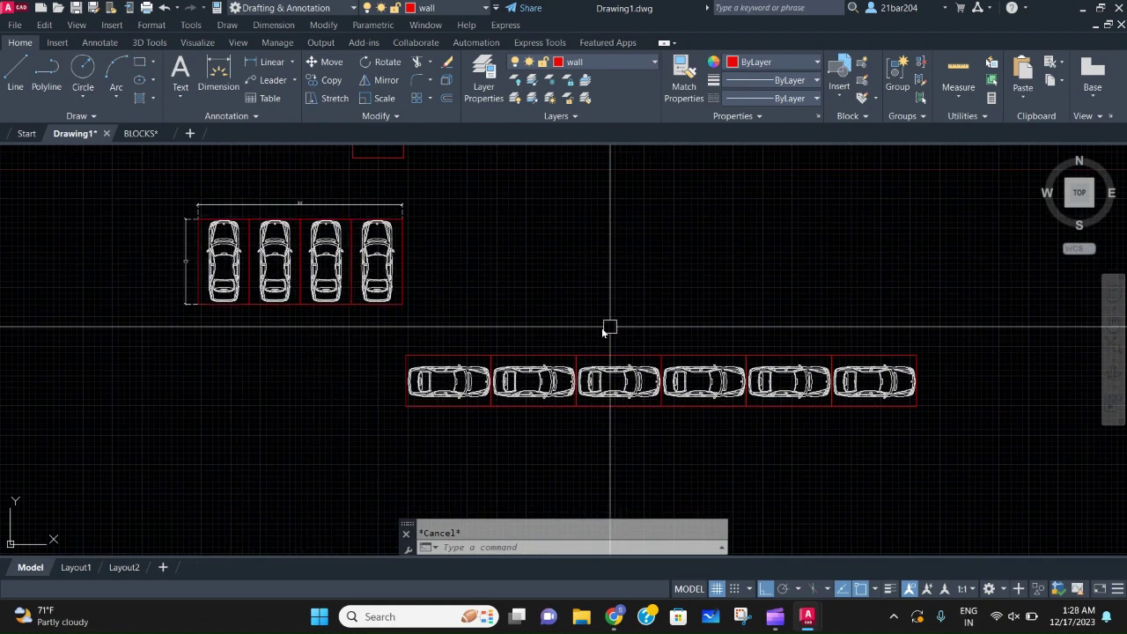
# - Dimension the overall length of the six-bay horizontal row, placing the dimension just above the bays
pyautogui.scroll(3, 420, 401)
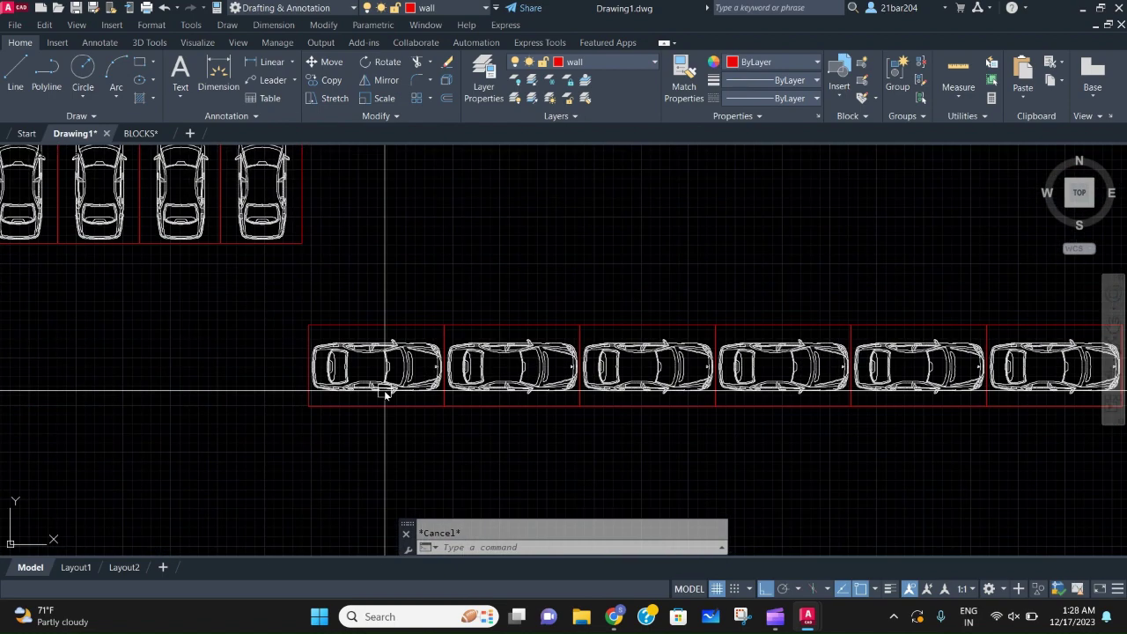
pyautogui.write('IM')
pyautogui.press('Return')
pyautogui.click(308, 326)
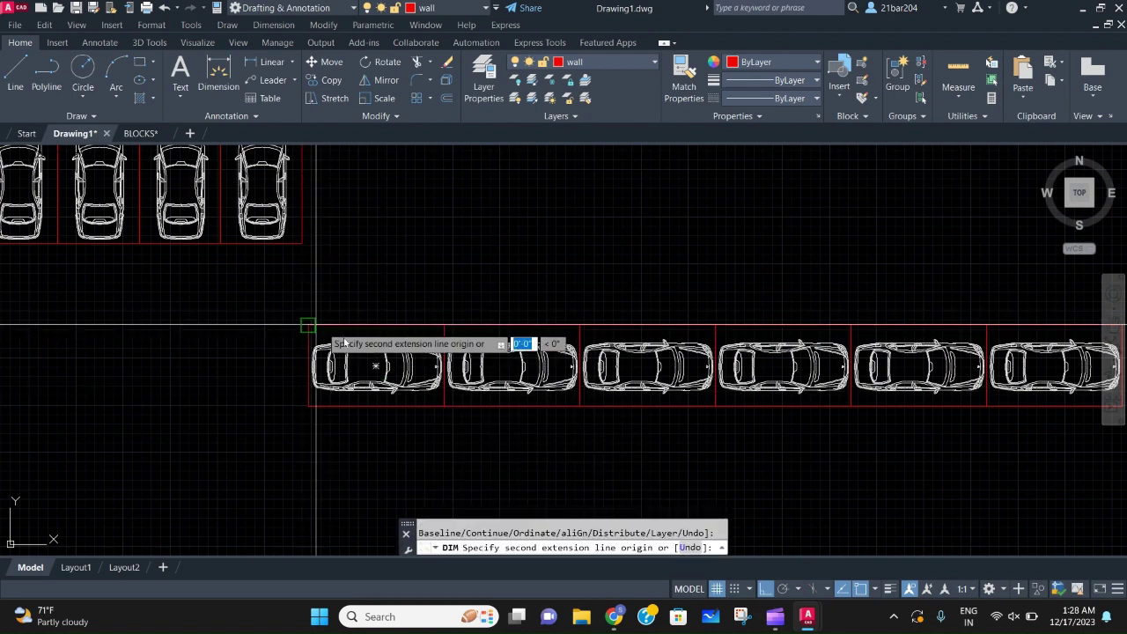
pyautogui.moveTo(661, 363); pyautogui.dragTo(383, 385, button='middle')
pyautogui.click(709, 349)
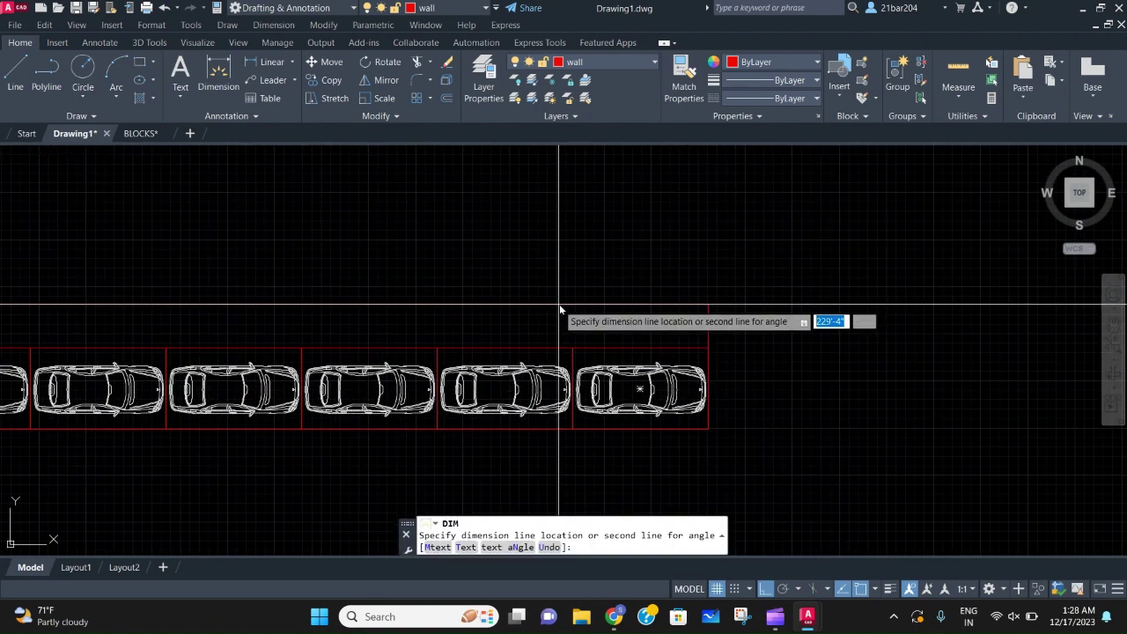
pyautogui.moveTo(223, 264); pyautogui.dragTo(479, 350, button='middle')
pyautogui.click(463, 371)
# - Dimension the bay width at the outer end of the first bay in the horizontal row
pyautogui.moveTo(155, 407); pyautogui.dragTo(359, 324, button='middle')
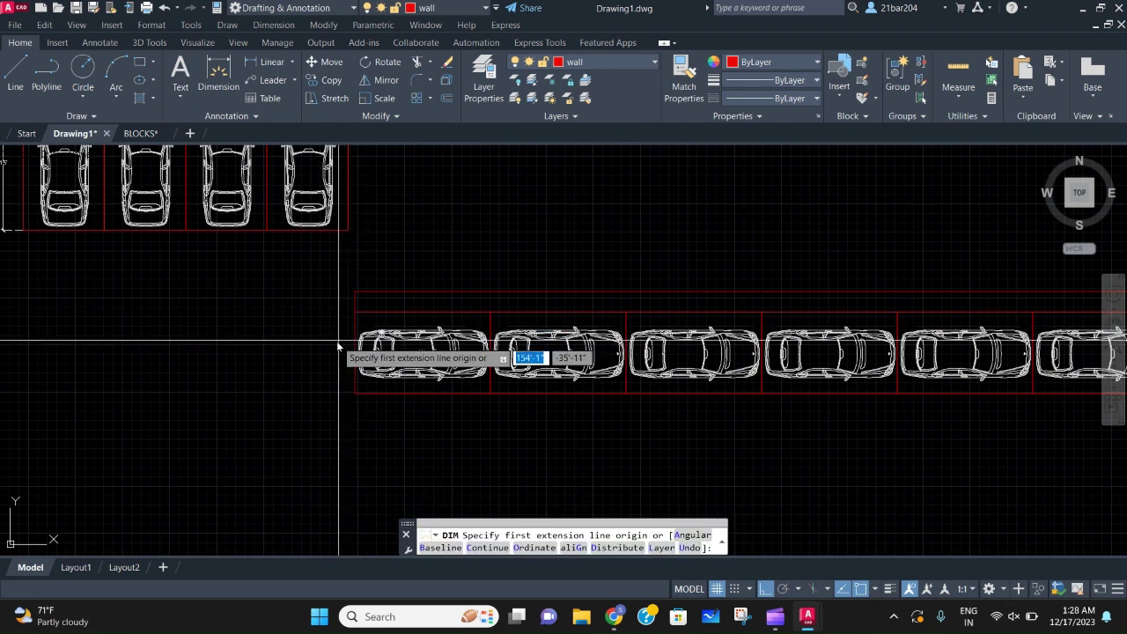
pyautogui.press('Return')
pyautogui.click(351, 335)
pyautogui.press('Escape')
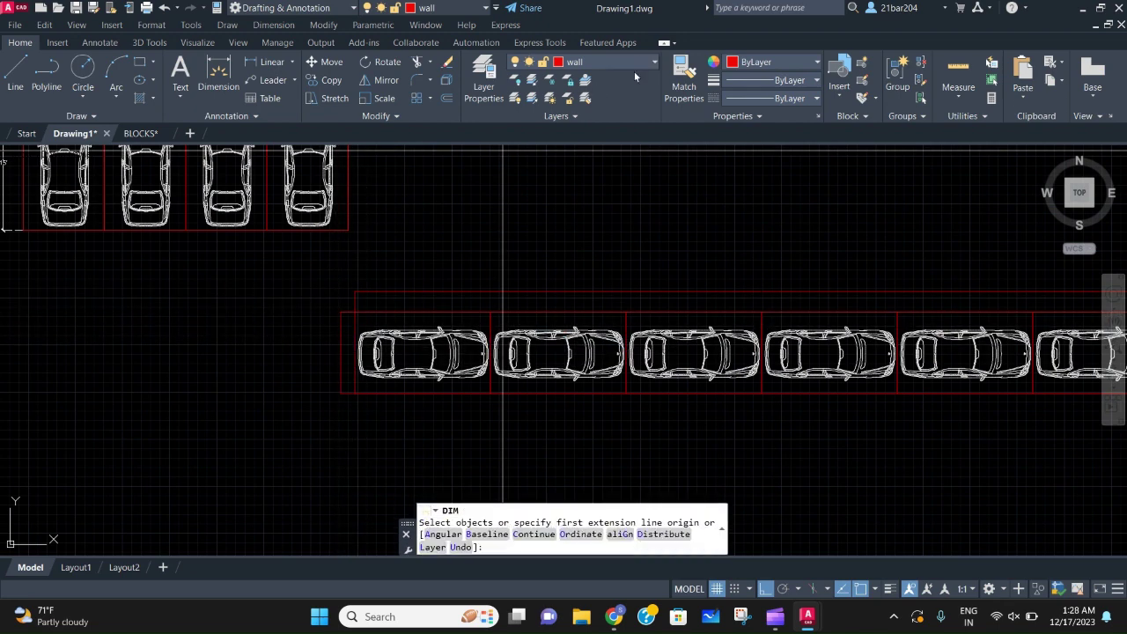
# - Match the properties of the vertical row's width dimension onto the horizontal row's length and bay-width dimensions
pyautogui.click(683, 75)
pyautogui.scroll(-2, 346, 237)
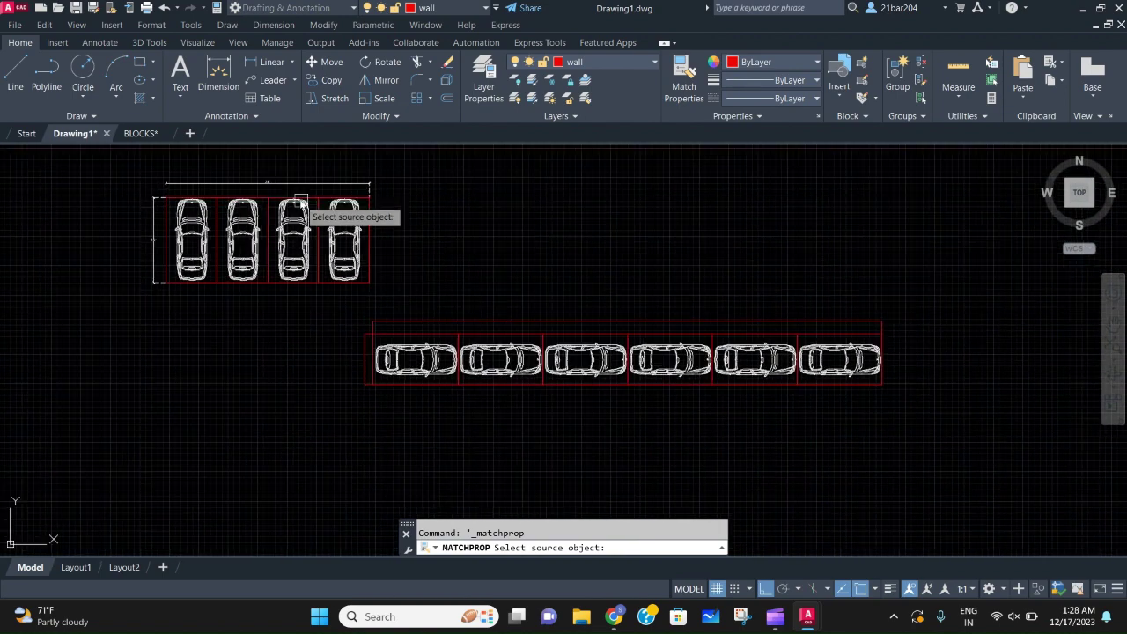
pyautogui.click(308, 182)
pyautogui.scroll(2, 445, 302)
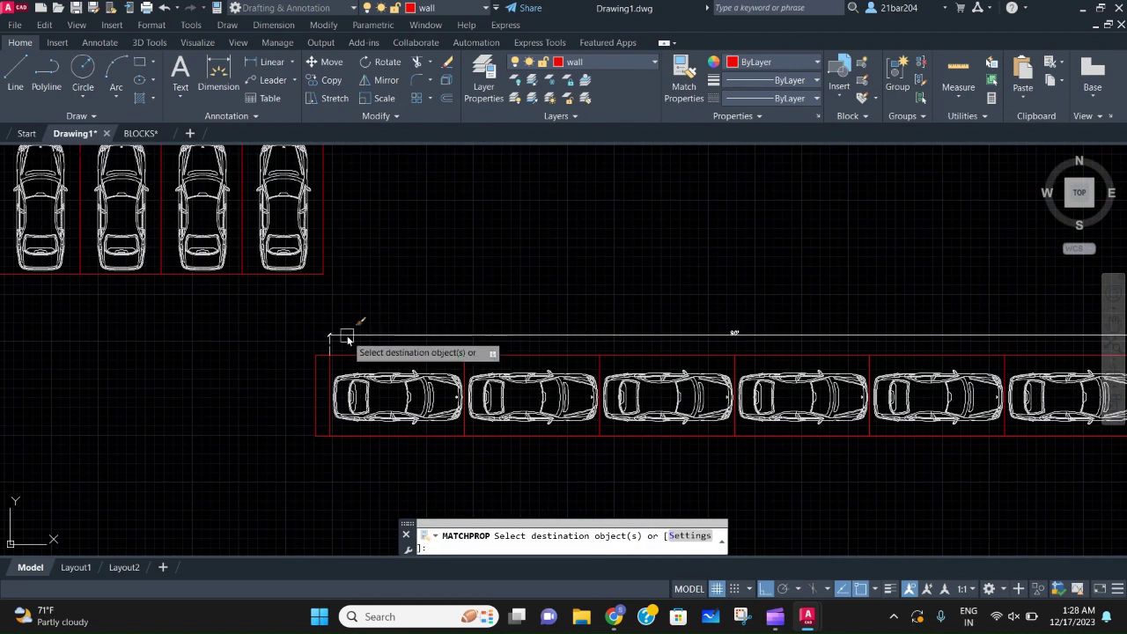
pyautogui.scroll(3, 838, 322)
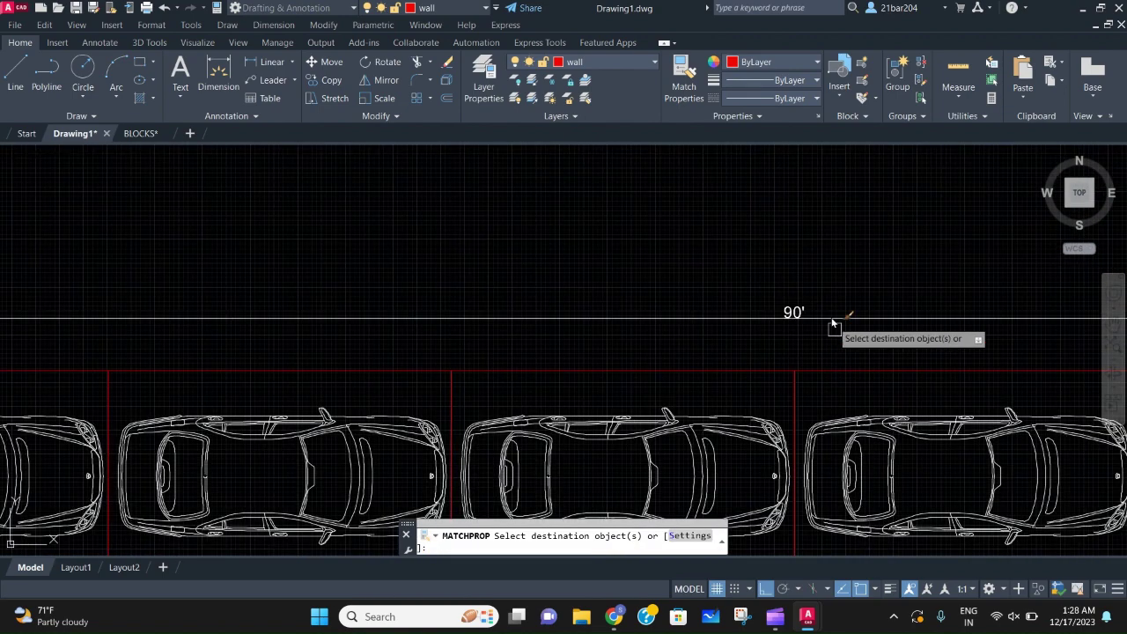
pyautogui.scroll(-3, 886, 232)
pyautogui.scroll(2, 275, 319)
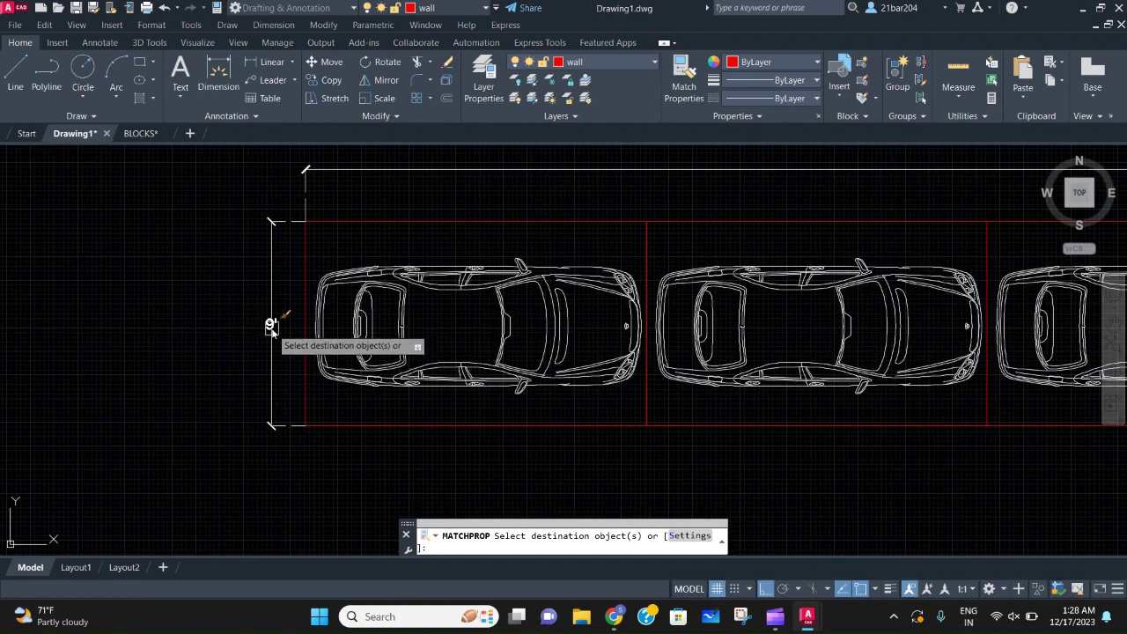
pyautogui.scroll(-2, 270, 335)
pyautogui.press('Escape')
# - Compare the overall length and bay depth dimensions of the vertical row with those of the horizontal row
pyautogui.scroll(-1, 253, 345)
pyautogui.scroll(5, 227, 264)
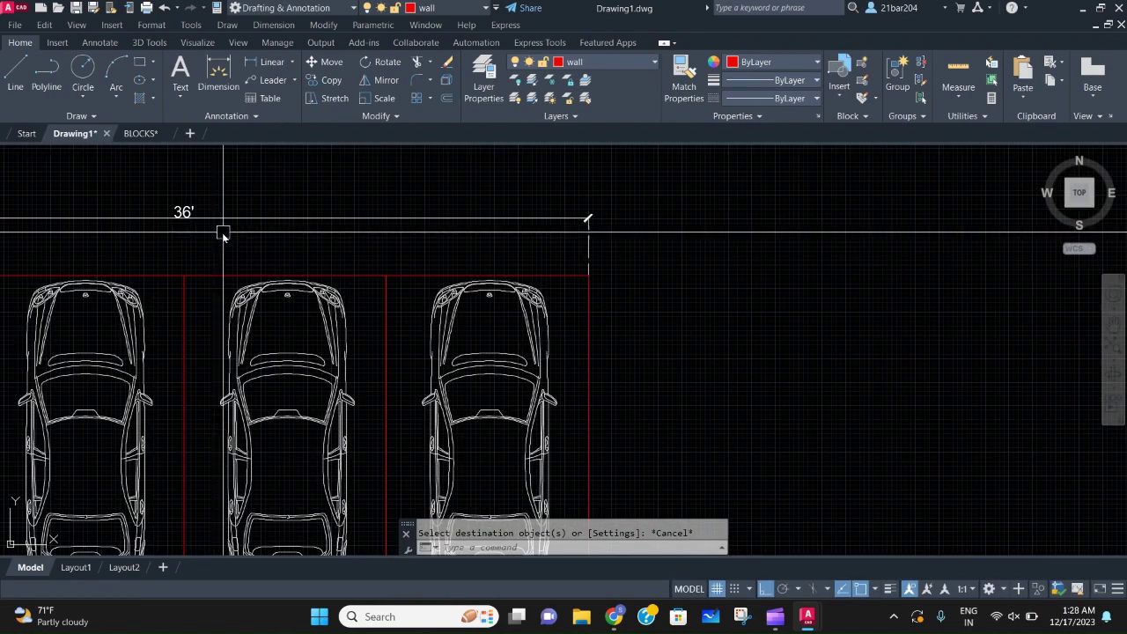
pyautogui.scroll(-3, 222, 233)
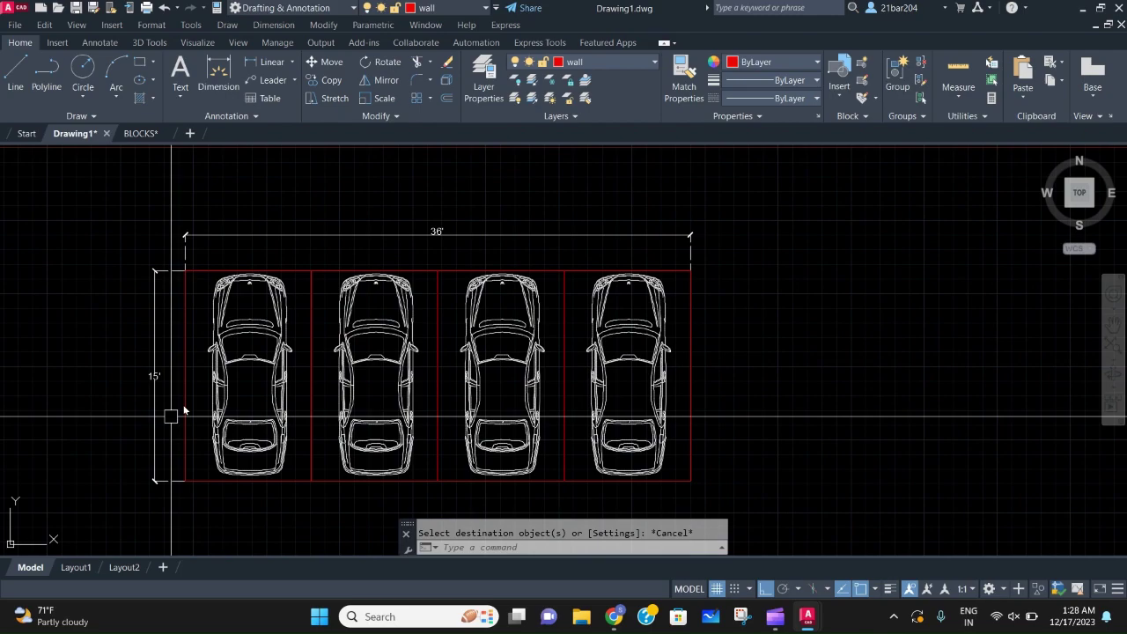
pyautogui.scroll(-1, 420, 358)
pyautogui.moveTo(420, 357); pyautogui.dragTo(131, 183, button='middle')
pyautogui.scroll(1, 680, 310)
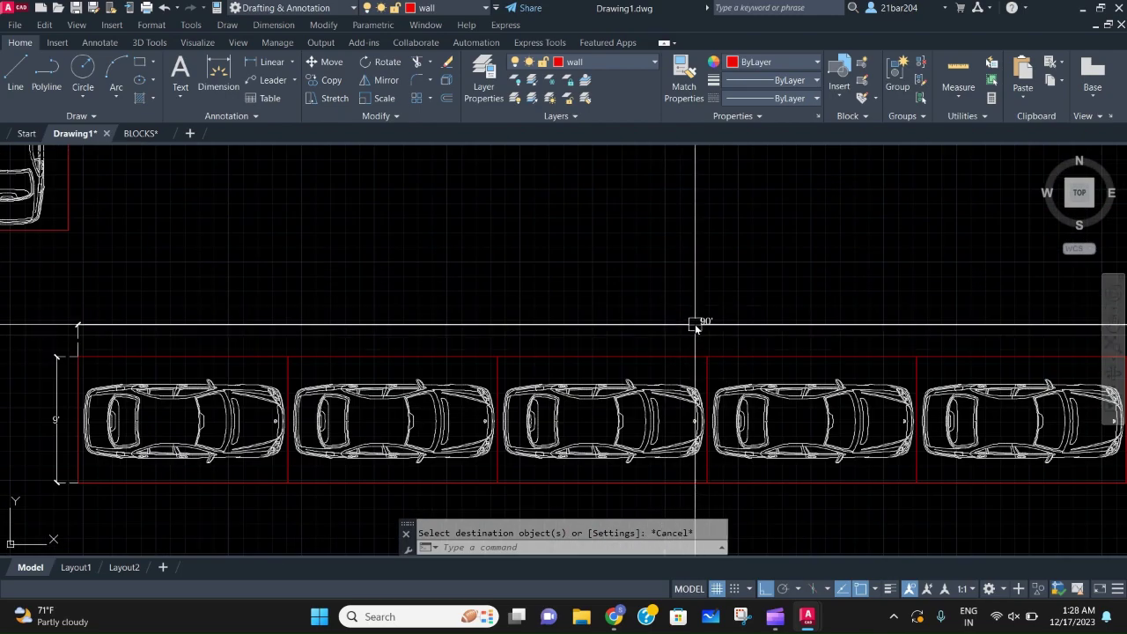
pyautogui.scroll(-2, 695, 324)
pyautogui.scroll(6, 396, 315)
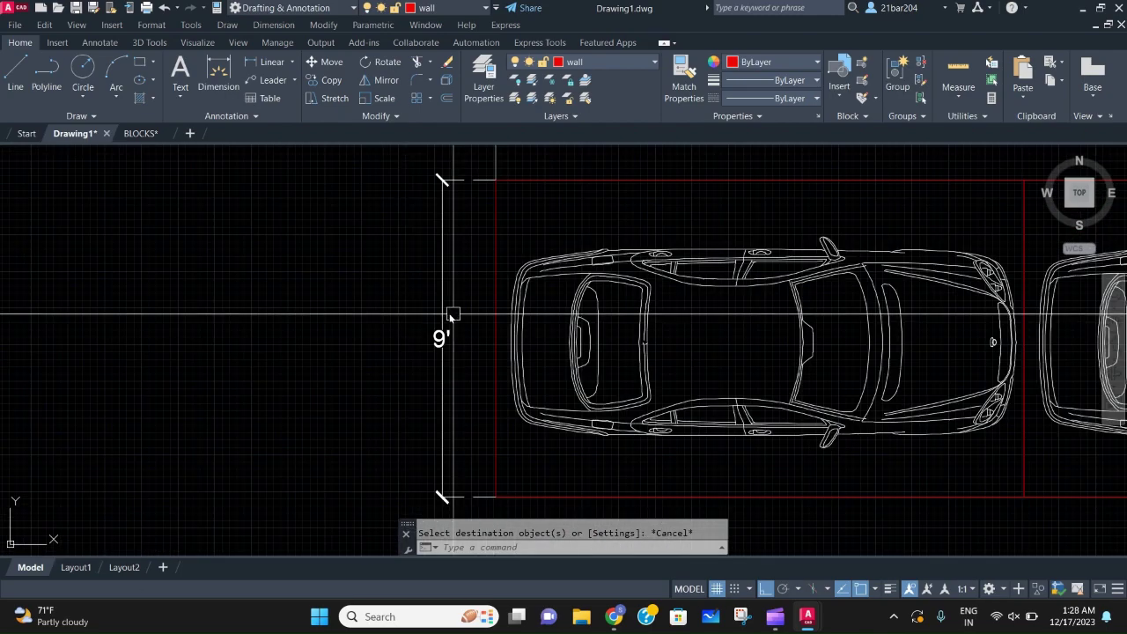
pyautogui.scroll(-6, 452, 314)
# - Move the dimensioned six-bay horizontal row sideways so that it starts in line beneath the four-bay vertical row
pyautogui.click(859, 386)
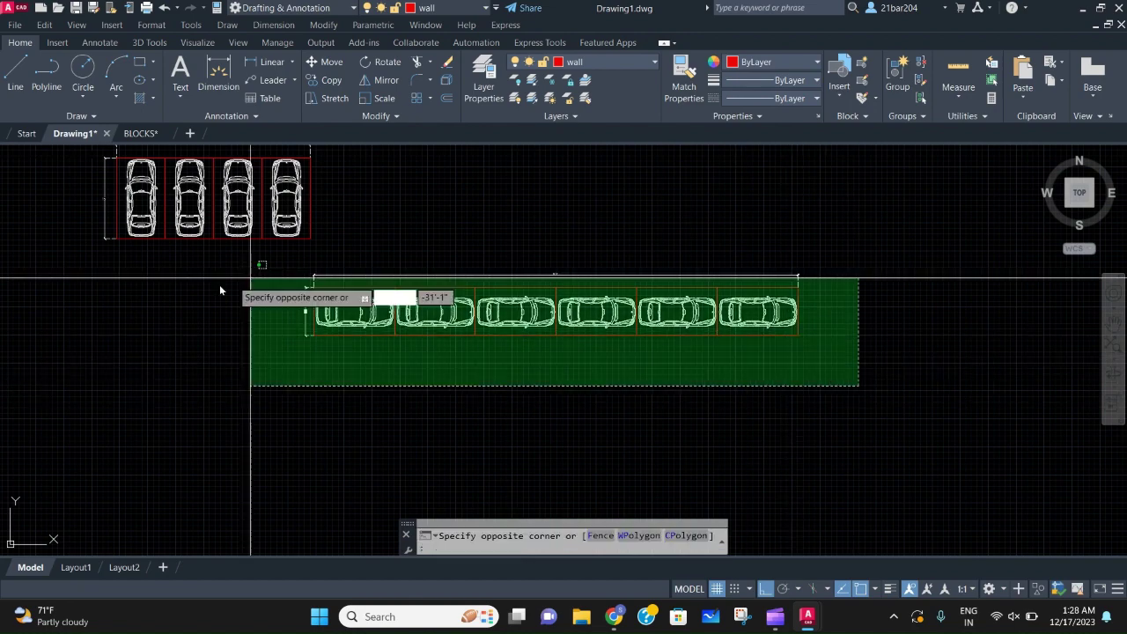
pyautogui.click(260, 260)
pyautogui.moveTo(325, 302); pyautogui.dragTo(355, 272, button='middle')
pyautogui.write('m')
pyautogui.press('Return')
pyautogui.click(772, 349)
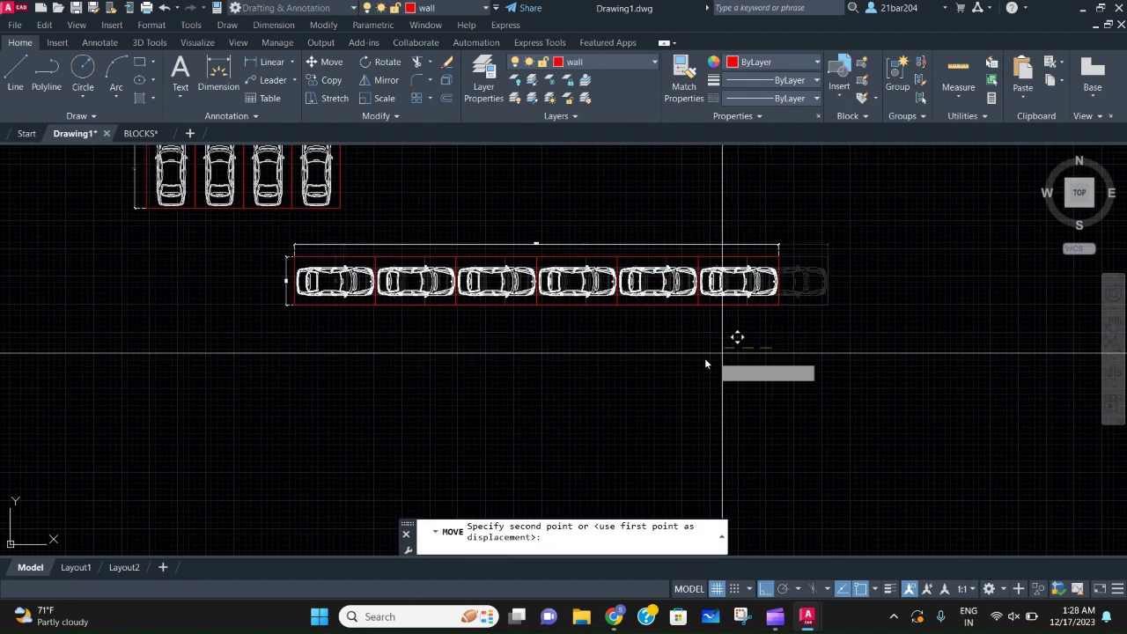
pyautogui.click(586, 348)
pyautogui.scroll(-2, 318, 255)
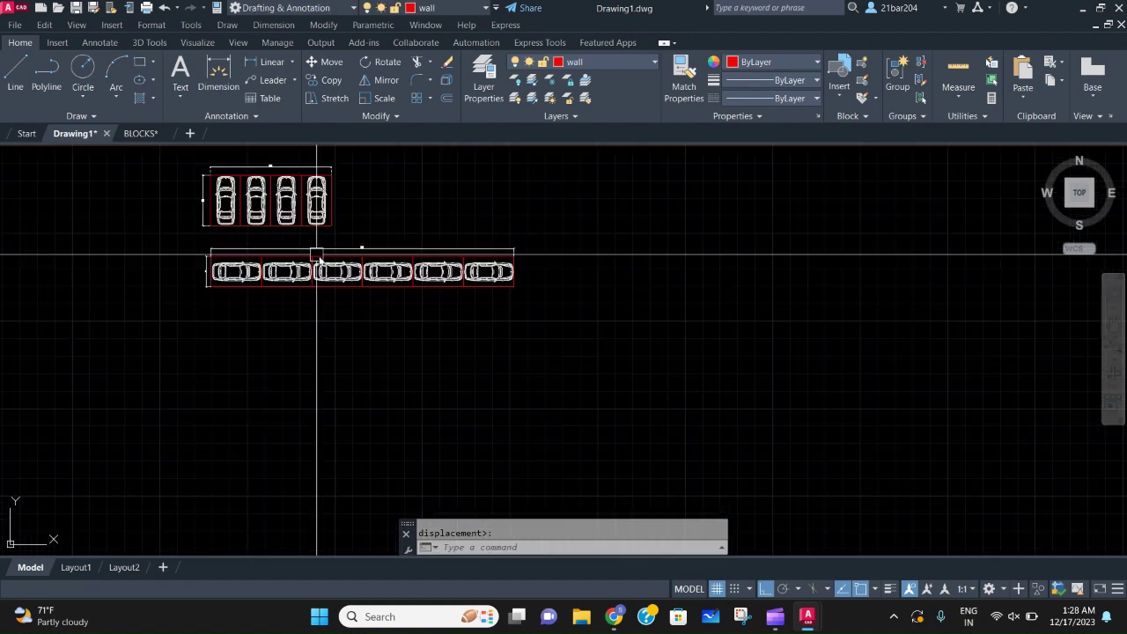
# - Copy the original bay with its car and paste the duplicate in the empty area below the horizontal row
pyautogui.moveTo(289, 241); pyautogui.dragTo(393, 325, button='middle')
pyautogui.scroll(2, 393, 273)
pyautogui.click(411, 306)
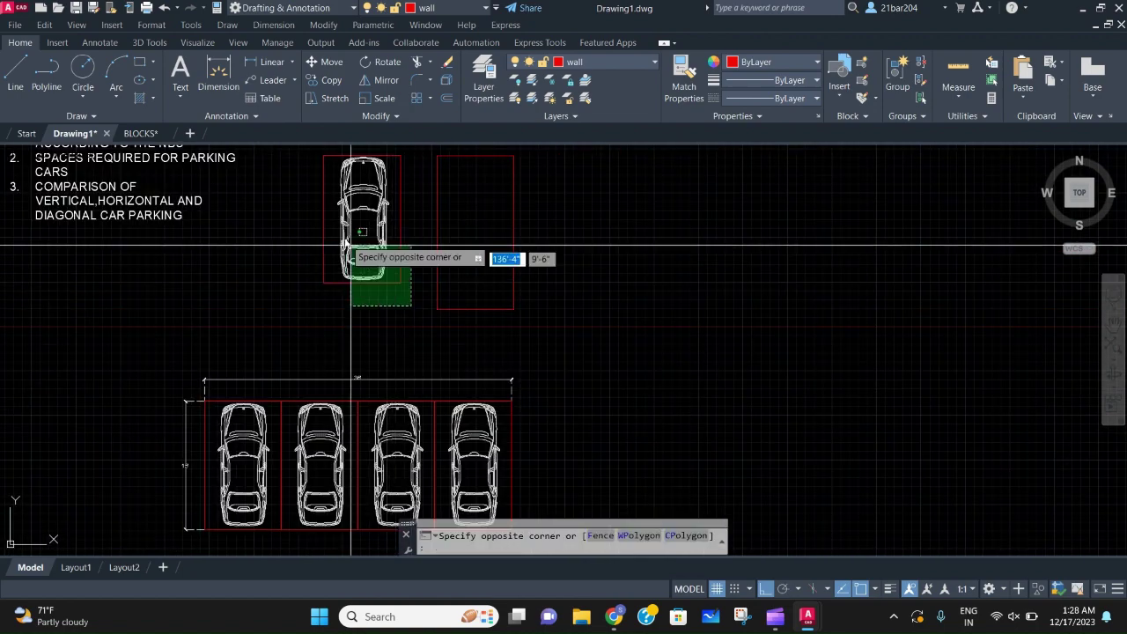
pyautogui.moveTo(351, 247); pyautogui.dragTo(357, 309, button='middle')
pyautogui.click(327, 257)
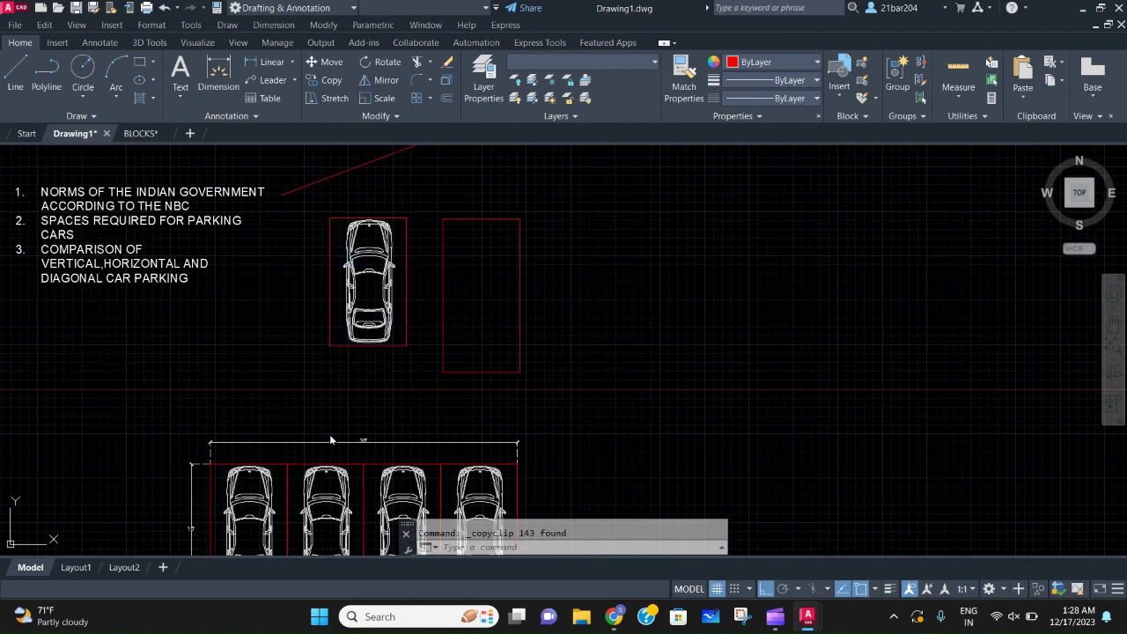
pyautogui.hotkey('ctrl', 'v')
pyautogui.scroll(-3, 344, 247)
pyautogui.scroll(4, 321, 317)
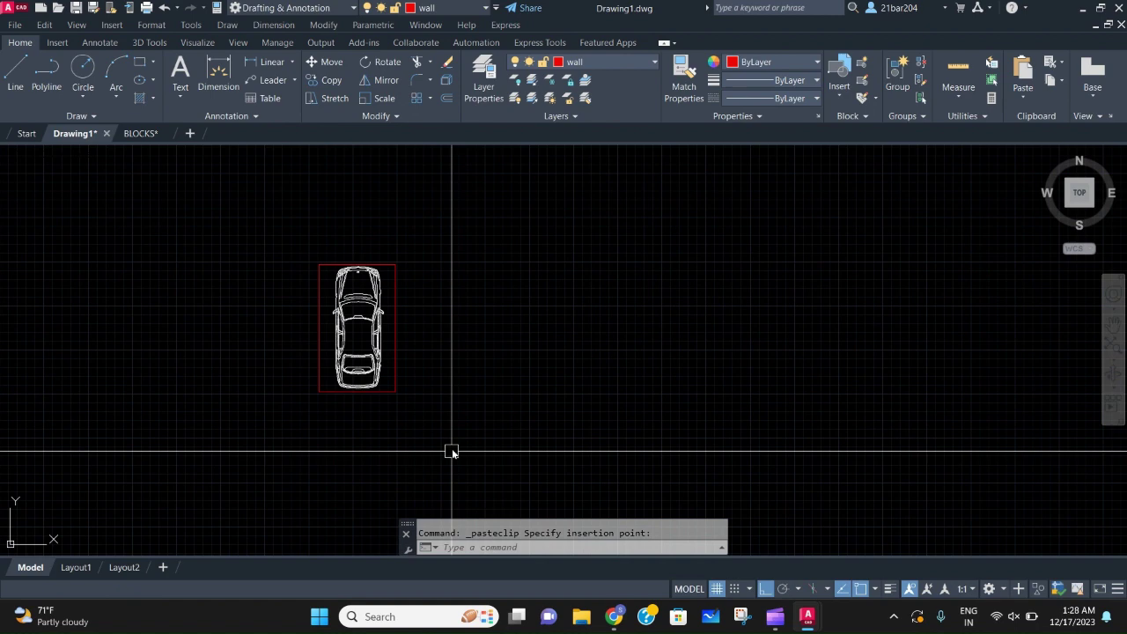
# - Rotate the pasted bay and its car by 45° about the bay's upper-right corner with ortho off
pyautogui.click(452, 451)
pyautogui.click(308, 256)
pyautogui.scroll(-1, 521, 347)
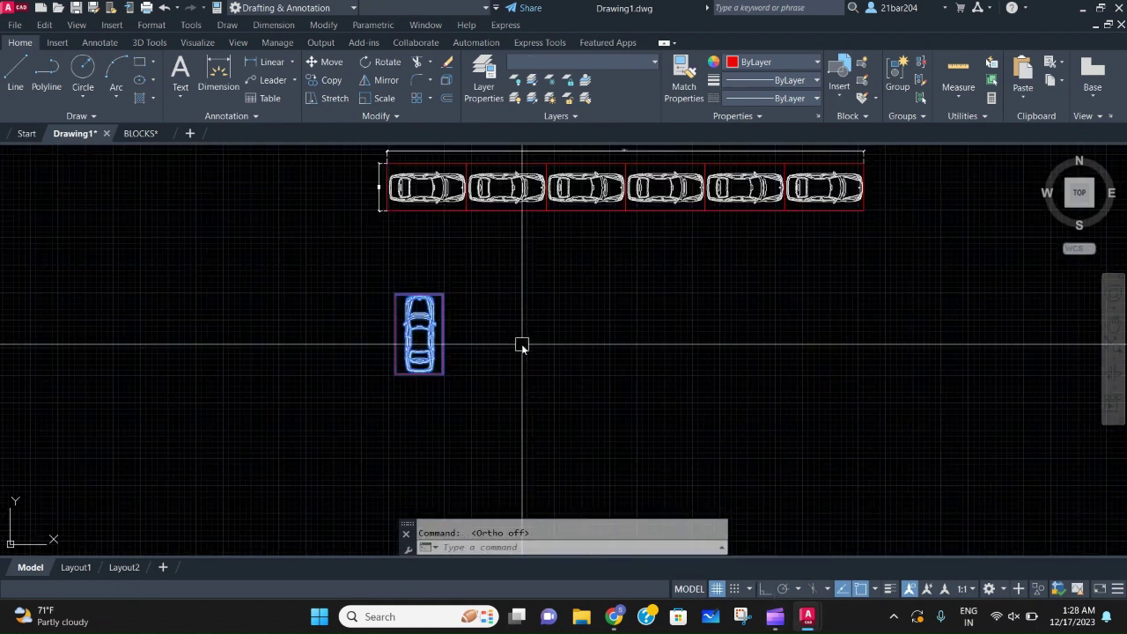
pyautogui.moveTo(475, 395); pyautogui.dragTo(481, 440, button='middle')
pyautogui.press('Return')
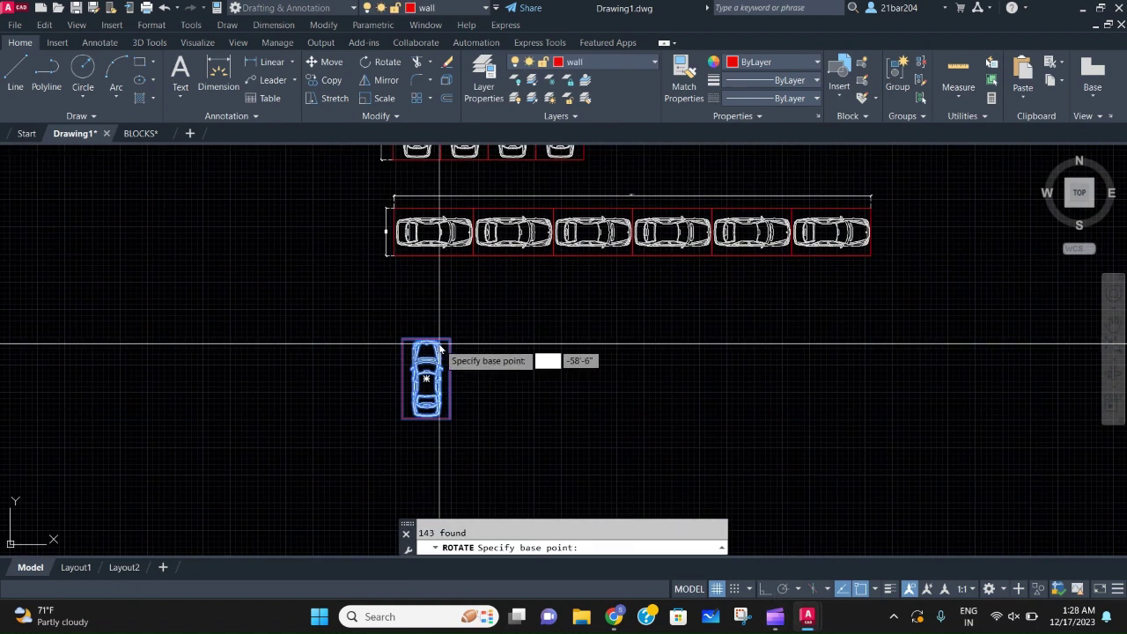
pyautogui.click(451, 339)
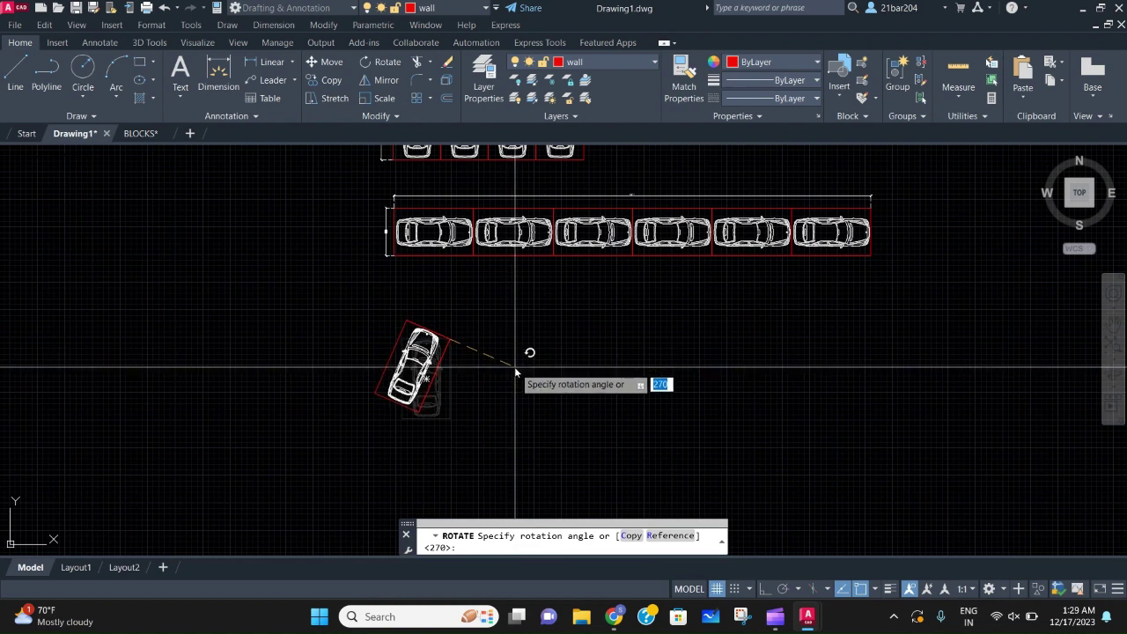
pyautogui.write('45')
pyautogui.press('Return')
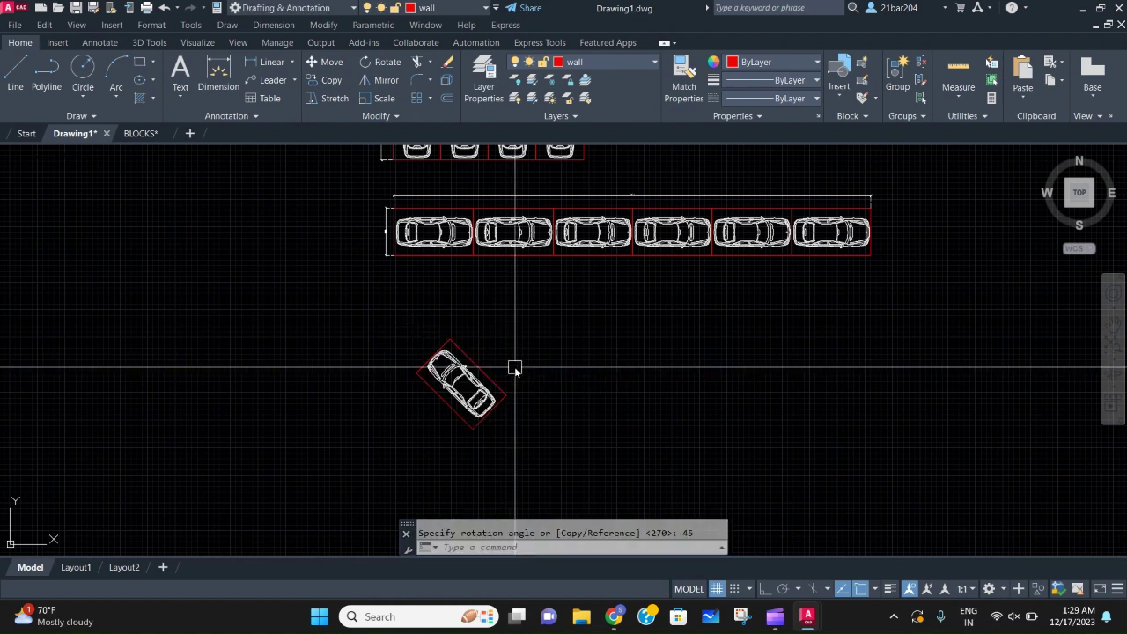
# - Copy the rotated bay and its car three times from its left corner, placing each copy at the midpoint of the preceding bay's long edge
pyautogui.scroll(-1, 514, 367)
pyautogui.scroll(5, 516, 379)
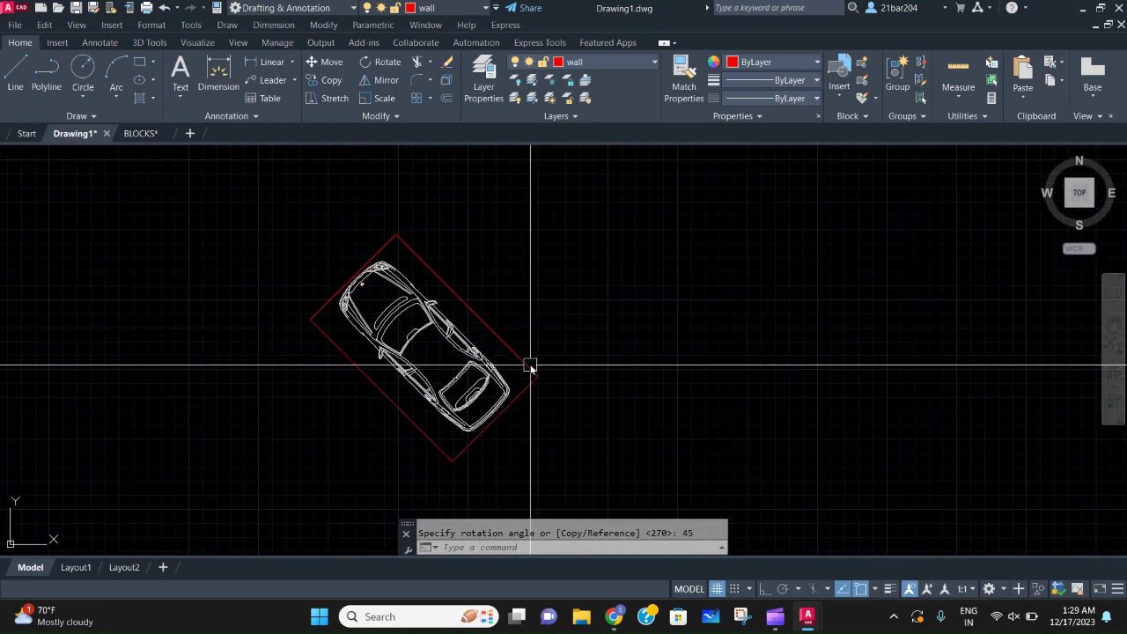
pyautogui.click(584, 496)
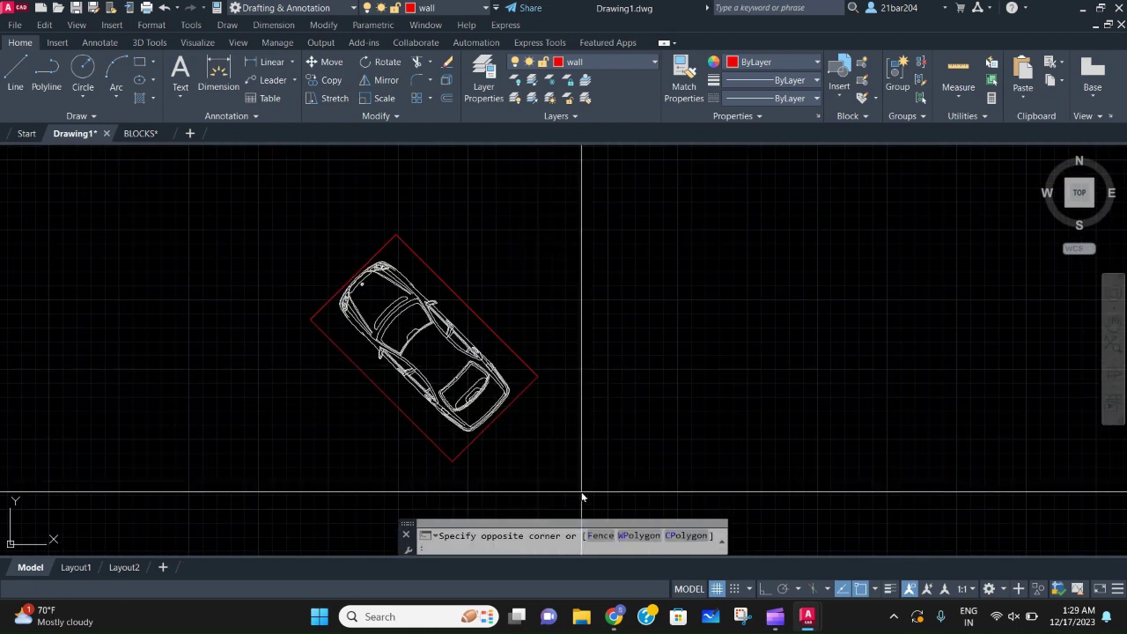
pyautogui.click(308, 207)
pyautogui.write('co')
pyautogui.press('Return')
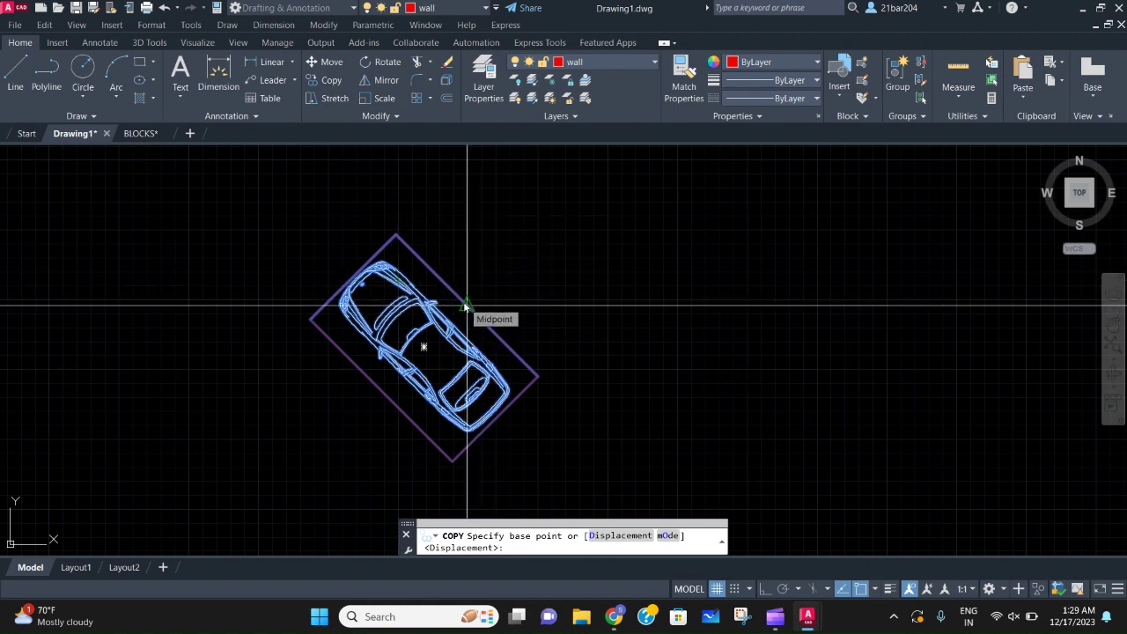
pyautogui.click(314, 319)
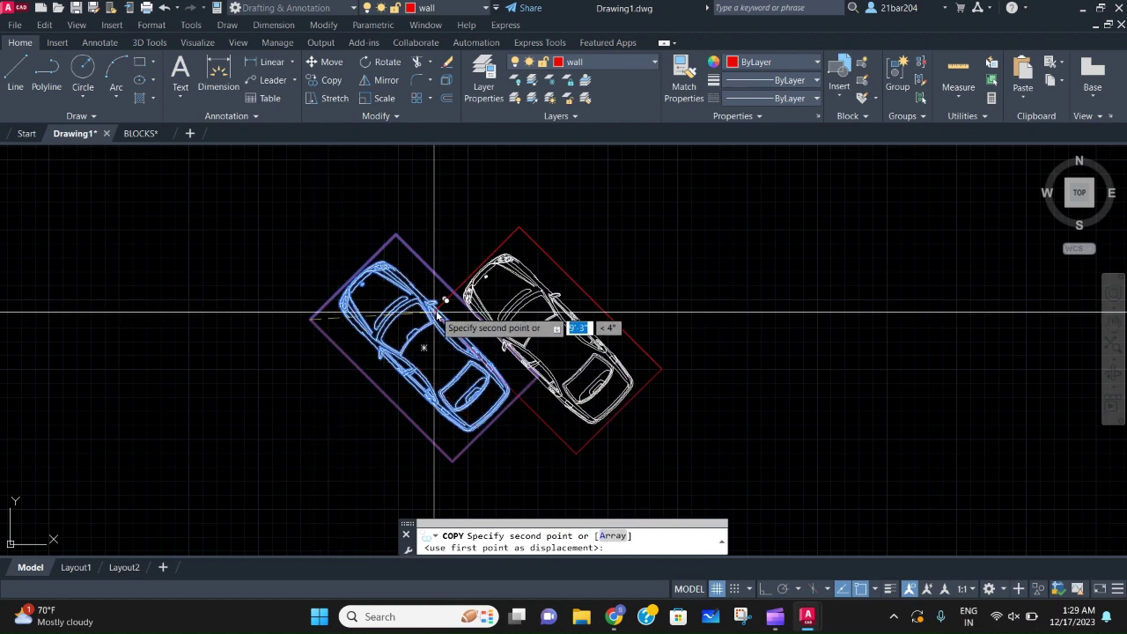
pyautogui.click(466, 305)
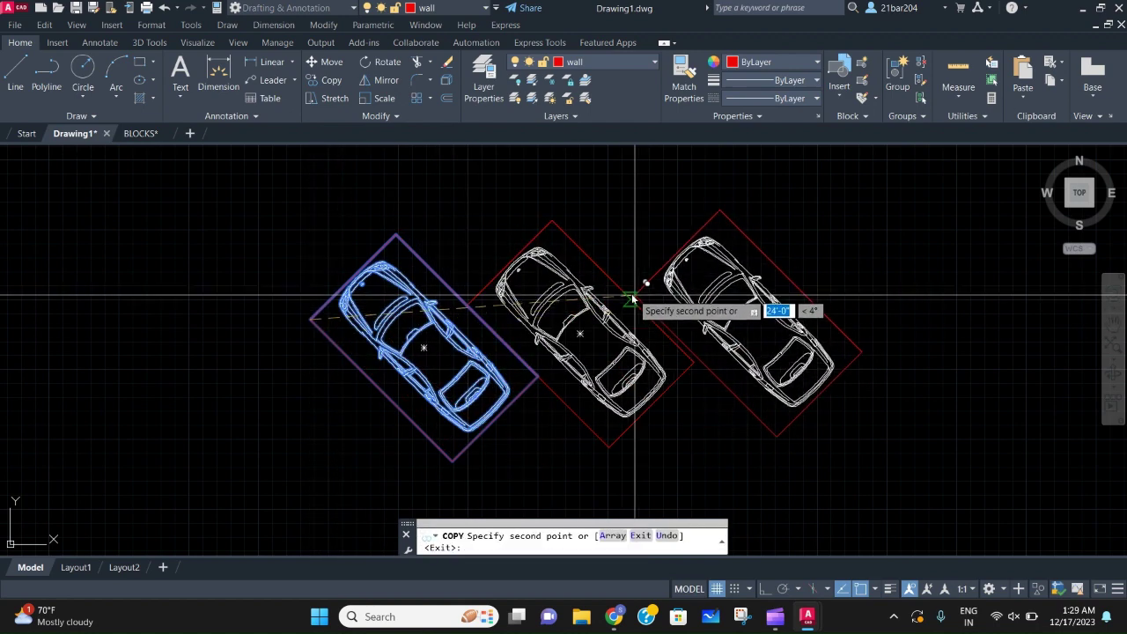
pyautogui.click(622, 291)
pyautogui.moveTo(713, 342); pyautogui.dragTo(485, 382, button='middle')
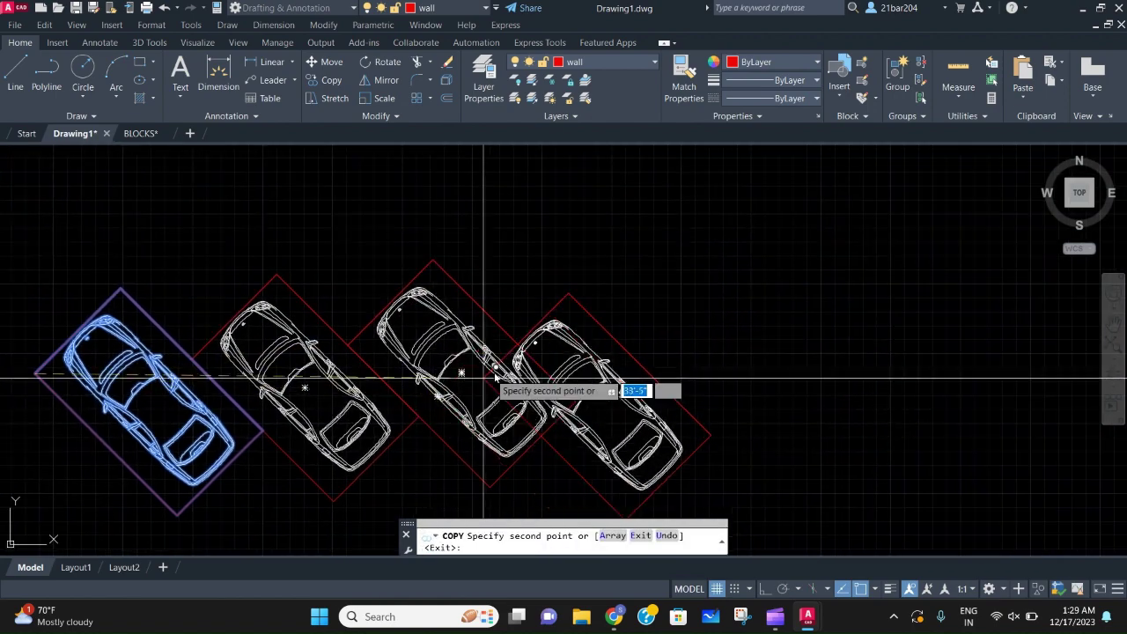
pyautogui.click(504, 331)
pyautogui.scroll(-1, 563, 390)
pyautogui.moveTo(564, 390); pyautogui.dragTo(459, 339, button='middle')
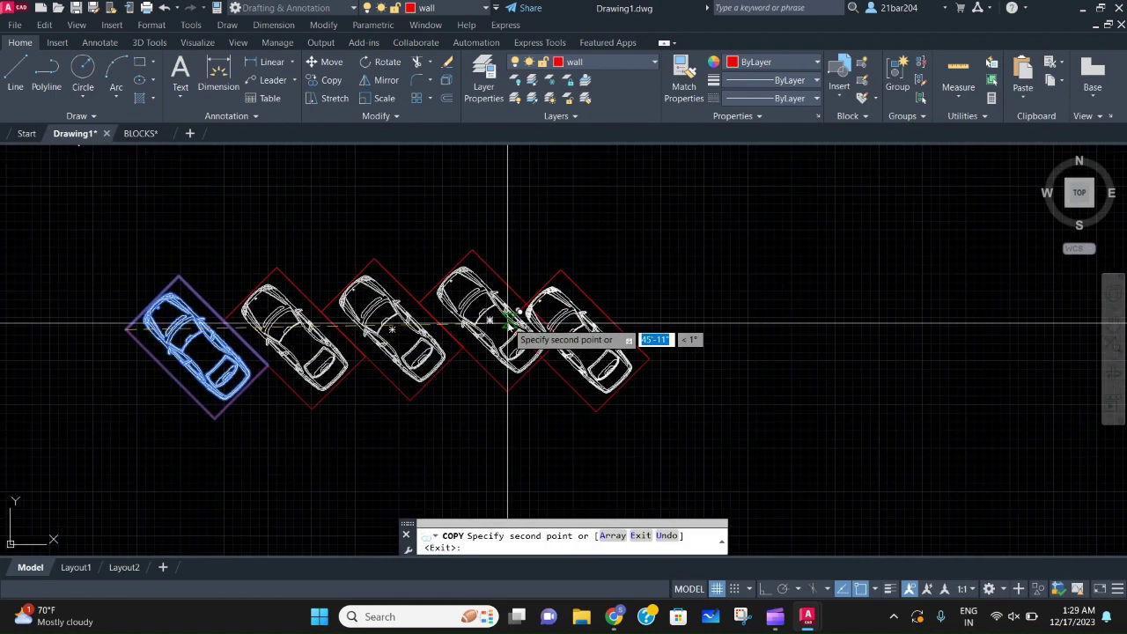
pyautogui.moveTo(531, 330); pyautogui.dragTo(600, 309, button='middle')
pyautogui.press('Escape')
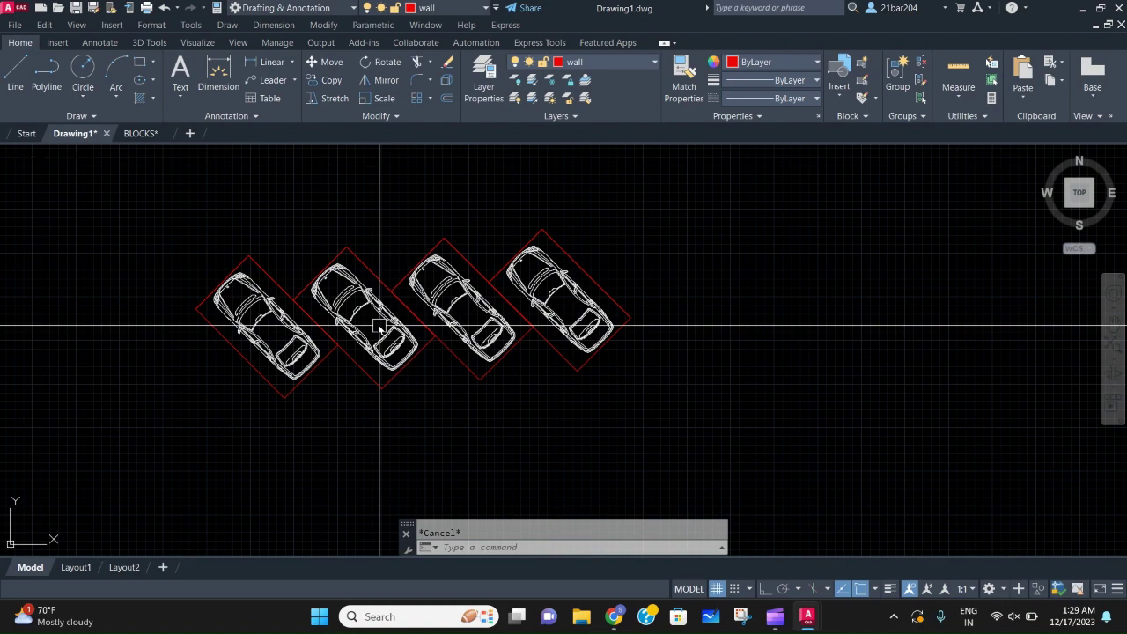
pyautogui.scroll(1, 303, 268)
pyautogui.write('l')
pyautogui.press('Return')
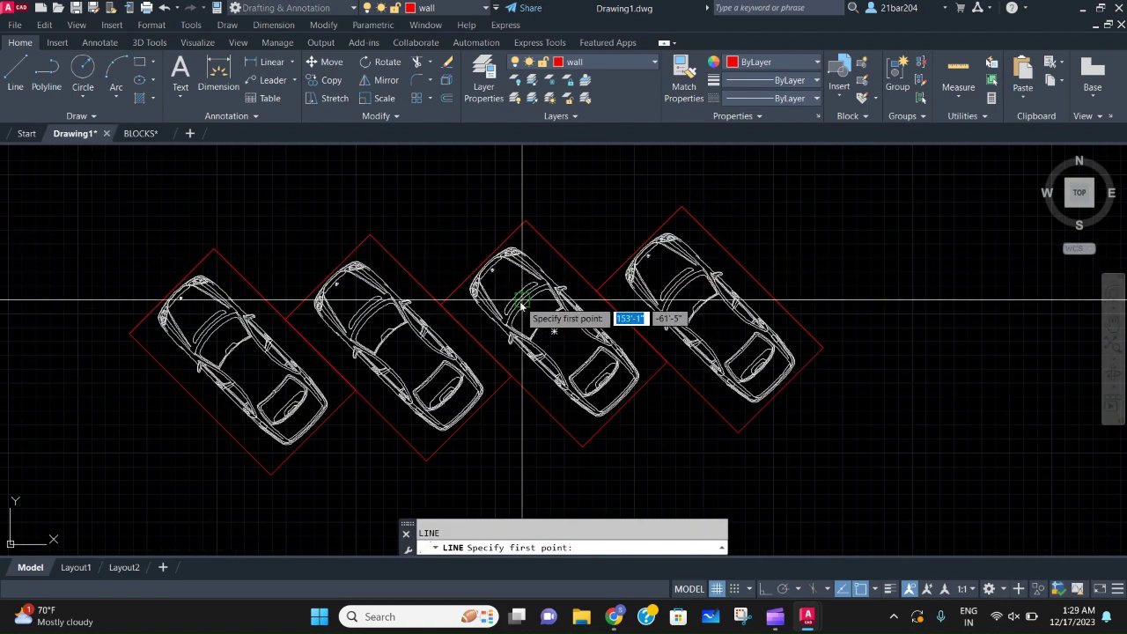
pyautogui.scroll(-1, 519, 306)
pyautogui.press('Escape')
# - Delete the three copied diagonal bays and their cars, keeping the original rotated bay
pyautogui.moveTo(520, 308); pyautogui.dragTo(385, 288, button='middle')
pyautogui.click(691, 412)
pyautogui.click(304, 233)
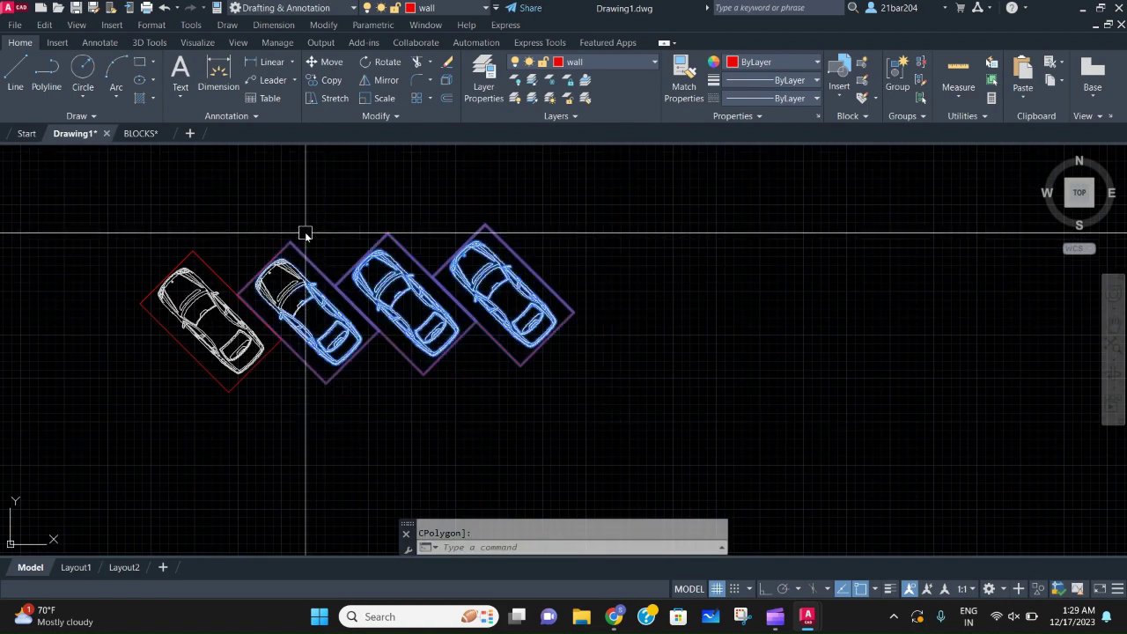
pyautogui.press('Delete')
# - Erase the leftover car fragments and bay lines beside the original rotated bay
pyautogui.scroll(1, 305, 295)
pyautogui.click(349, 362)
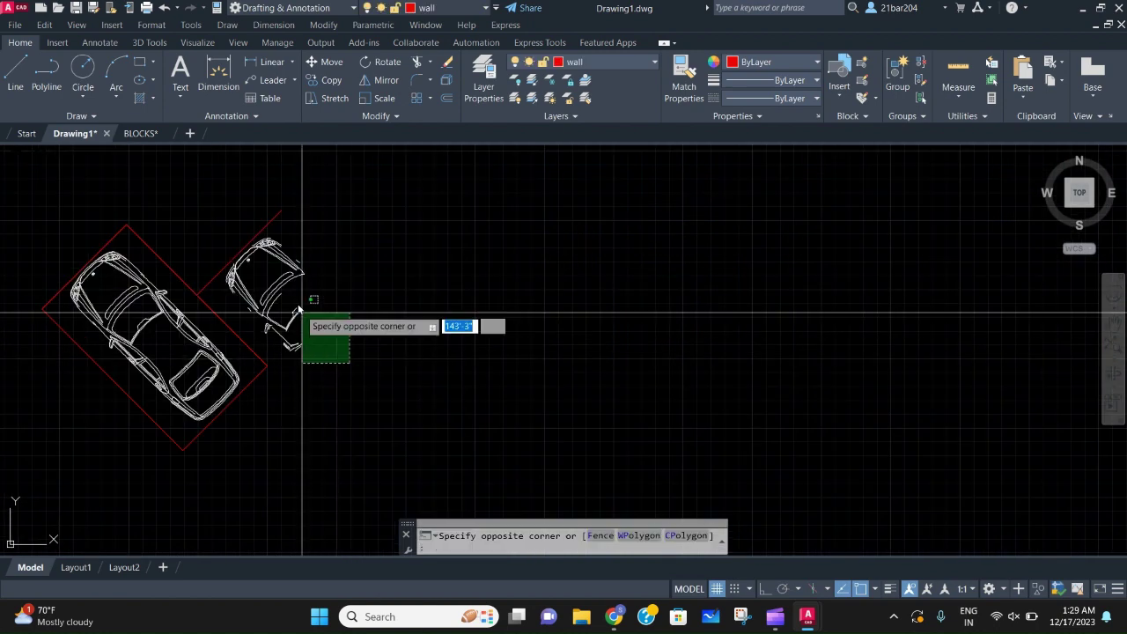
pyautogui.click(282, 246)
pyautogui.press('Delete')
pyautogui.scroll(1, 266, 306)
pyautogui.click(302, 360)
pyautogui.click(244, 265)
pyautogui.press('Delete')
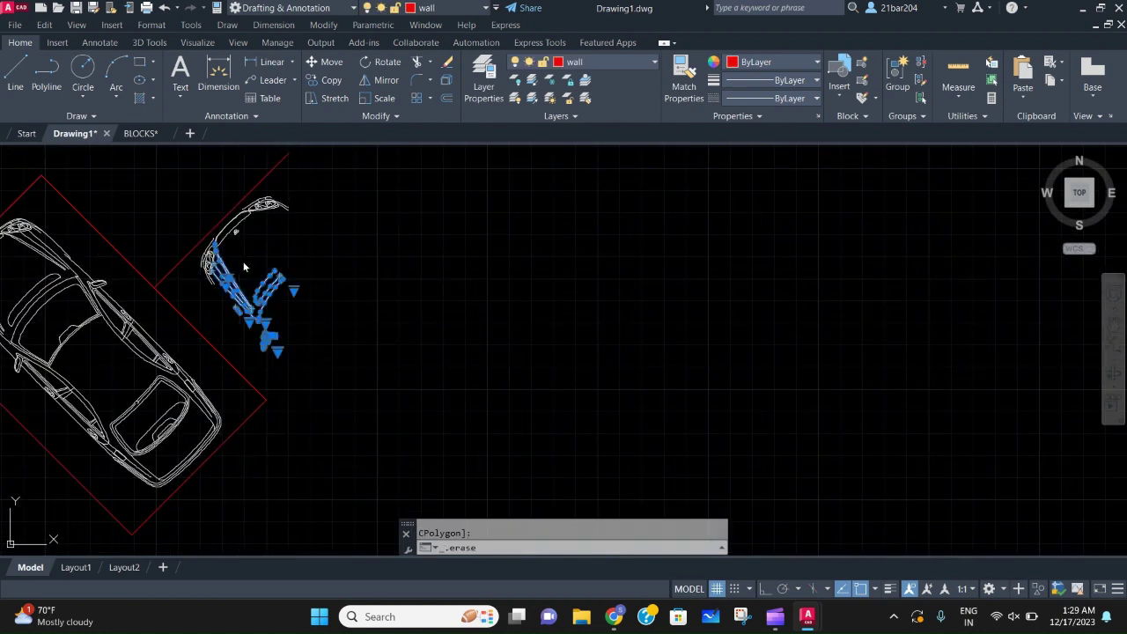
pyautogui.moveTo(244, 264); pyautogui.dragTo(274, 326, button='middle')
pyautogui.click(345, 367)
pyautogui.click(265, 251)
pyautogui.click(276, 351)
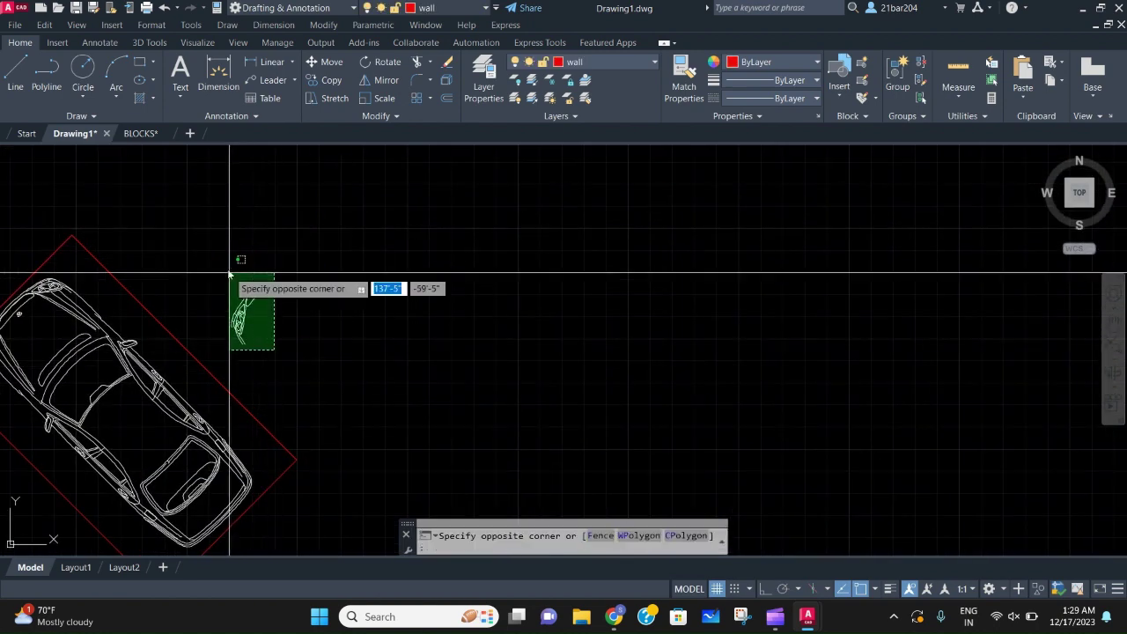
pyautogui.click(245, 269)
pyautogui.press('Delete')
pyautogui.scroll(-4, 274, 352)
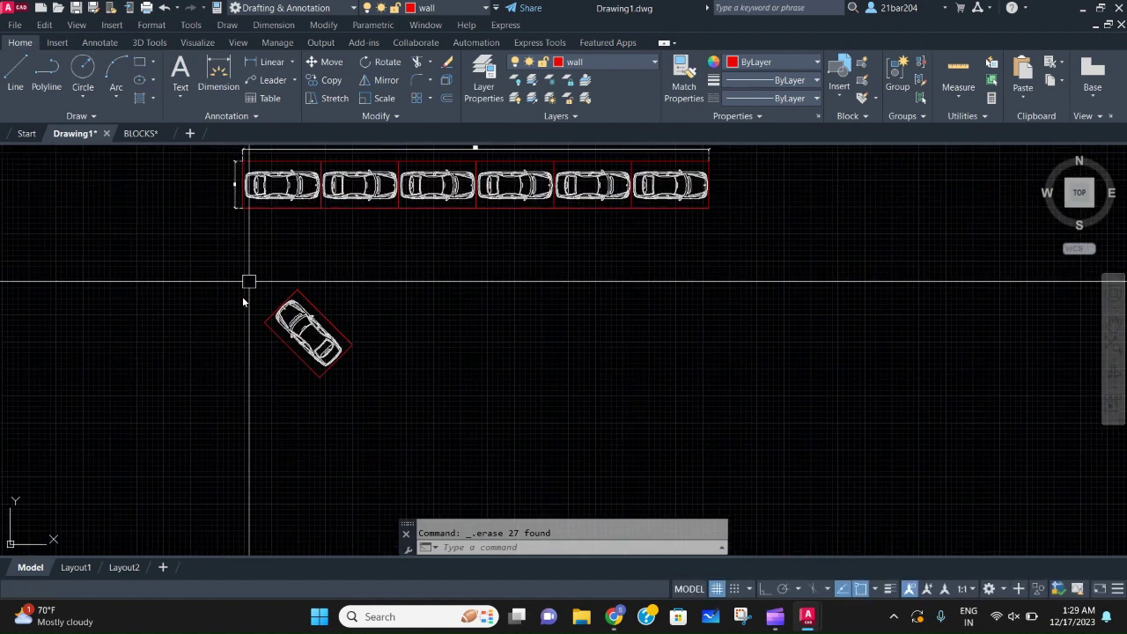
# - Draw a long horizontal line to the right from the rotated bay's topmost corner with ortho on
pyautogui.scroll(3, 246, 279)
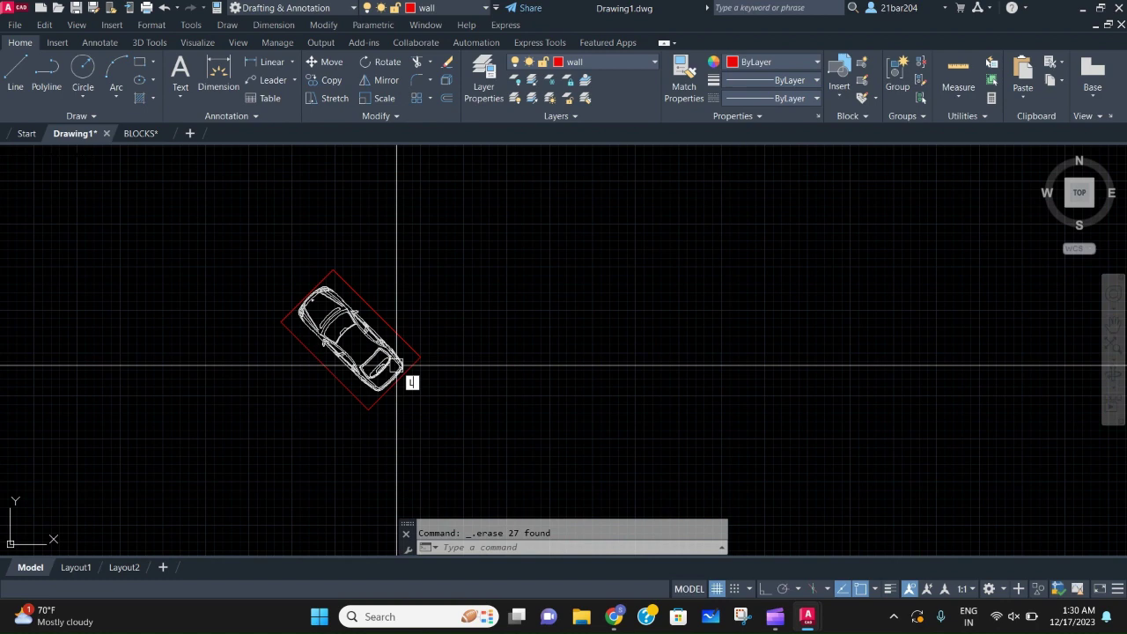
pyautogui.write('l')
pyautogui.press('Return')
pyautogui.click(333, 269)
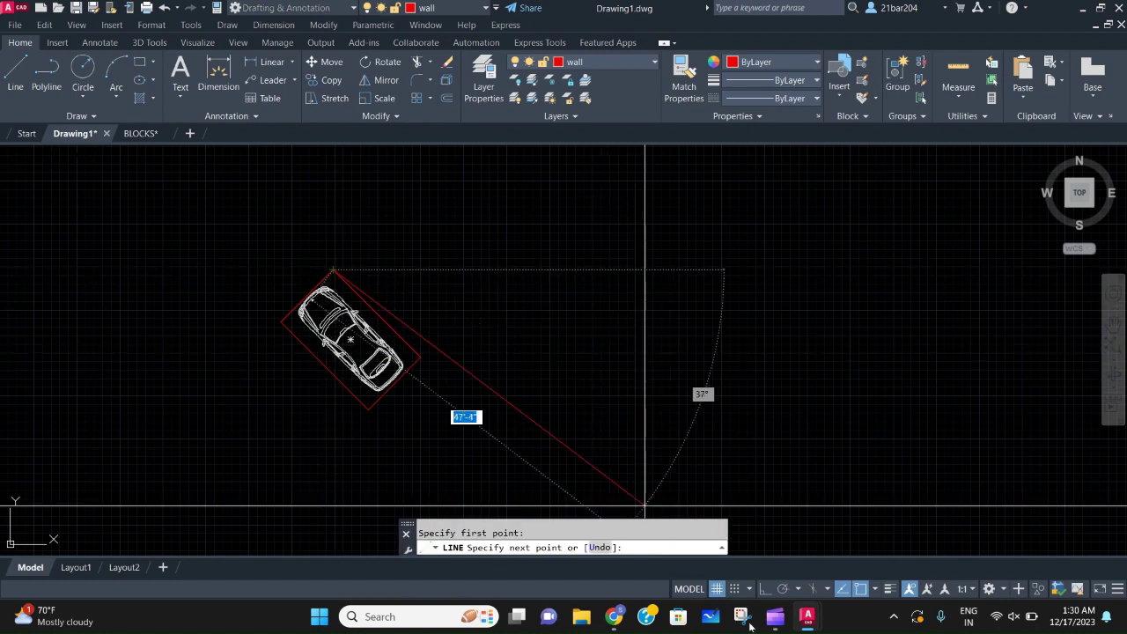
pyautogui.click(764, 589)
pyautogui.moveTo(379, 267); pyautogui.dragTo(341, 272, button='middle')
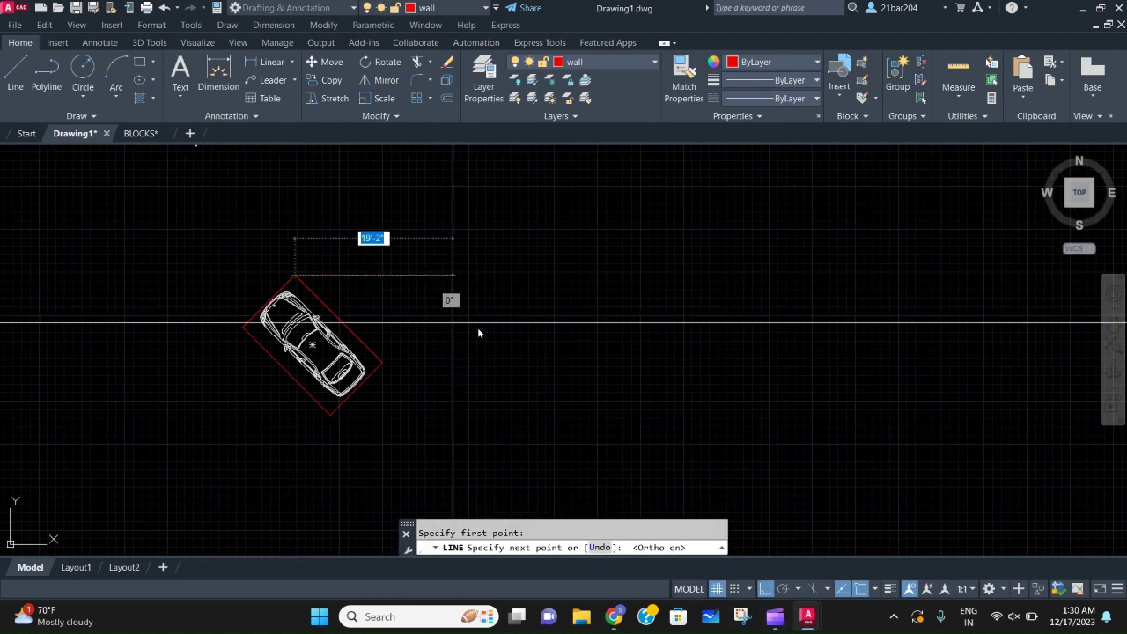
pyautogui.click(888, 278)
pyautogui.press('Escape')
# - Draw a second long horizontal line to the right from the rotated bay's lowest corner
pyautogui.press('Return')
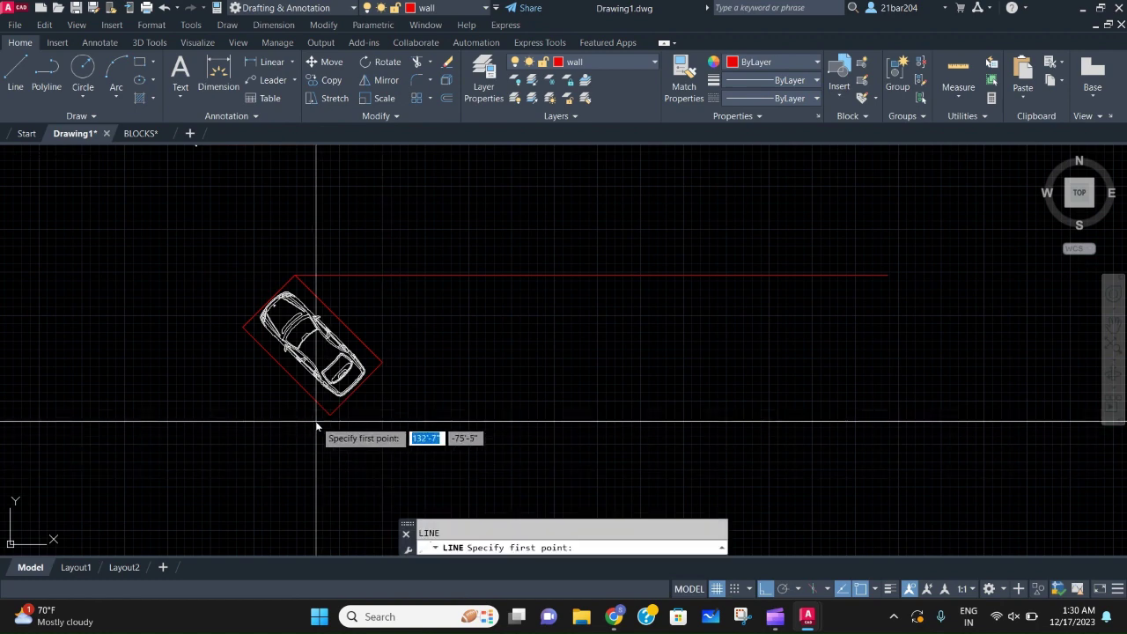
pyautogui.click(331, 418)
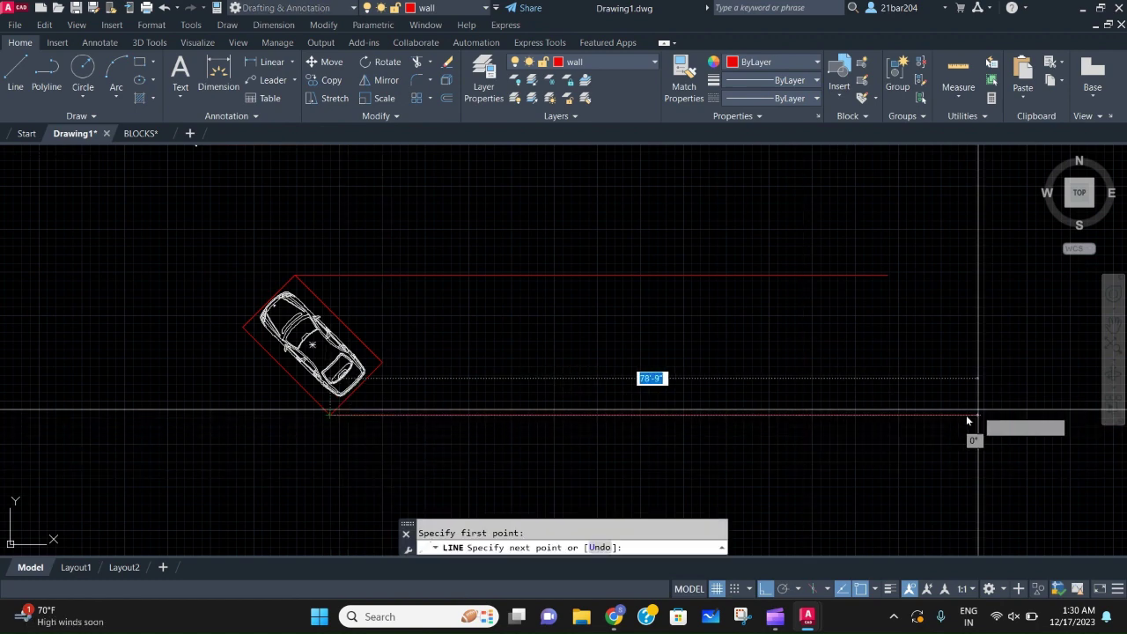
pyautogui.press('Escape')
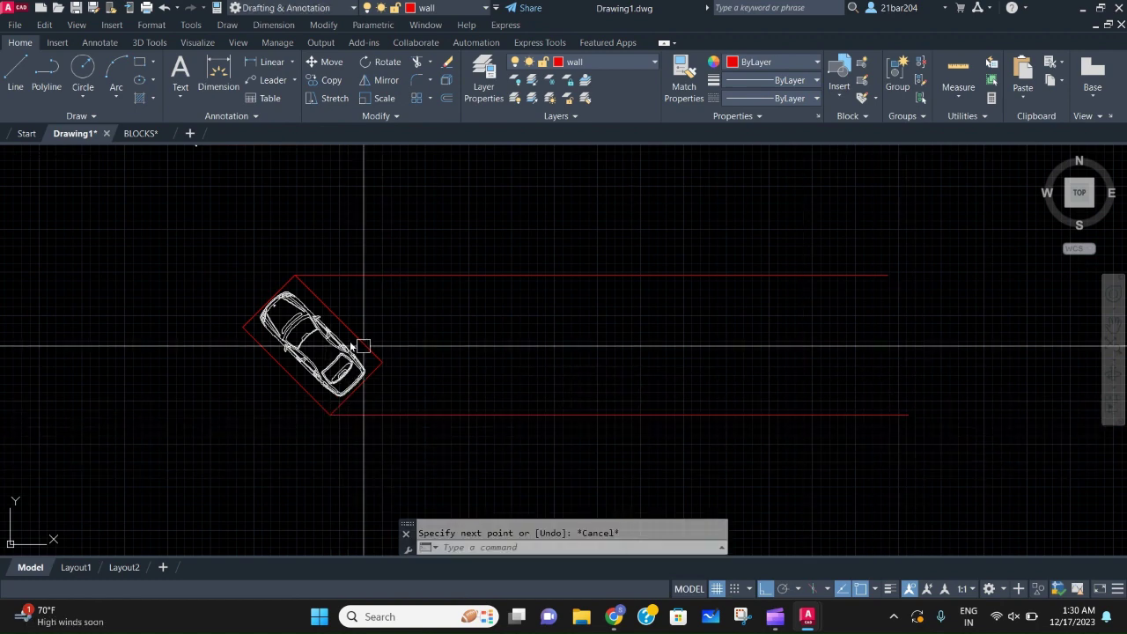
pyautogui.scroll(2, 366, 377)
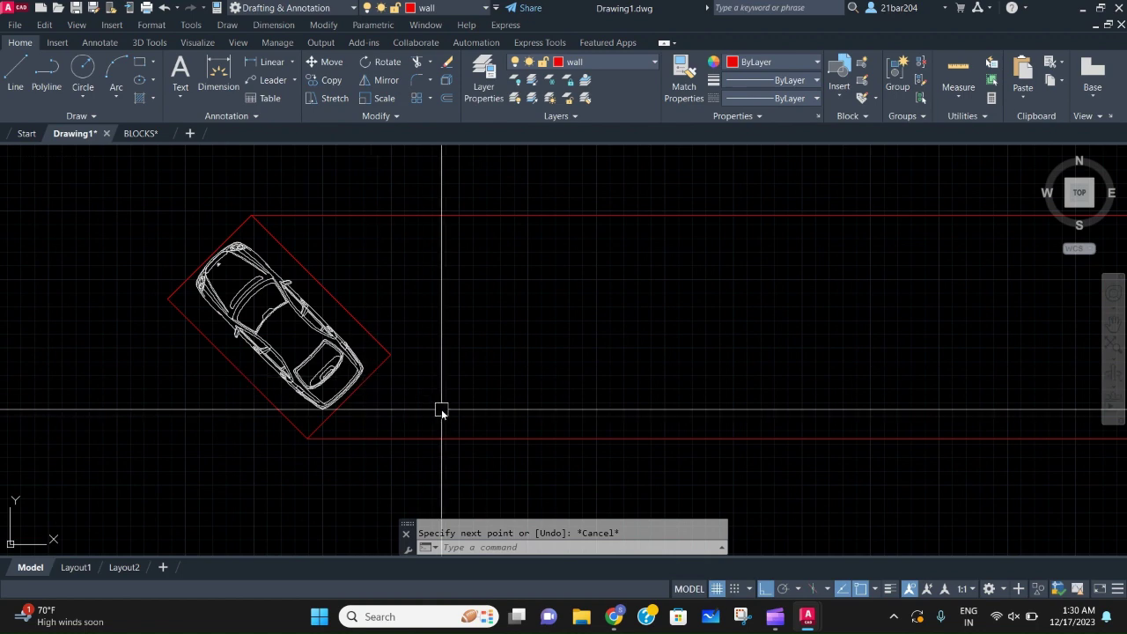
pyautogui.click(124, 178)
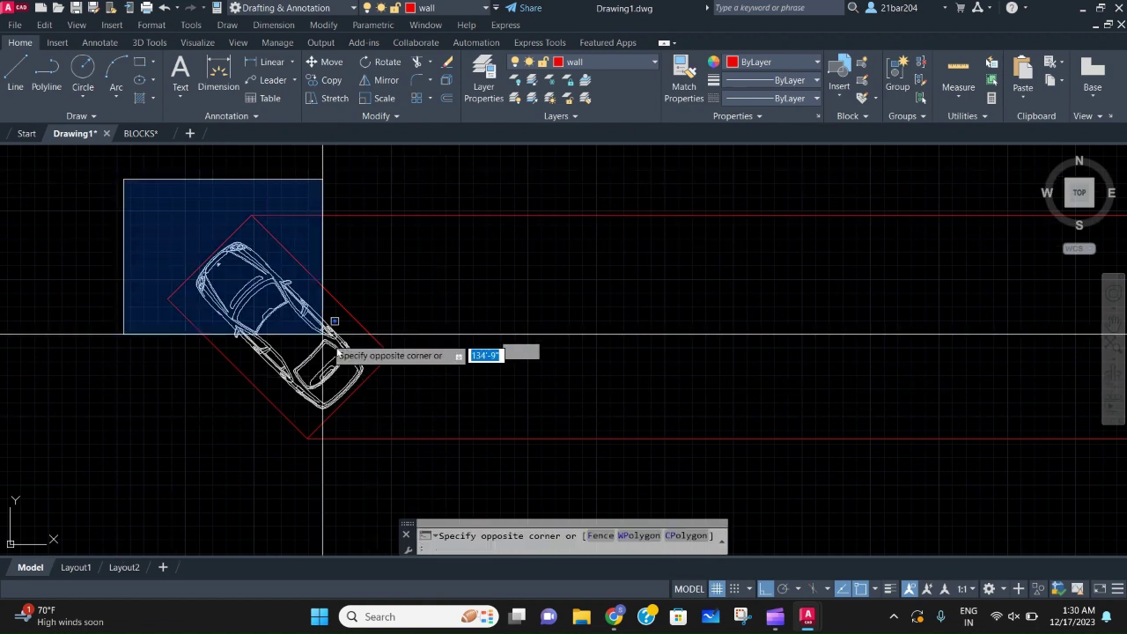
pyautogui.click(391, 427)
pyautogui.write('m')
pyautogui.press('Return')
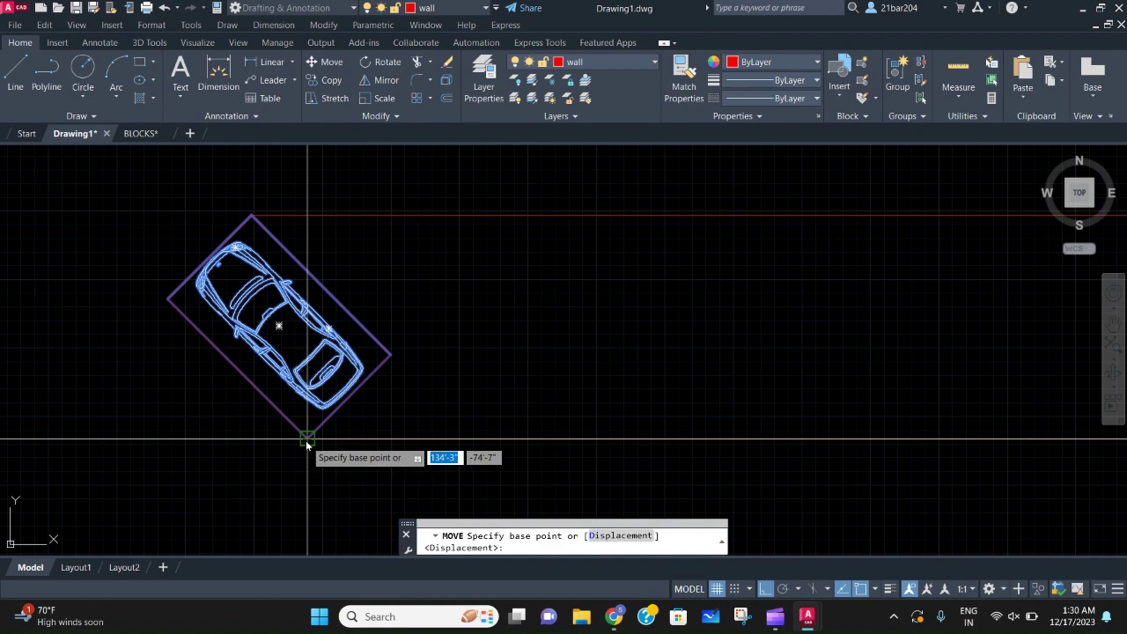
pyautogui.click(167, 300)
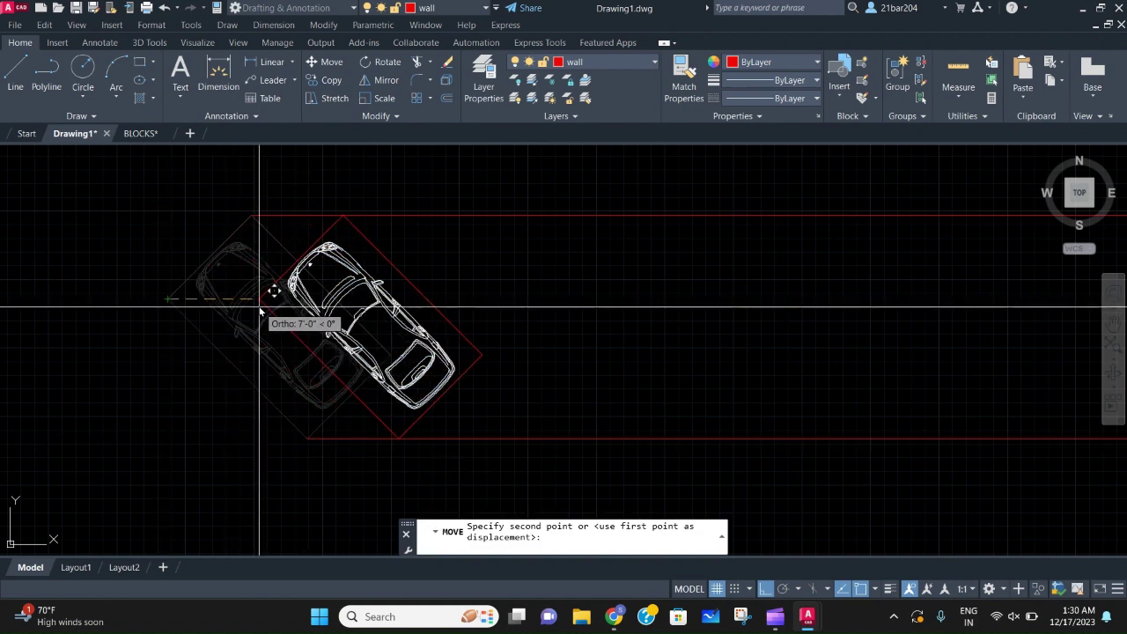
pyautogui.press('Escape')
# - Copy the rotated bay and its car as an array of 6 items from its left corner, with adjacent bays touching between the horizontal lines
pyautogui.click(88, 191)
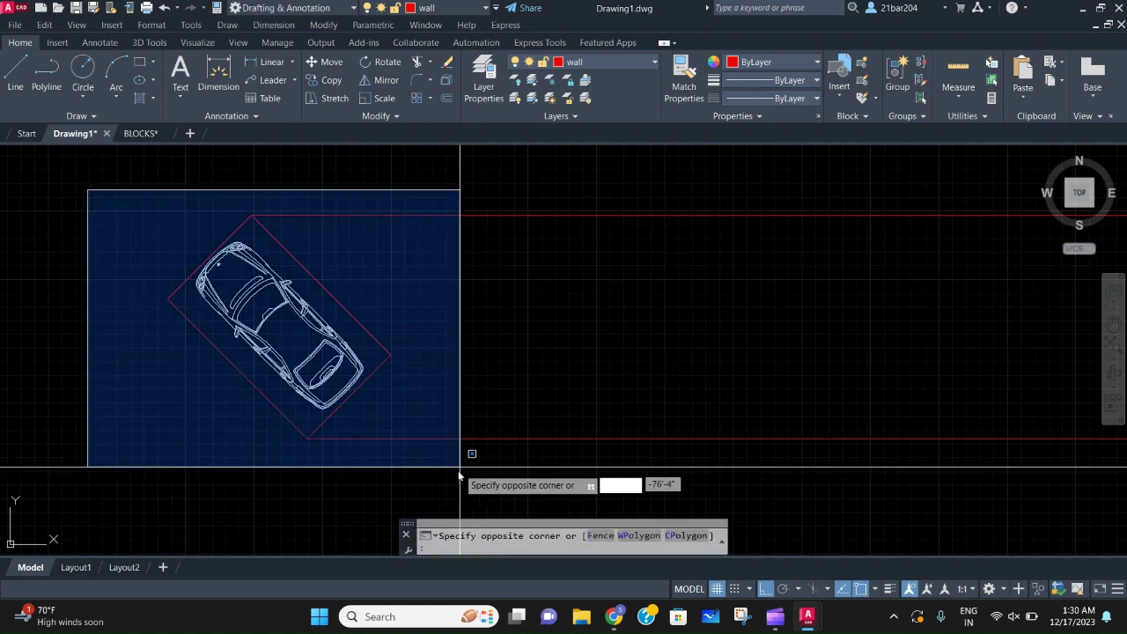
pyautogui.click(460, 474)
pyautogui.write('CO')
pyautogui.press('Return')
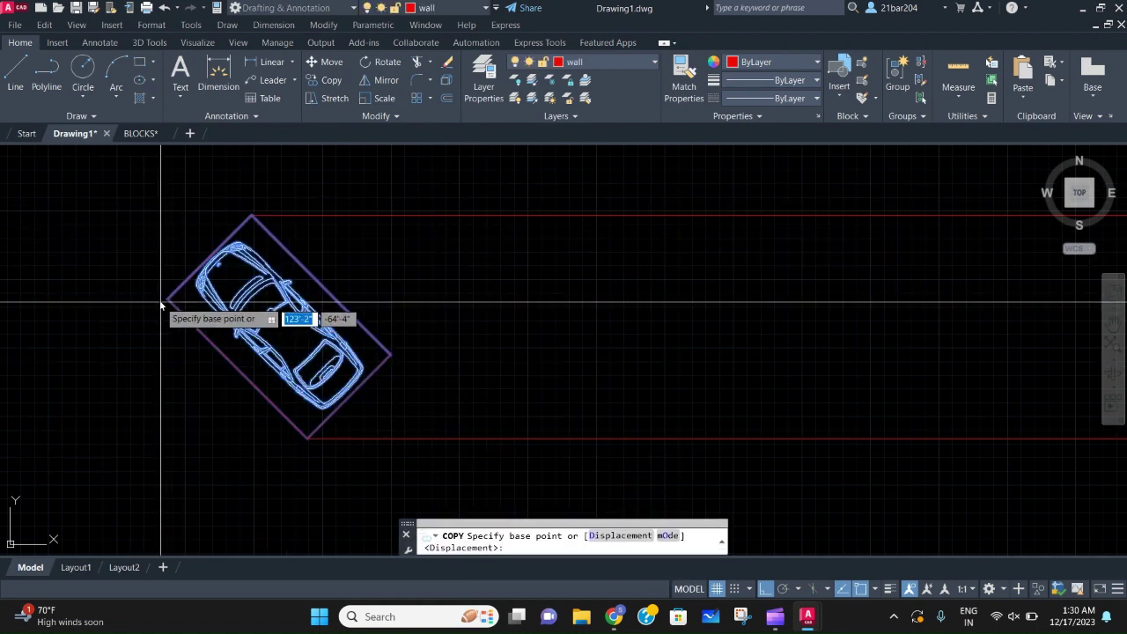
pyautogui.click(168, 299)
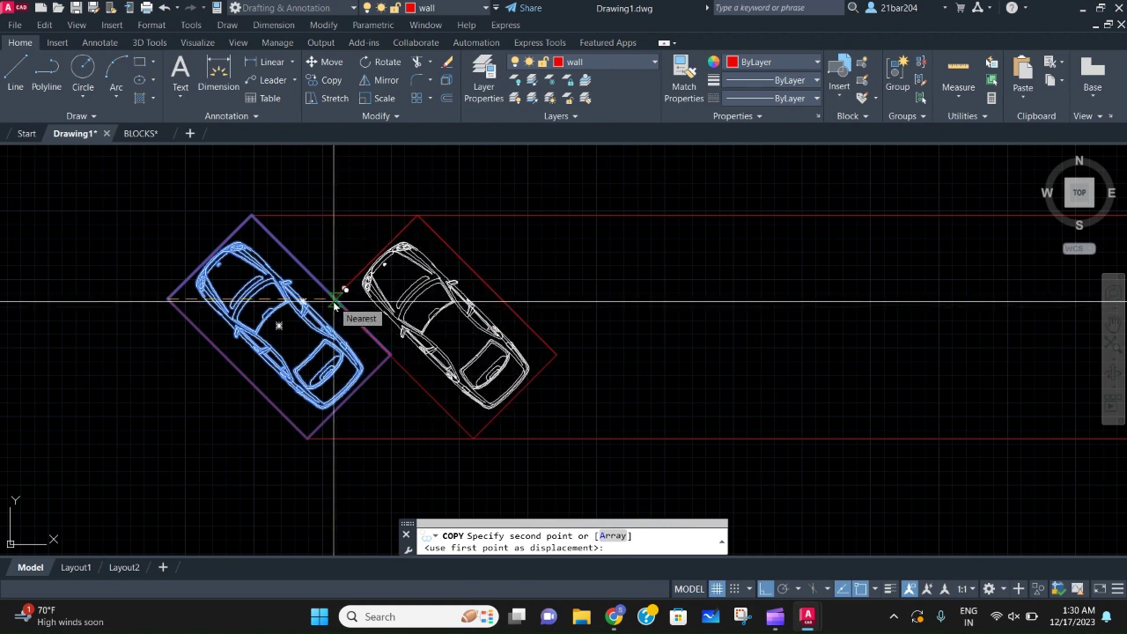
pyautogui.click(615, 536)
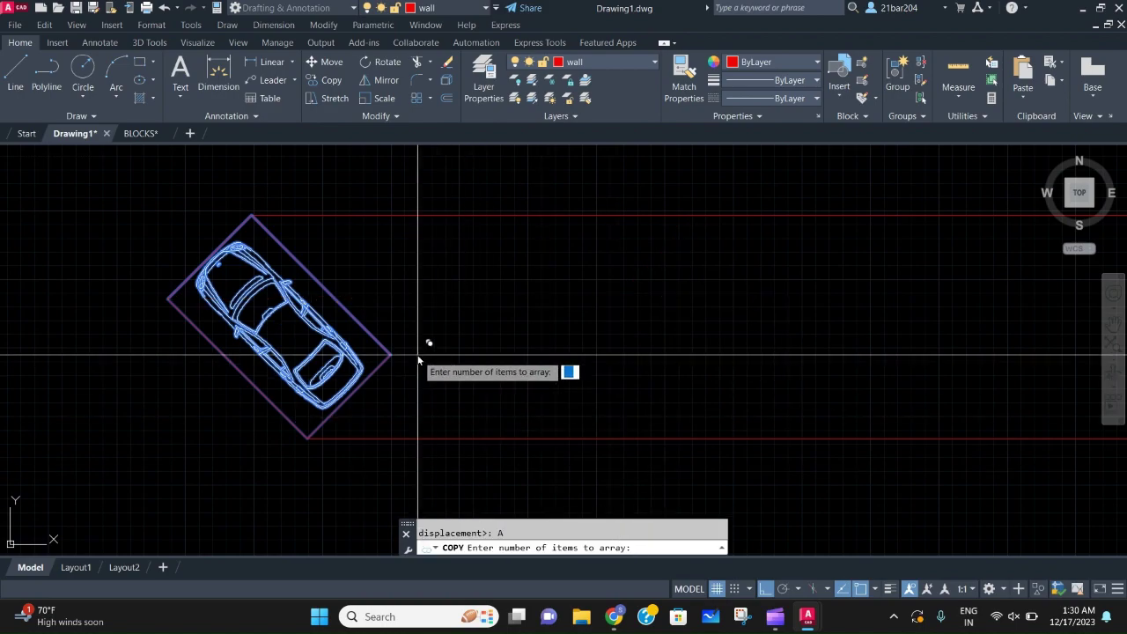
pyautogui.press('Return')
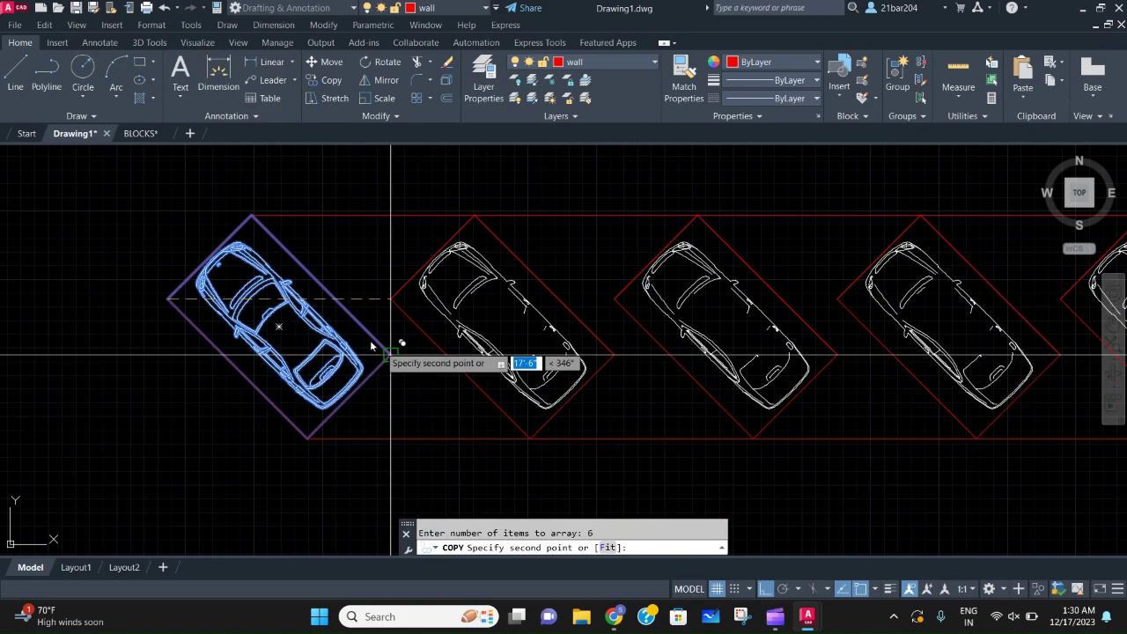
pyautogui.click(337, 301)
pyautogui.moveTo(405, 353); pyautogui.dragTo(307, 356, button='middle')
pyautogui.press('Escape')
pyautogui.press('Escape')
pyautogui.scroll(-5, 385, 357)
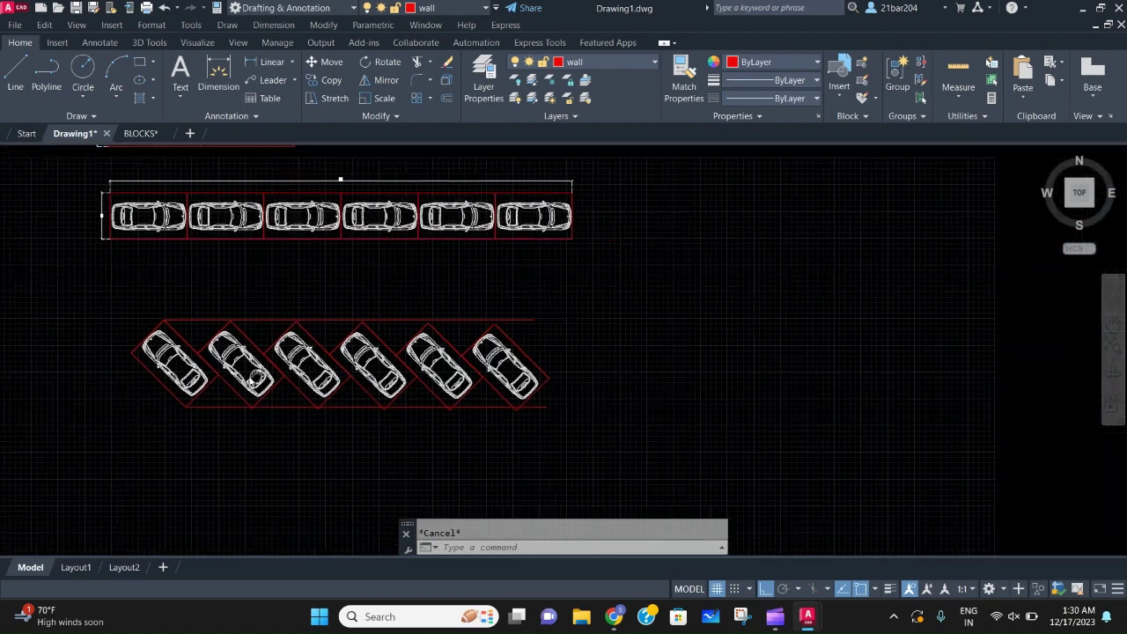
pyautogui.scroll(4, 441, 361)
pyautogui.scroll(2, 423, 337)
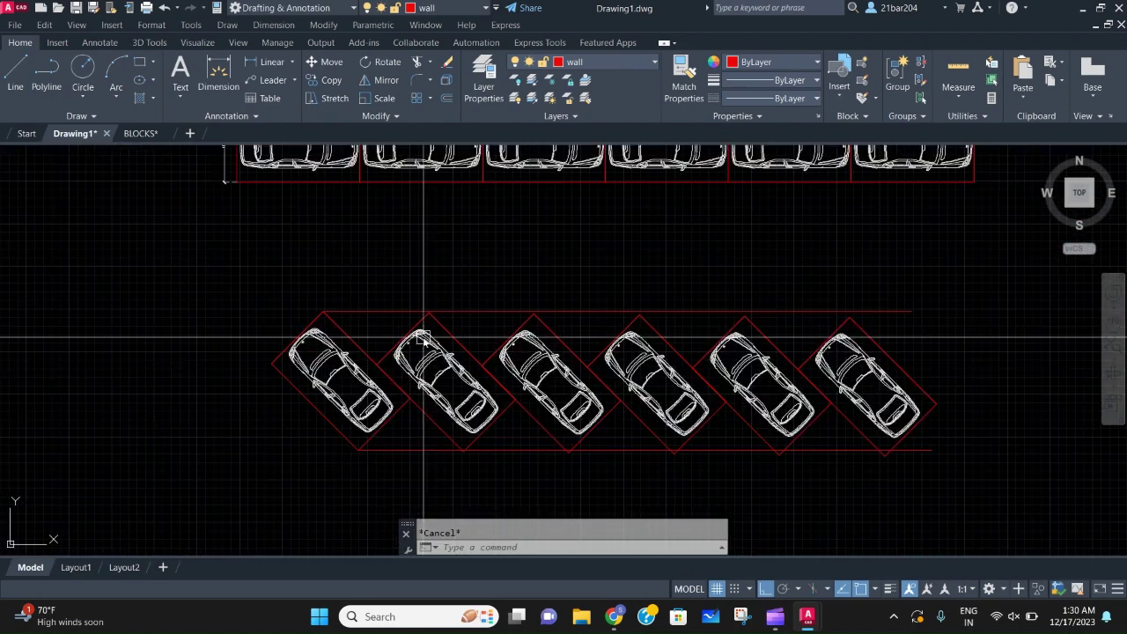
pyautogui.moveTo(249, 374); pyautogui.dragTo(262, 385, button='middle')
pyautogui.write('DIST')
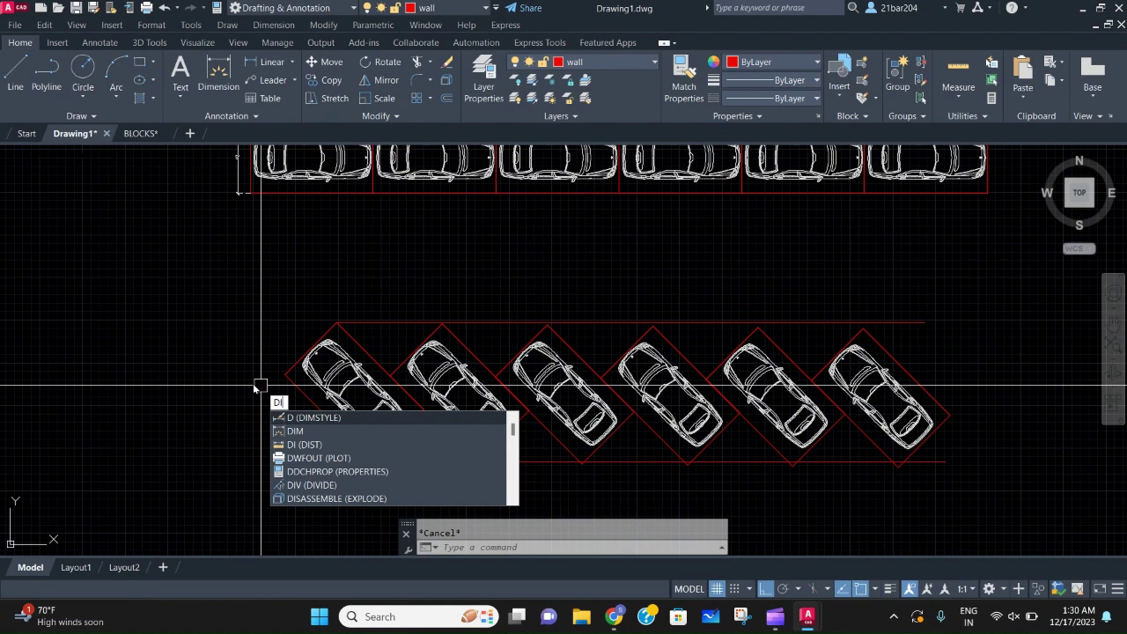
pyautogui.press('Return')
pyautogui.click(285, 374)
pyautogui.scroll(4, 910, 385)
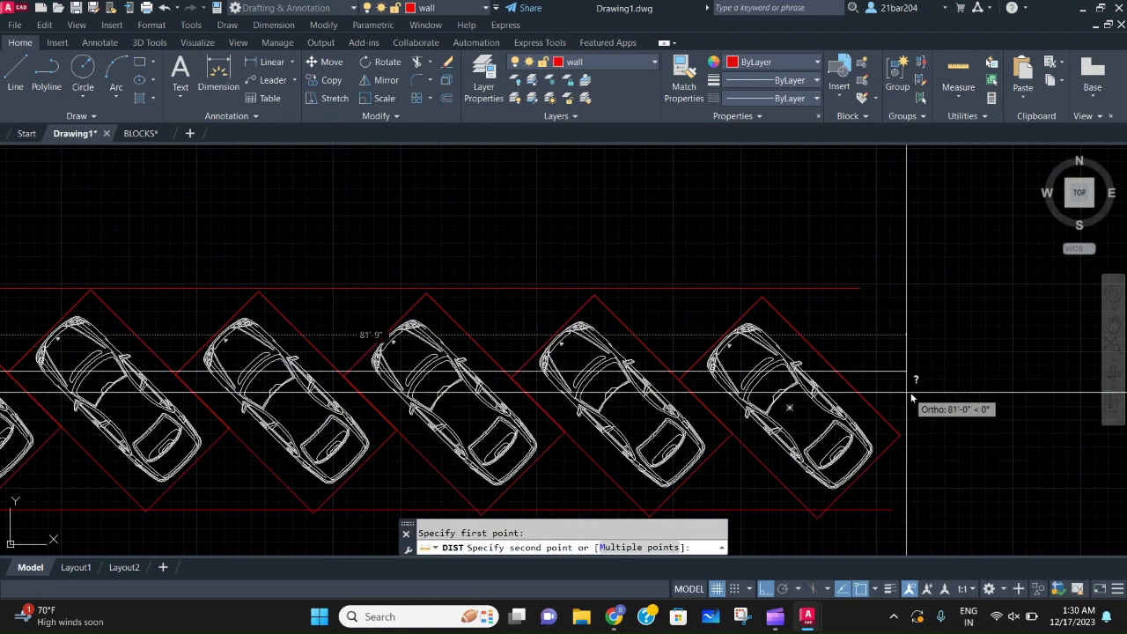
pyautogui.press('Escape')
pyautogui.write('DIST')
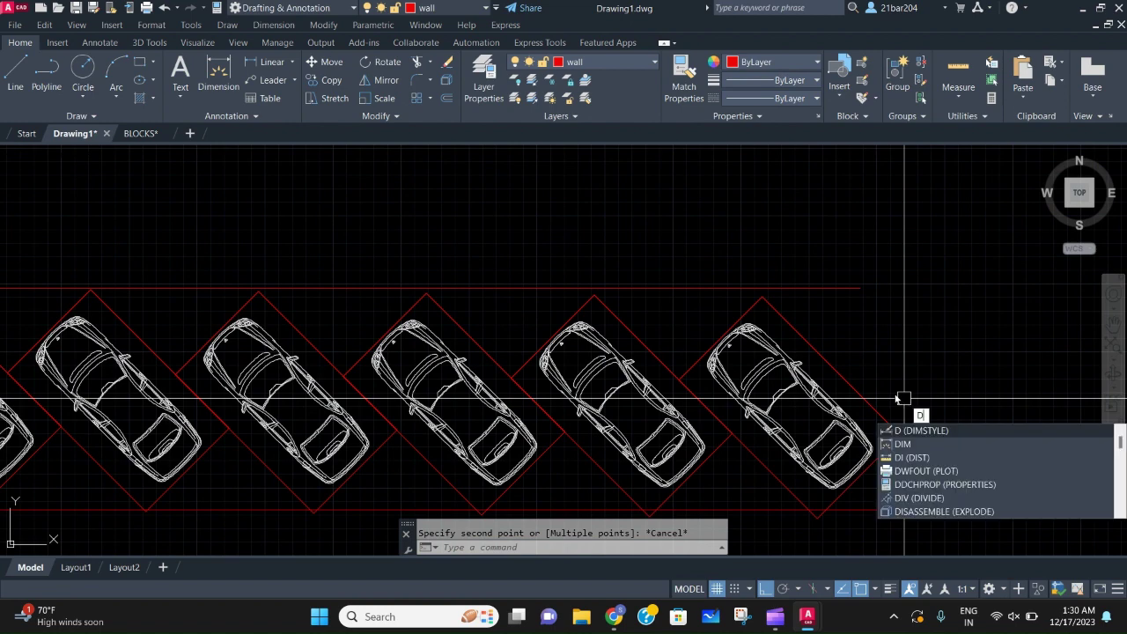
pyautogui.press('Return')
pyautogui.moveTo(380, 488); pyautogui.dragTo(726, 461, button='middle')
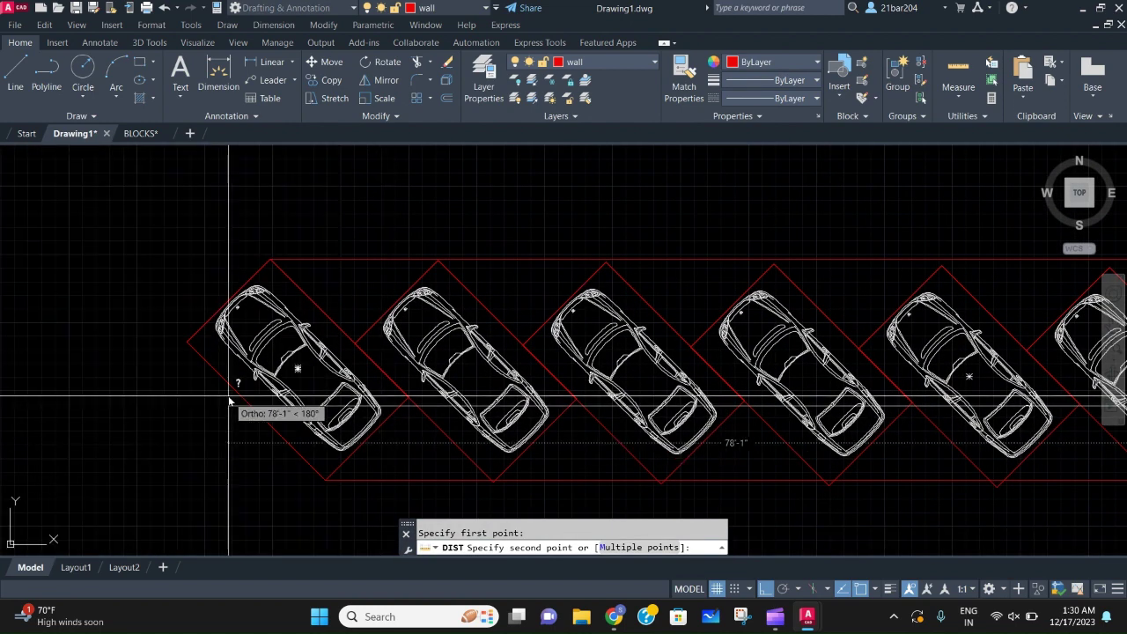
pyautogui.press('Escape')
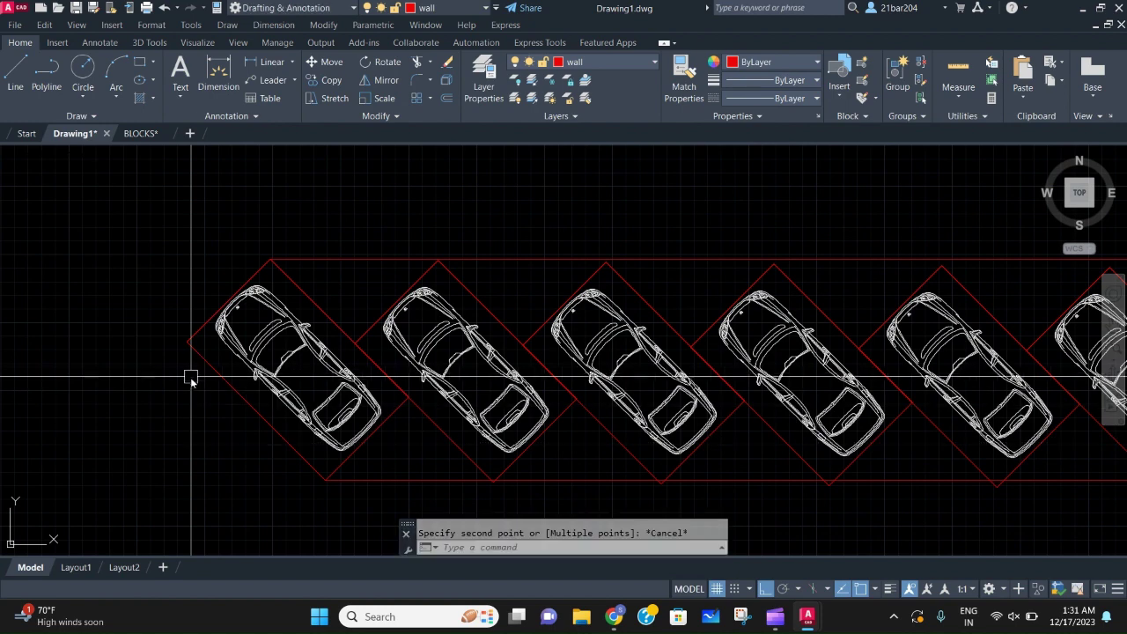
# - Dimension the diagonal row's overall length from its leftmost to its rightmost bay corner, placing the dimension above the row
pyautogui.write('DI')
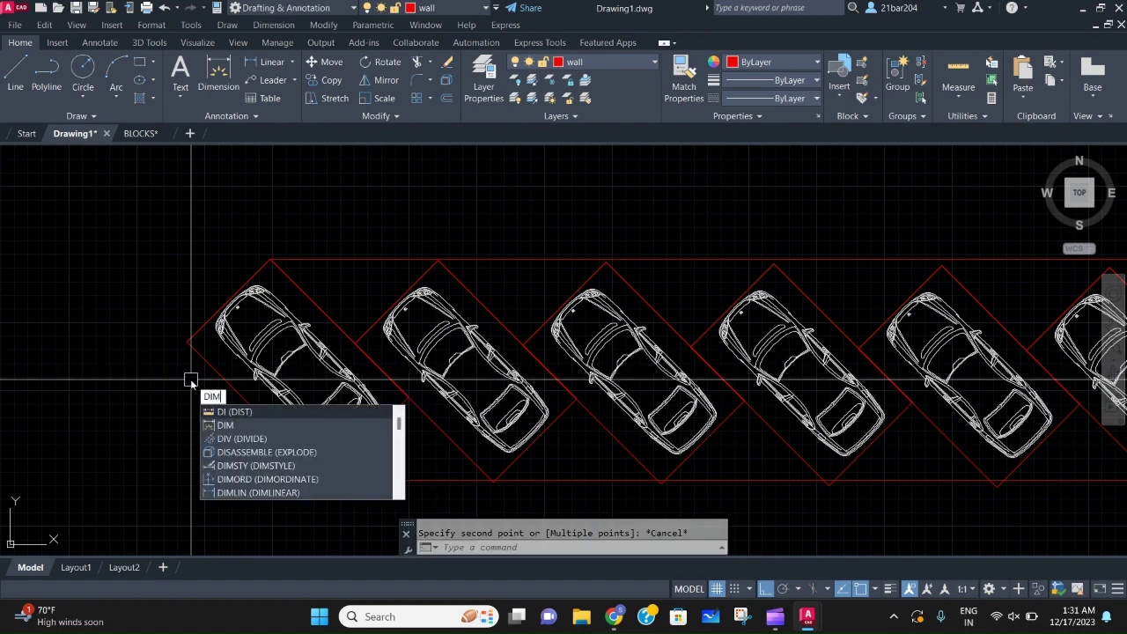
pyautogui.write('M')
pyautogui.press('Return')
pyautogui.click(187, 339)
pyautogui.moveTo(827, 473); pyautogui.dragTo(292, 434, button='middle')
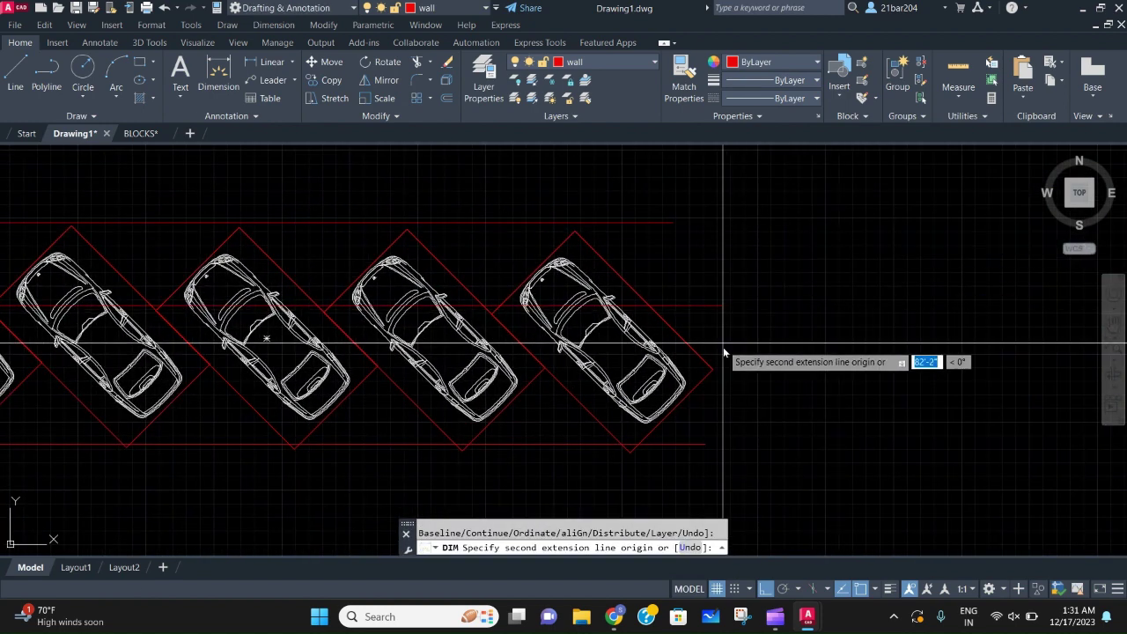
pyautogui.click(713, 305)
pyautogui.scroll(-1, 683, 248)
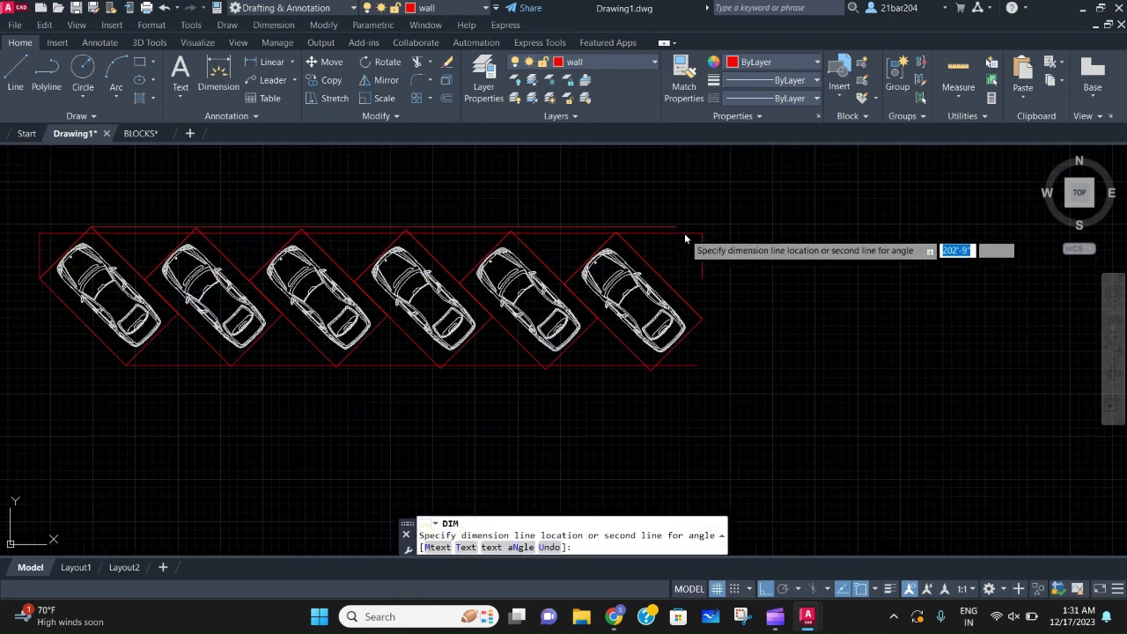
pyautogui.moveTo(685, 237); pyautogui.dragTo(746, 308, button='middle')
pyautogui.click(668, 259)
pyautogui.press('Return')
# - Match the diagonal row's length dimension to the properties of the horizontal row's length dimension
pyautogui.moveTo(784, 218); pyautogui.dragTo(788, 298, button='middle')
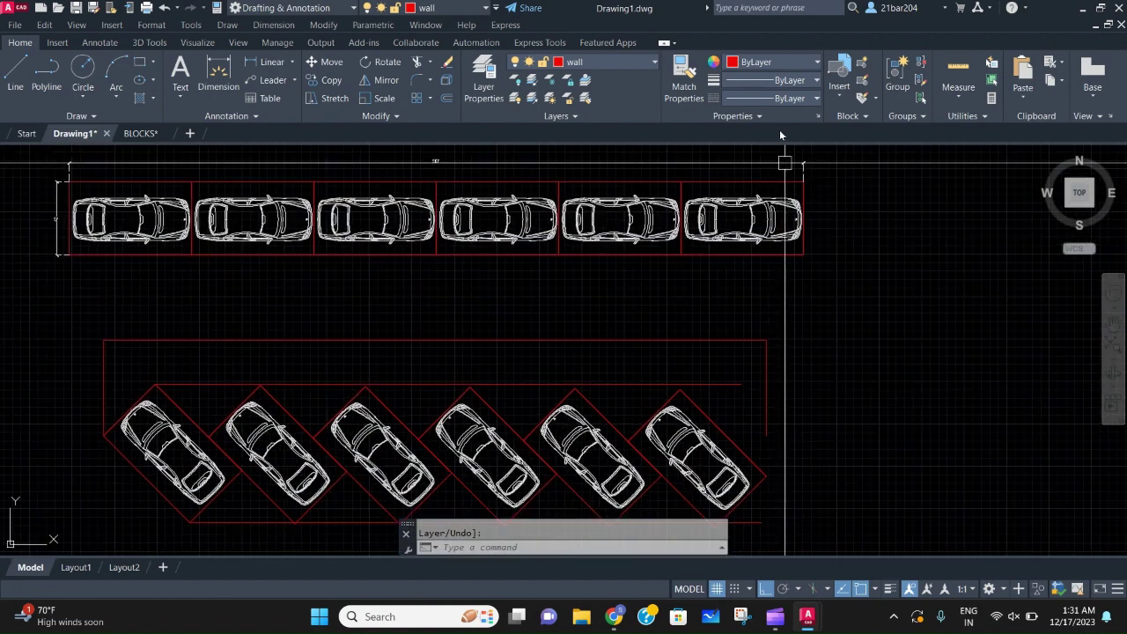
pyautogui.click(684, 76)
pyautogui.click(654, 216)
pyautogui.scroll(-2, 653, 218)
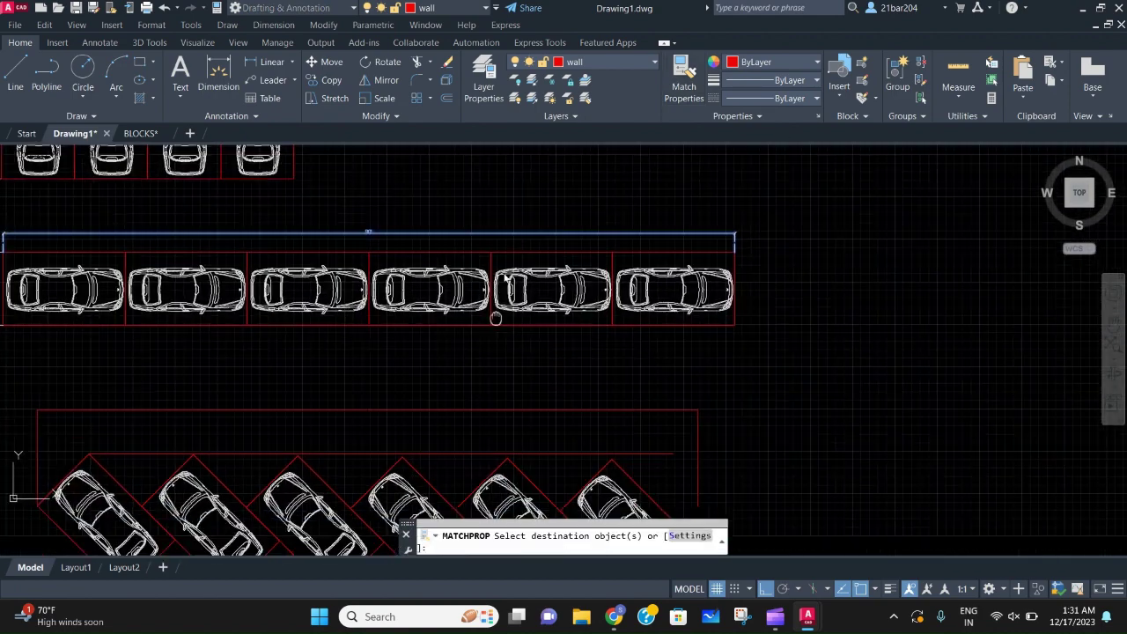
pyautogui.press('Escape')
pyautogui.scroll(-2, 475, 366)
pyautogui.scroll(5, 519, 285)
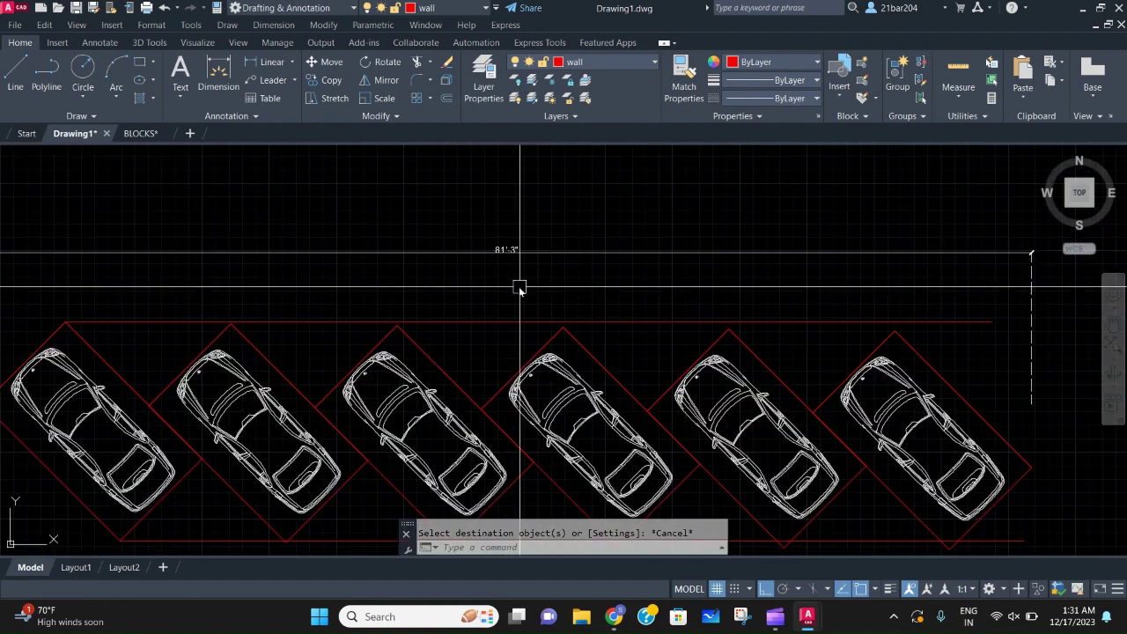
# - Dimension the diagonal row's depth between its two long horizontal boundary lines, placing the dimension beside the first bay
pyautogui.scroll(-2, 380, 387)
pyautogui.write('dim')
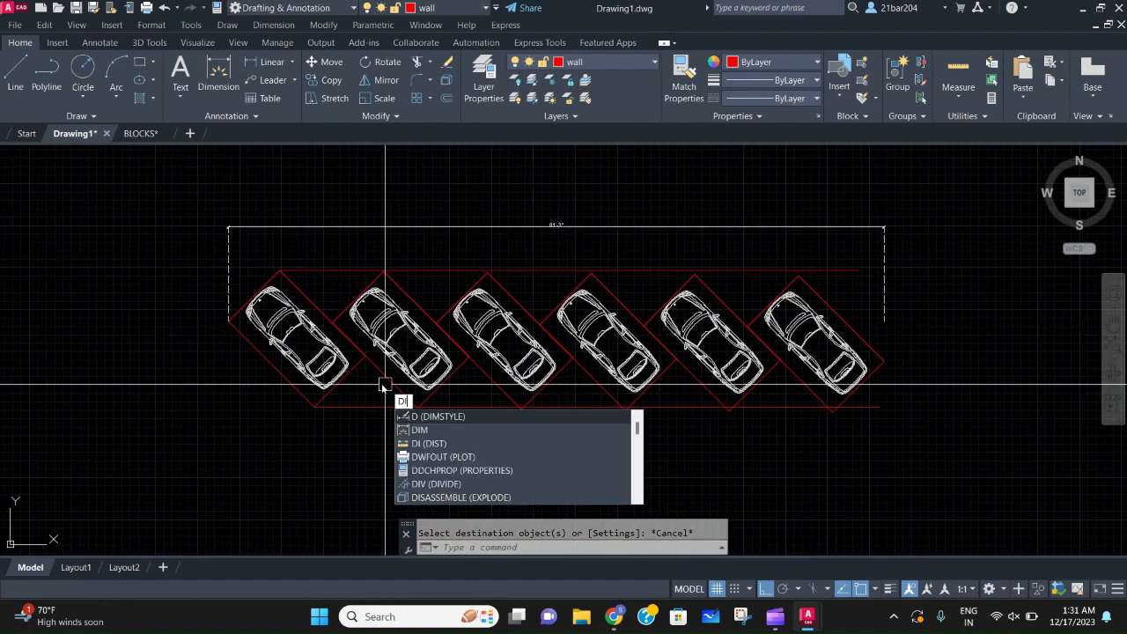
pyautogui.press('Return')
pyautogui.click(280, 270)
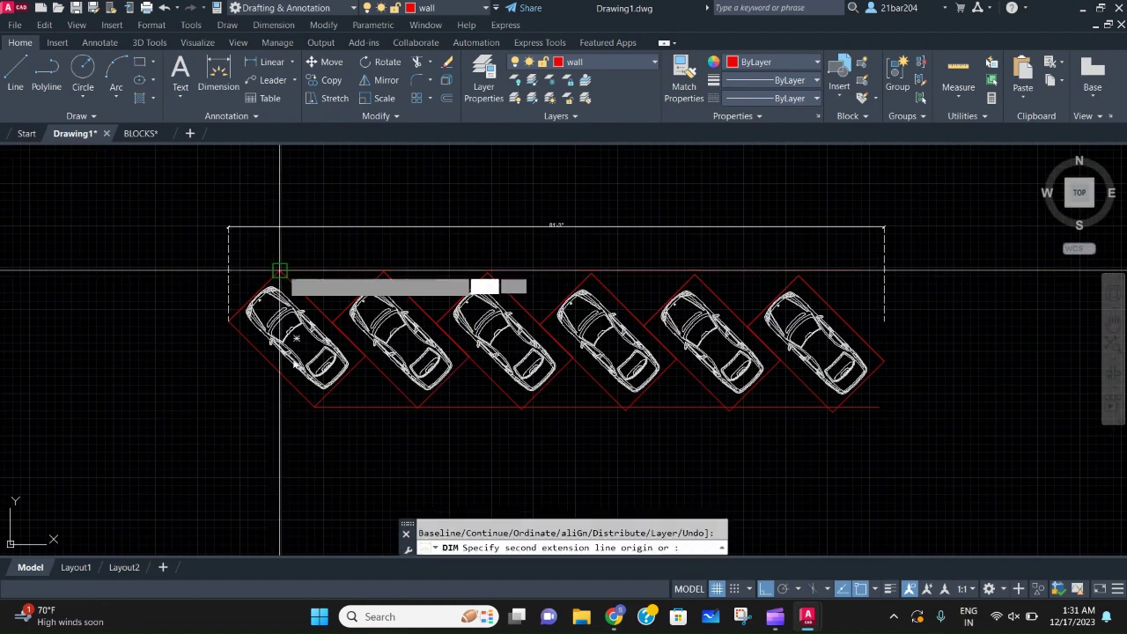
pyautogui.click(302, 412)
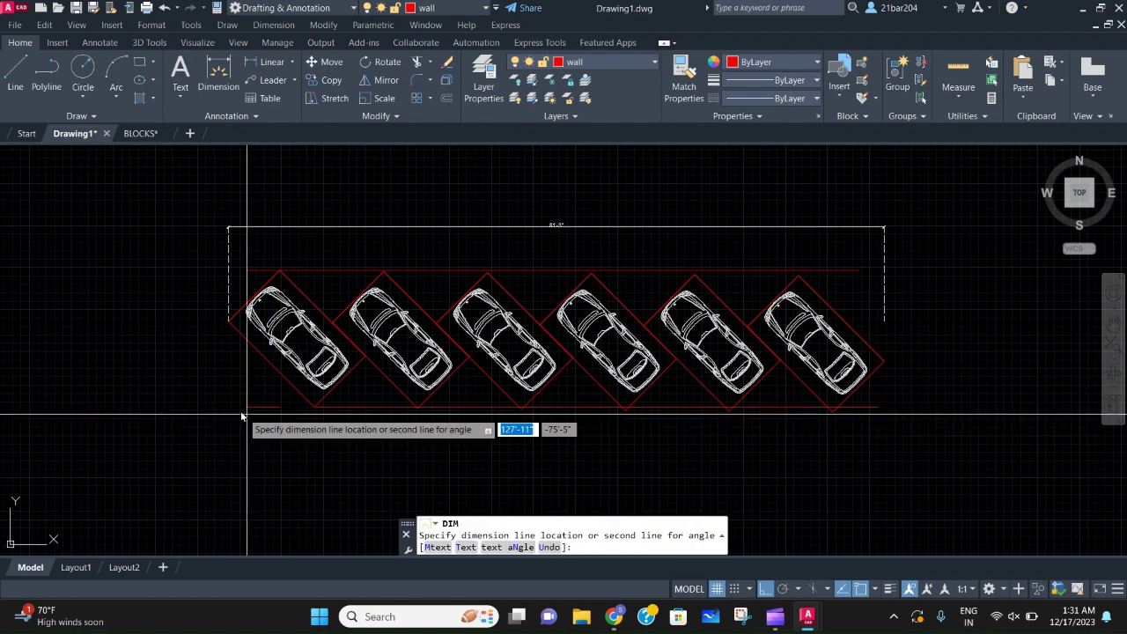
pyautogui.click(178, 384)
# - Match the diagonal row's depth dimension to the properties of its overall length dimension
pyautogui.click(684, 79)
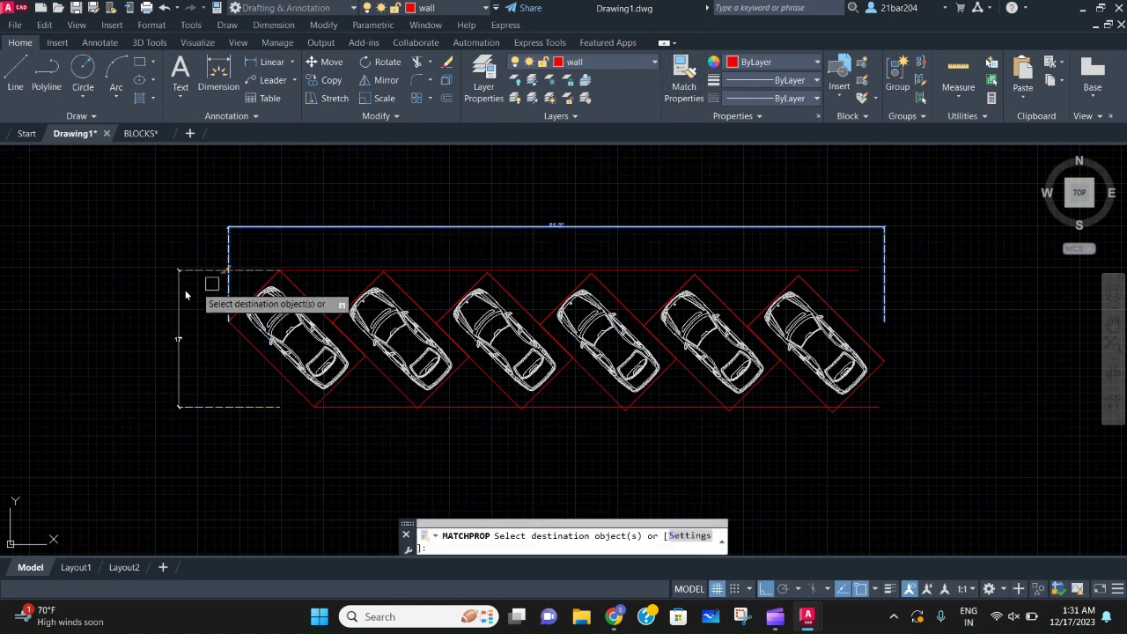
pyautogui.scroll(3, 178, 309)
pyautogui.press('Escape')
pyautogui.scroll(-5, 150, 398)
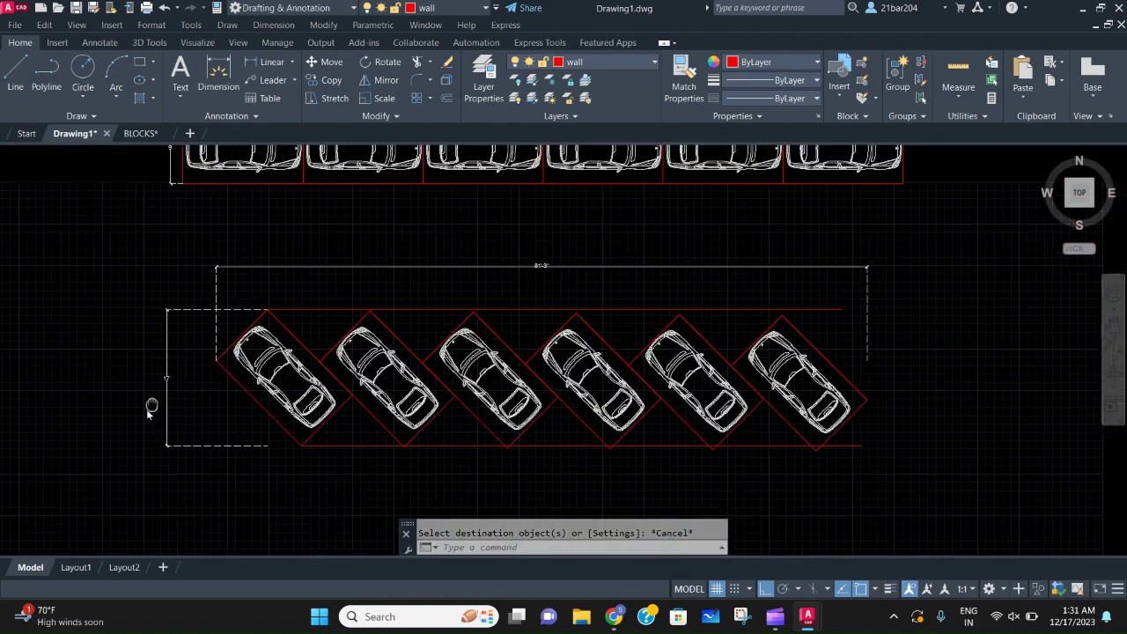
# - Compare the diagonal row's length and depth dimensions with those of the vertical and horizontal parking rows
pyautogui.scroll(5, 522, 267)
pyautogui.moveTo(477, 306)
pyautogui.mouseDown(button='middle')
pyautogui.moveTo(566, 368)
pyautogui.moveTo(562, 289)
pyautogui.mouseUp(button='middle')
pyautogui.scroll(-1, 556, 362)
pyautogui.scroll(-1, 564, 340)
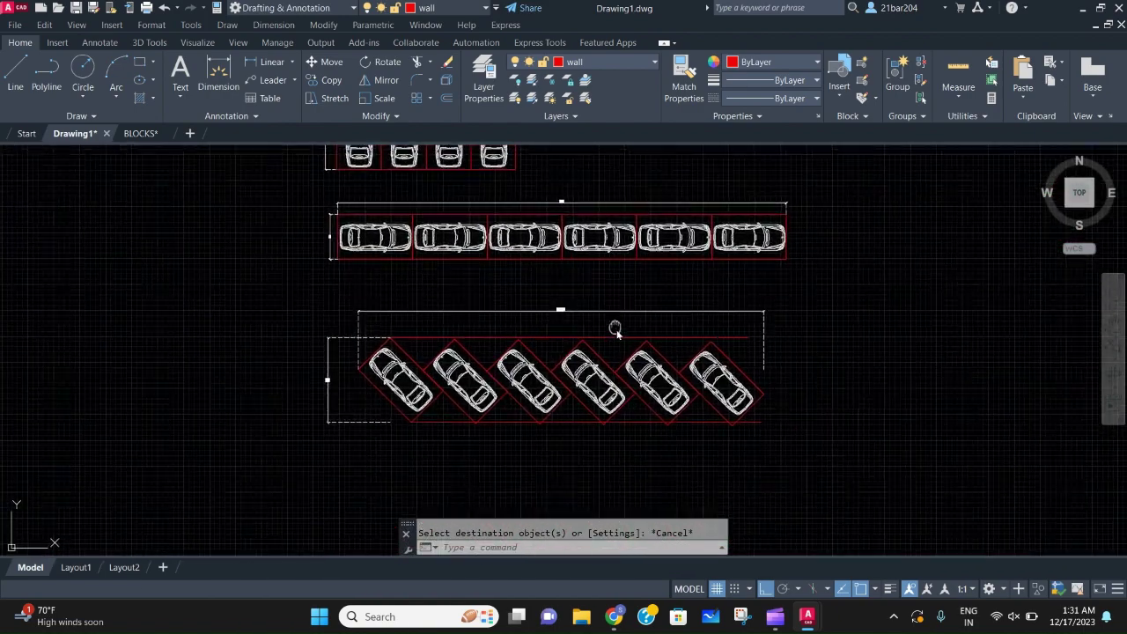
pyautogui.moveTo(614, 329); pyautogui.dragTo(616, 337, button='middle')
pyautogui.scroll(1, 536, 365)
pyautogui.scroll(-3, 564, 387)
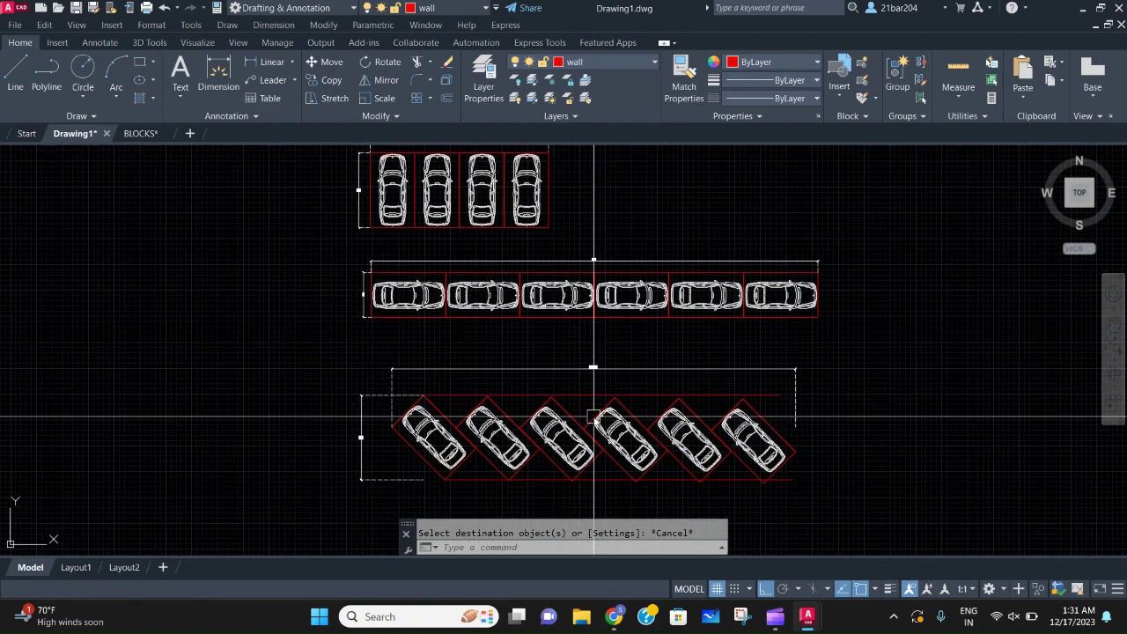
pyautogui.scroll(3, 437, 164)
pyautogui.scroll(-5, 518, 204)
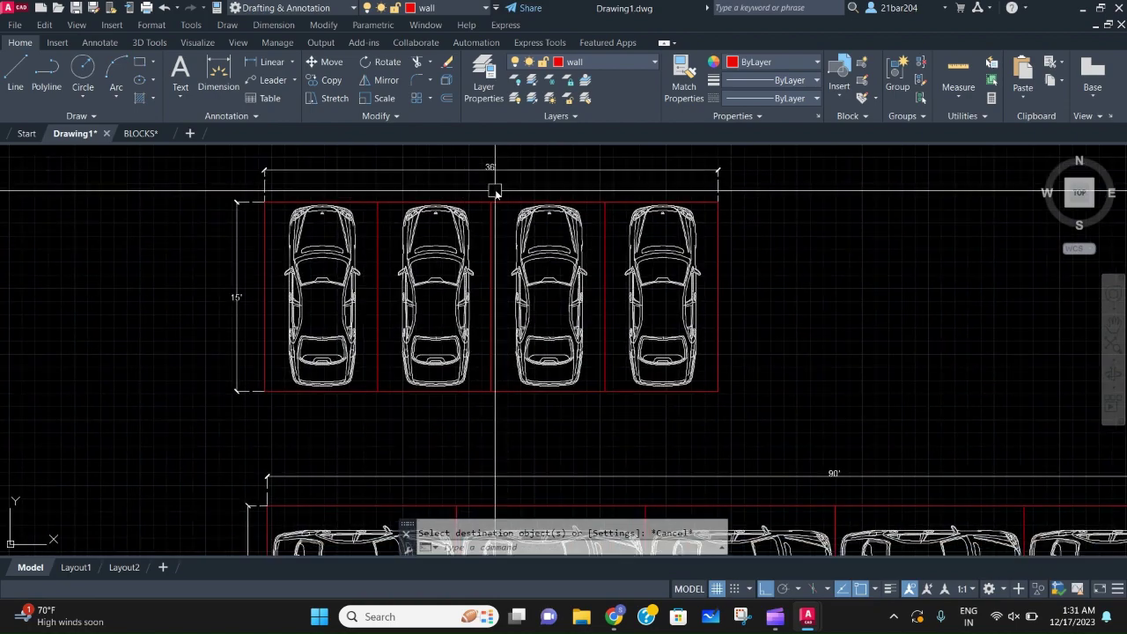
pyautogui.scroll(3, 541, 244)
pyautogui.moveTo(572, 204); pyautogui.dragTo(579, 130, button='middle')
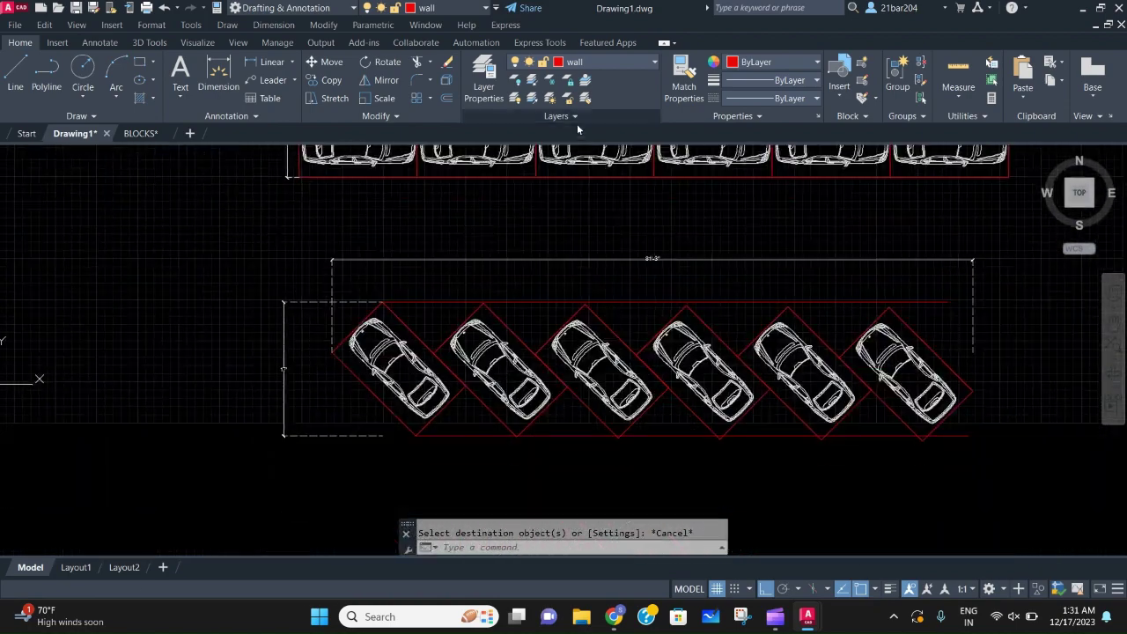
pyautogui.moveTo(518, 349); pyautogui.dragTo(517, 341, button='middle')
pyautogui.scroll(4, 414, 381)
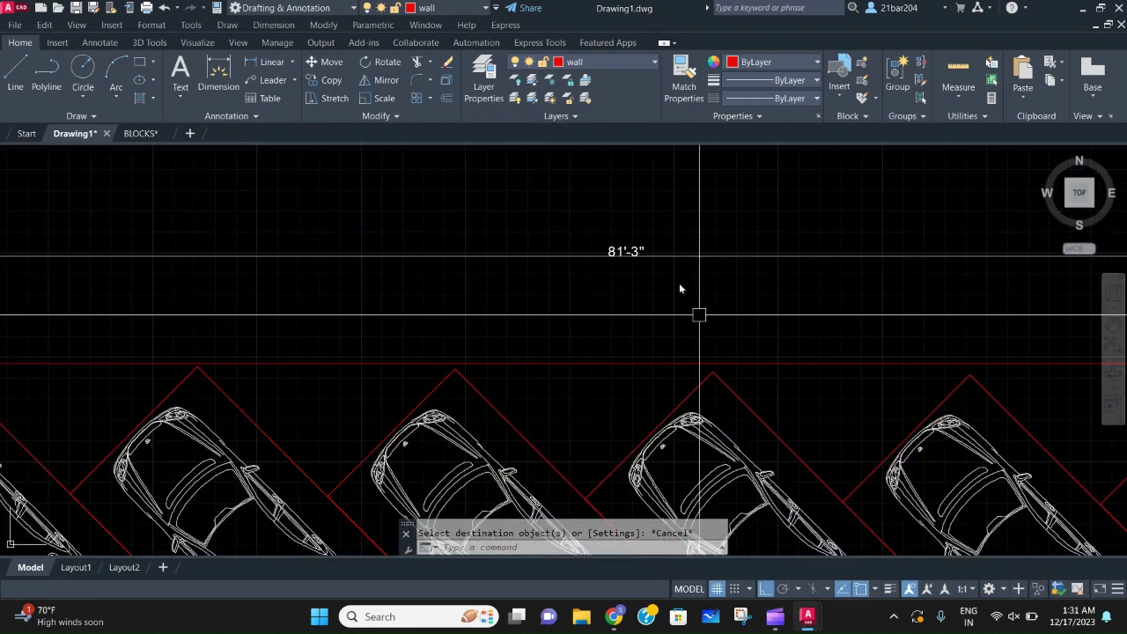
pyautogui.scroll(-2, 697, 314)
pyautogui.scroll(-3, 528, 353)
pyautogui.scroll(2, 616, 319)
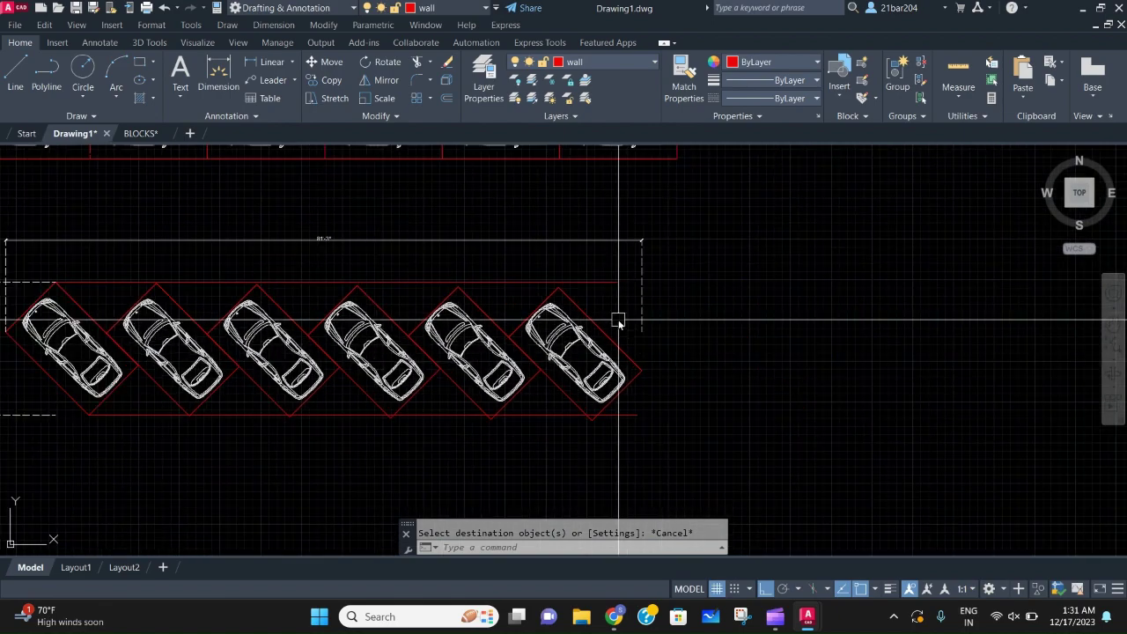
pyautogui.scroll(-2, 403, 285)
pyautogui.scroll(2, 401, 301)
pyautogui.moveTo(391, 290); pyautogui.dragTo(410, 374, button='middle')
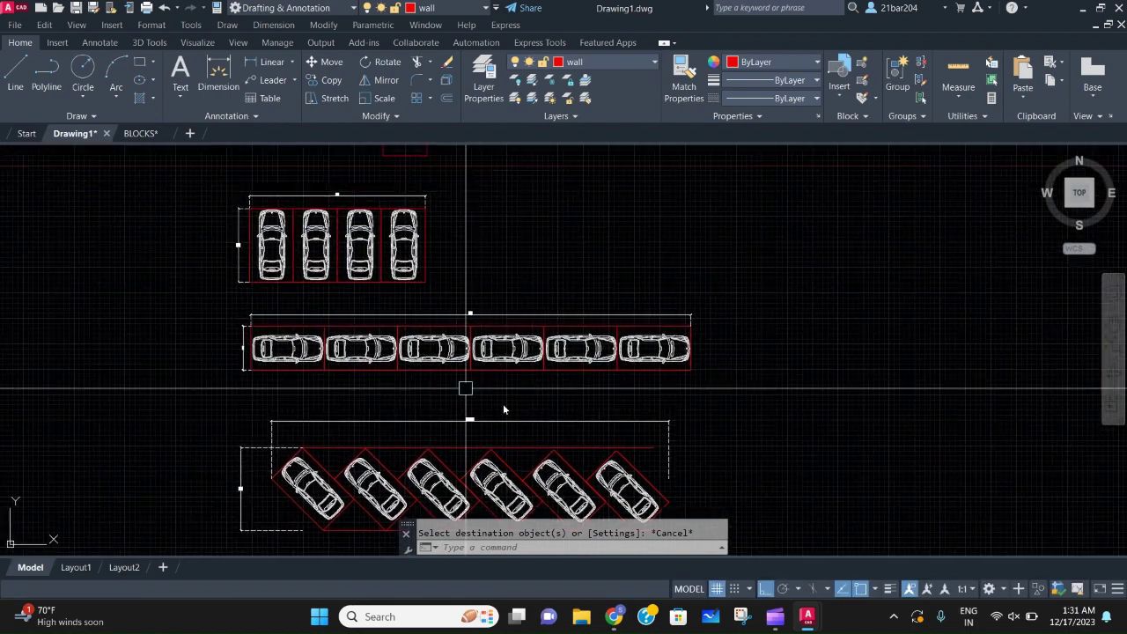
pyautogui.moveTo(612, 452); pyautogui.dragTo(563, 308, button='middle')
pyautogui.click(631, 391)
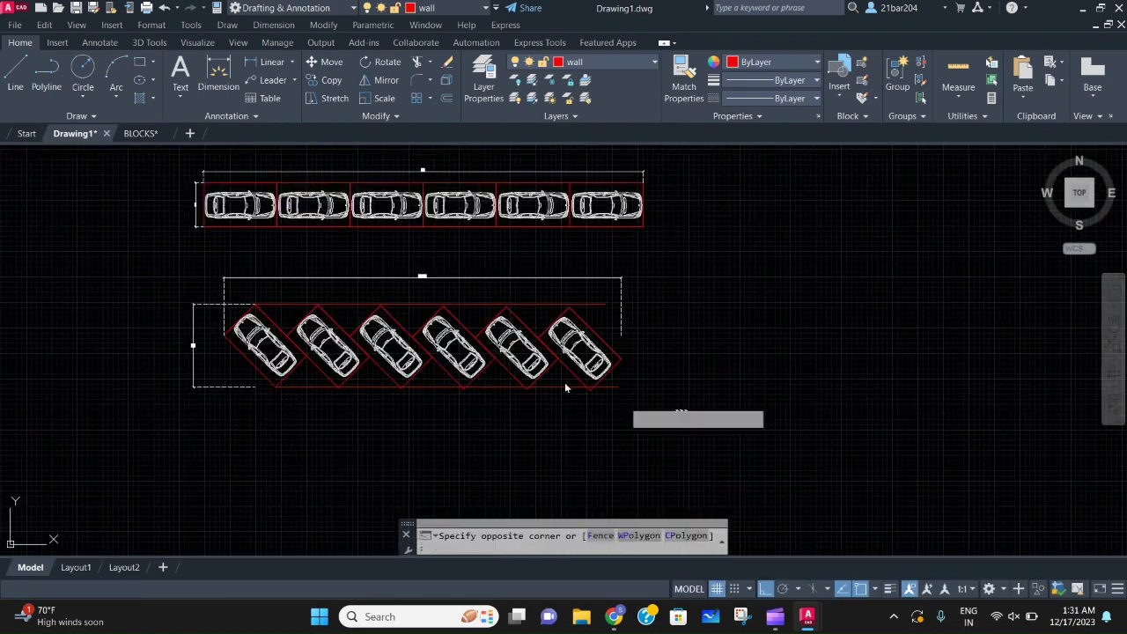
pyautogui.click(177, 263)
pyautogui.write('m')
pyautogui.press('Return')
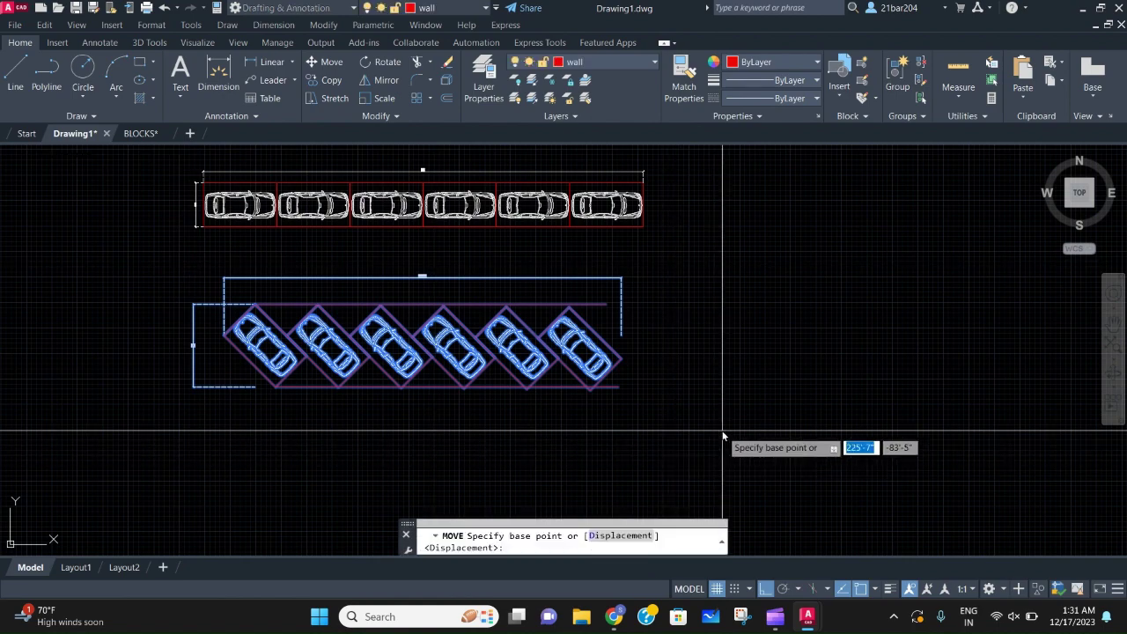
pyautogui.press('Escape')
# - Examine how much space the vertical, horizontal and diagonal rows take up, including the diagonal row's depth
pyautogui.scroll(-3, 718, 432)
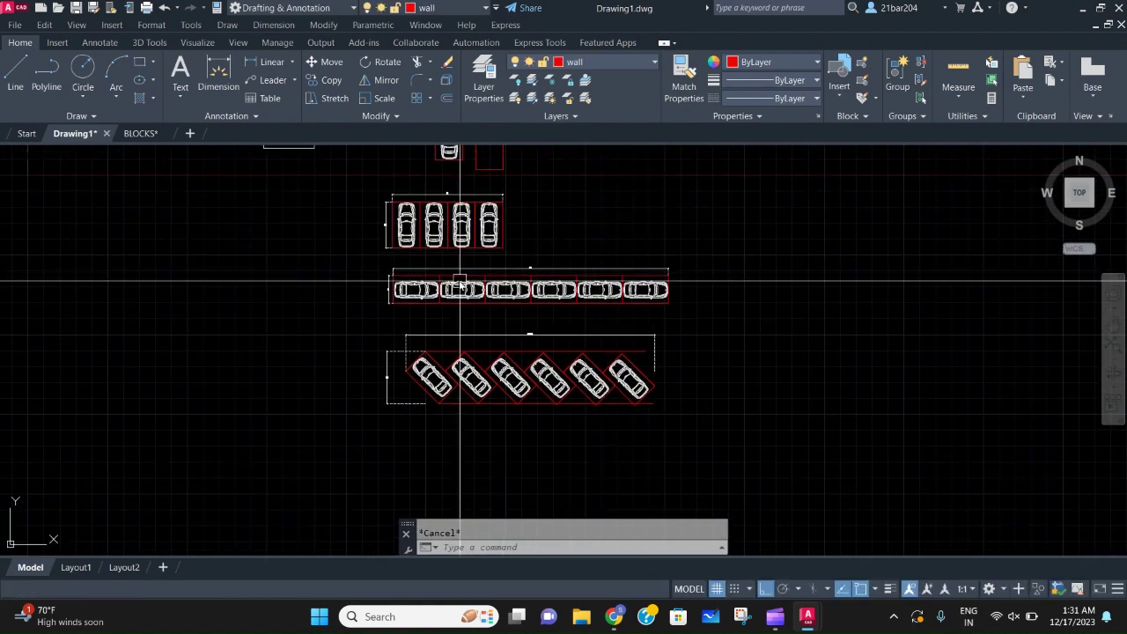
pyautogui.scroll(4, 460, 281)
pyautogui.moveTo(483, 205); pyautogui.dragTo(495, 303, button='middle')
pyautogui.scroll(-2, 607, 322)
pyautogui.moveTo(634, 331); pyautogui.dragTo(595, 278, button='middle')
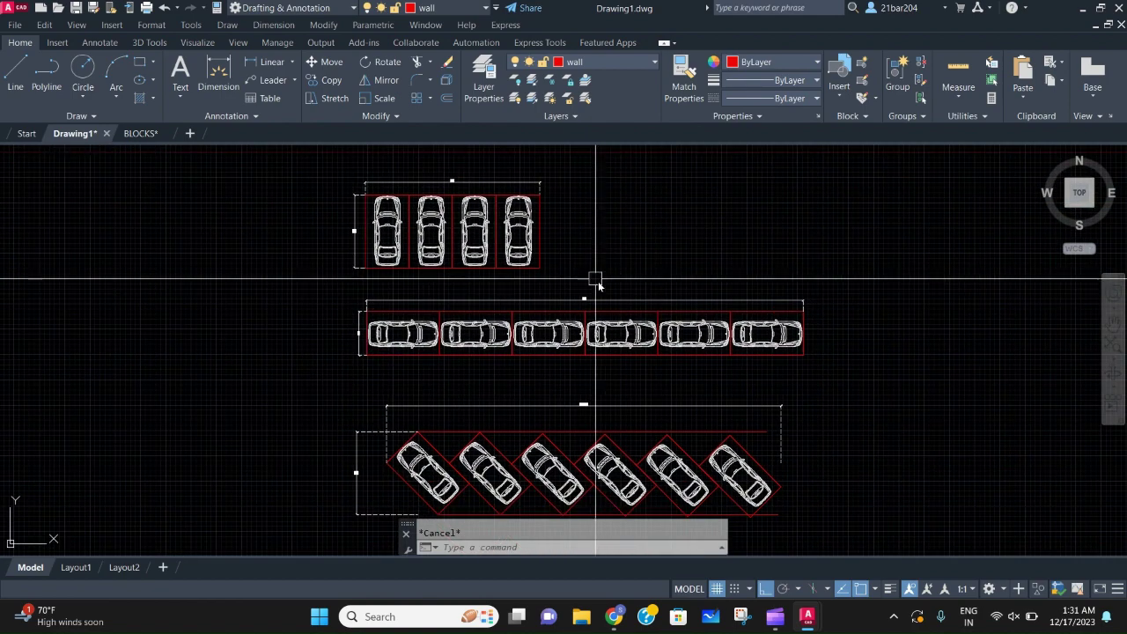
pyautogui.moveTo(616, 324); pyautogui.dragTo(617, 283, button='middle')
pyautogui.scroll(2, 620, 268)
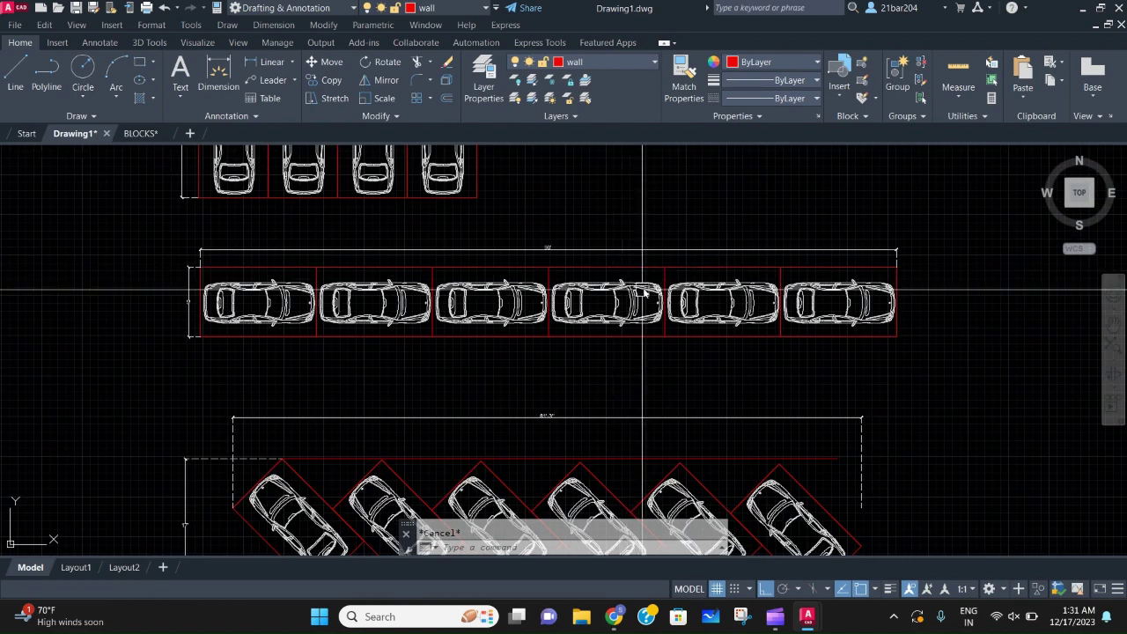
pyautogui.scroll(-2, 643, 291)
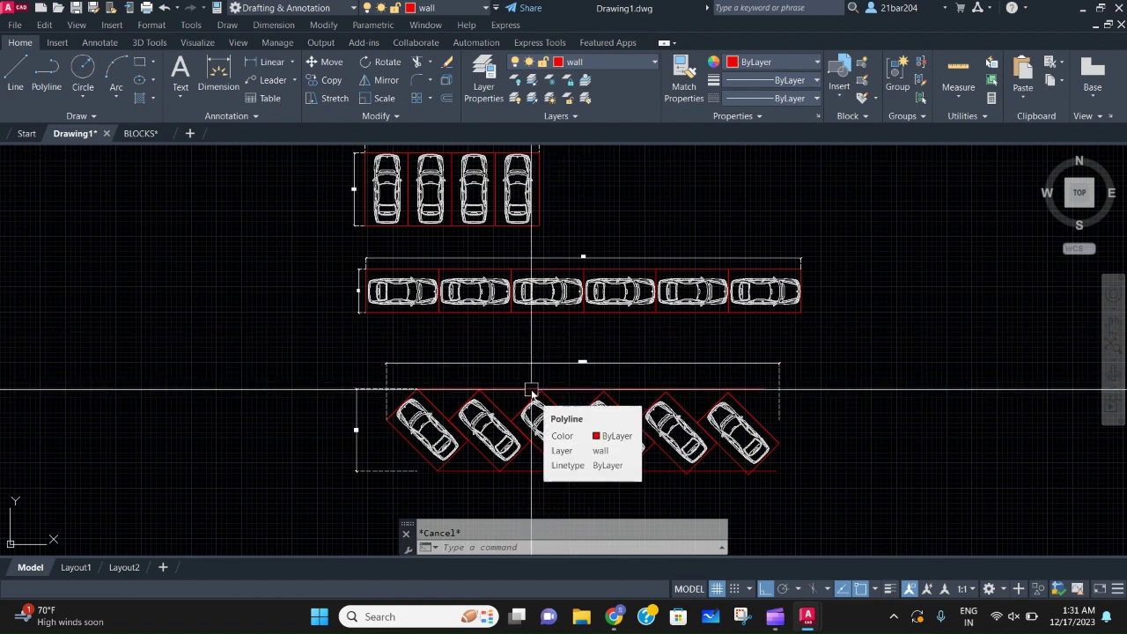
pyautogui.scroll(5, 391, 408)
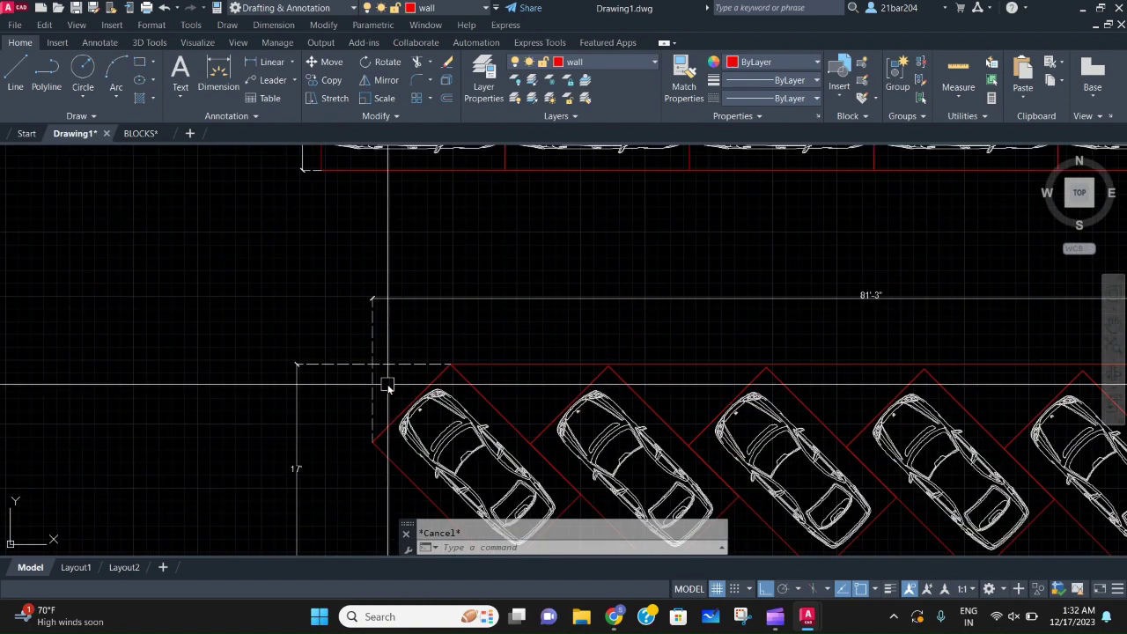
pyautogui.scroll(-6, 387, 388)
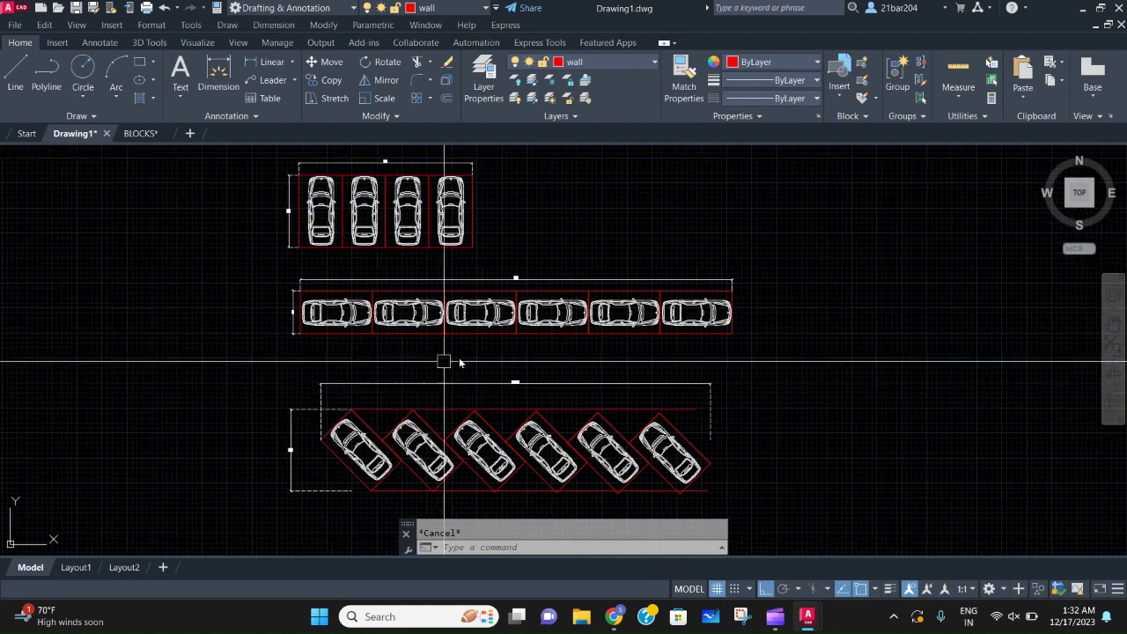
# - Review the numbered topic list on NBC norms, parking spaces and layout comparison, together with the three parking layouts
pyautogui.moveTo(605, 241); pyautogui.dragTo(618, 333, button='middle')
pyautogui.scroll(8, 313, 292)
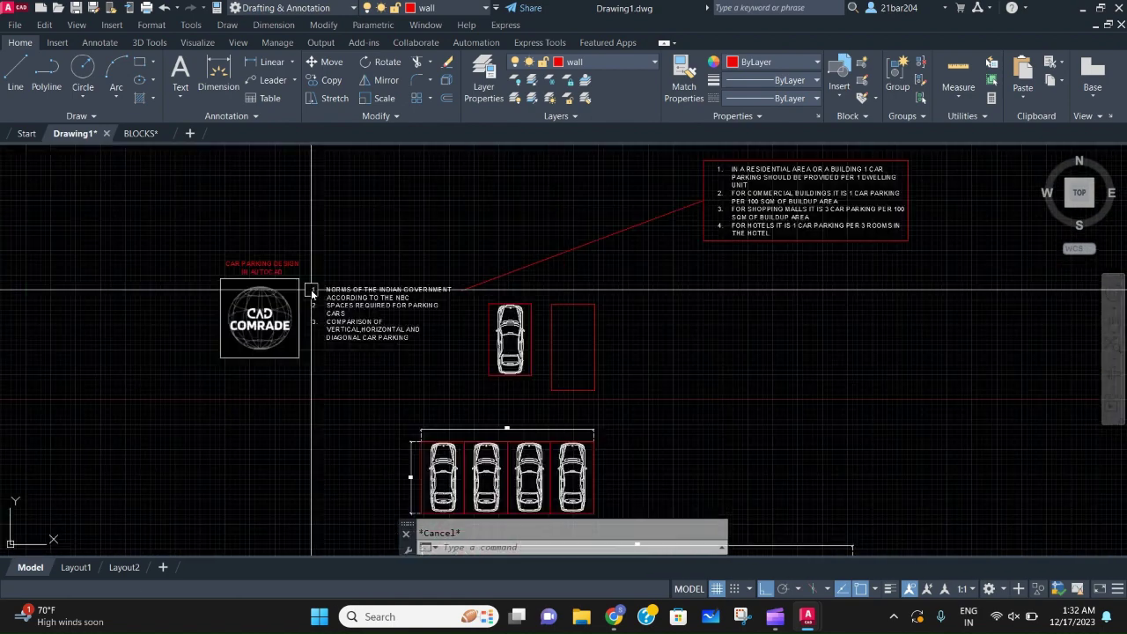
pyautogui.moveTo(340, 309); pyautogui.dragTo(250, 239, button='middle')
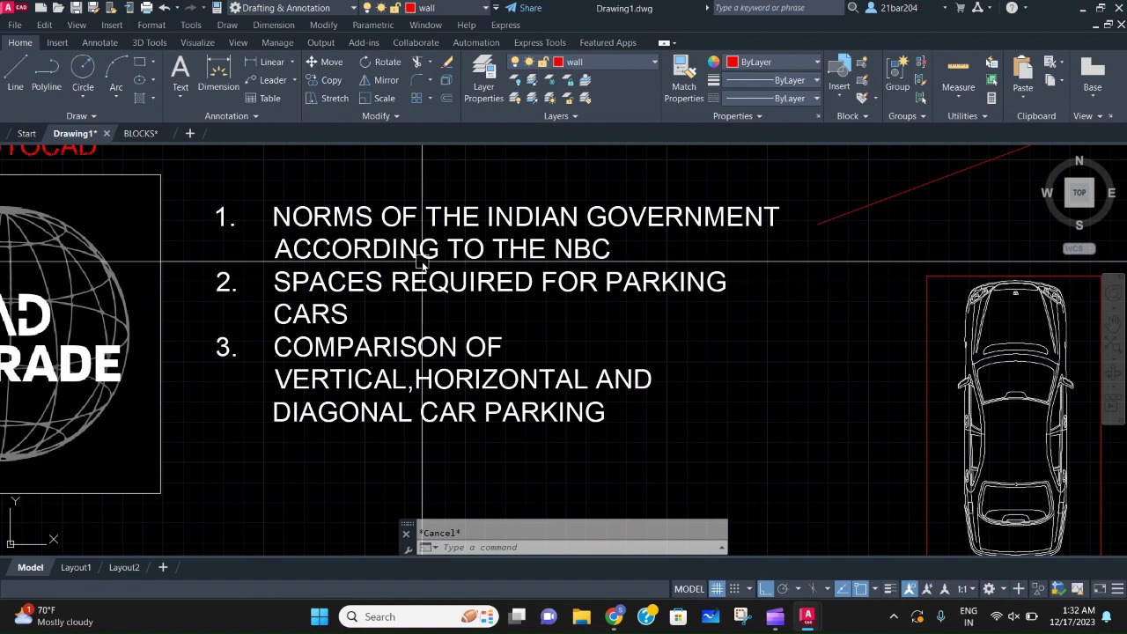
pyautogui.scroll(-8, 443, 379)
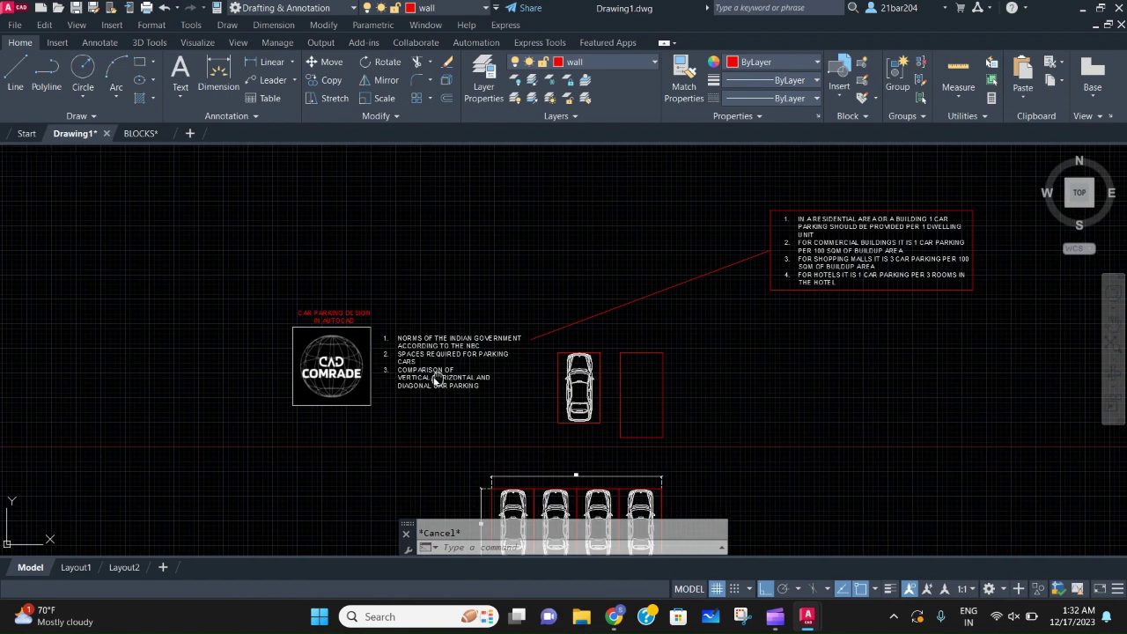
pyautogui.scroll(4, 576, 412)
pyautogui.moveTo(581, 419); pyautogui.dragTo(565, 159, button='middle')
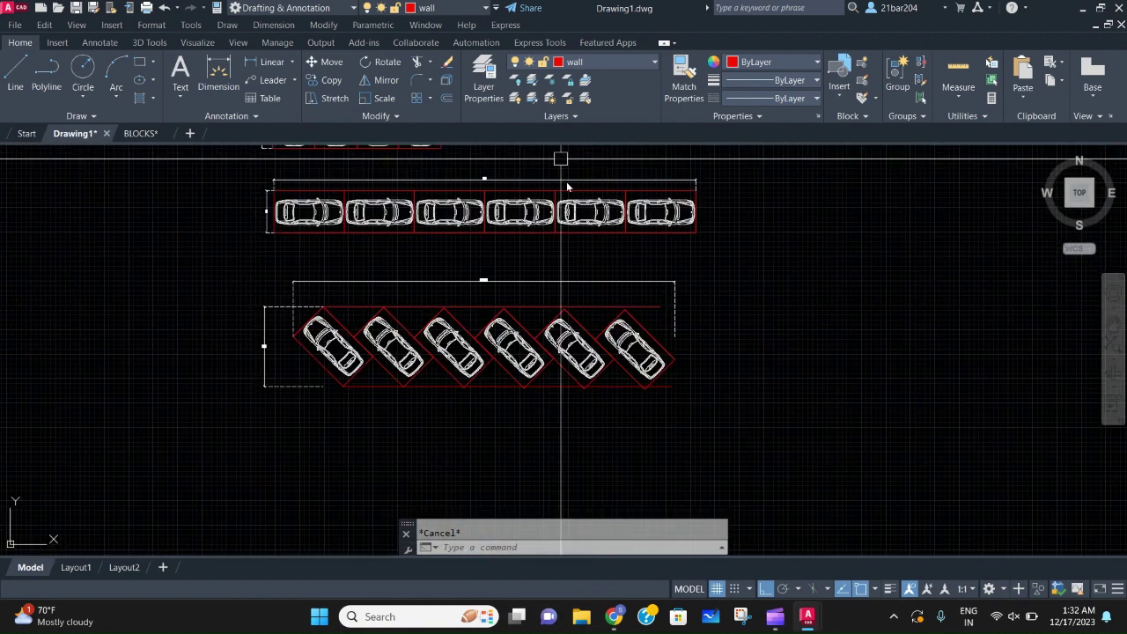
pyautogui.scroll(-5, 557, 360)
pyautogui.scroll(3, 600, 311)
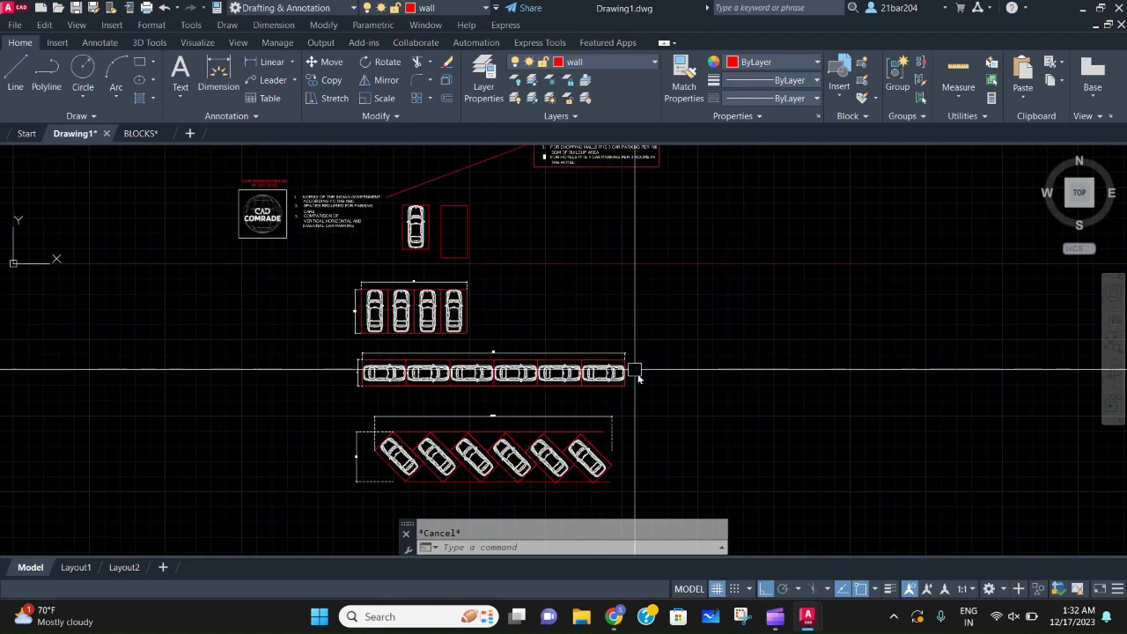
pyautogui.moveTo(776, 617)
pyautogui.click(874, 525)
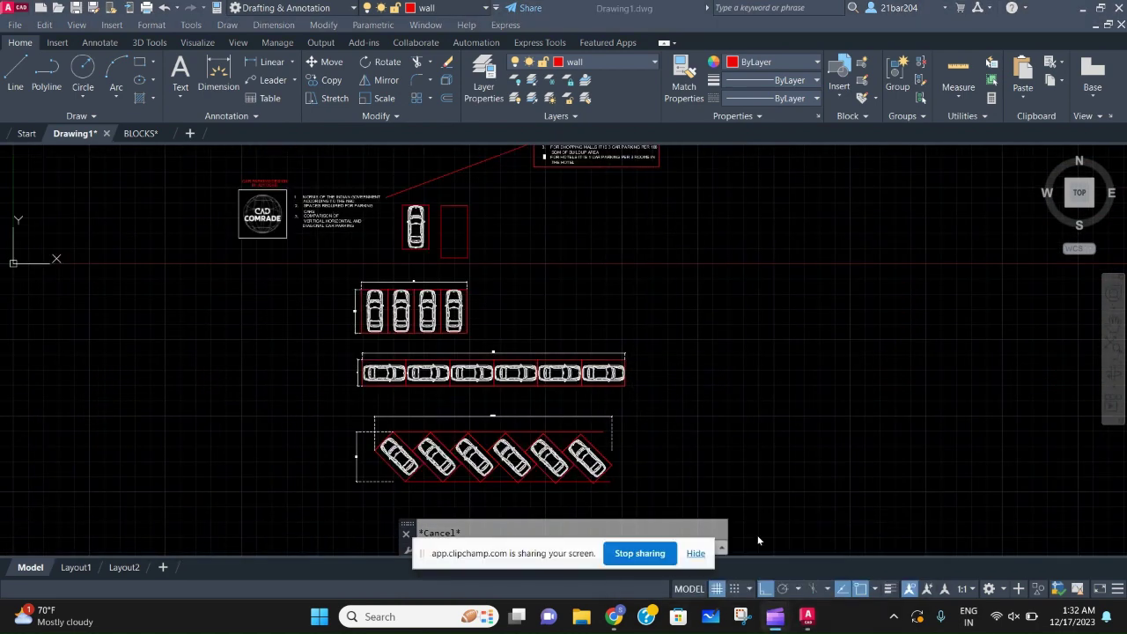